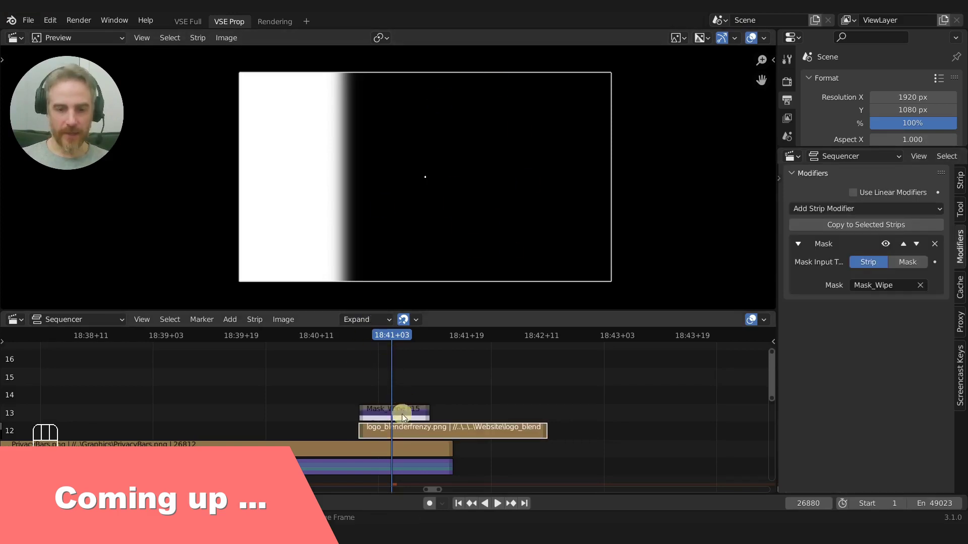
Step: Mute the Mask Wipe strip and scrub to frame 26885 to see the blenderfrenzy logo wipe in
{"action": "left_click", "coordinate": [393, 414]}
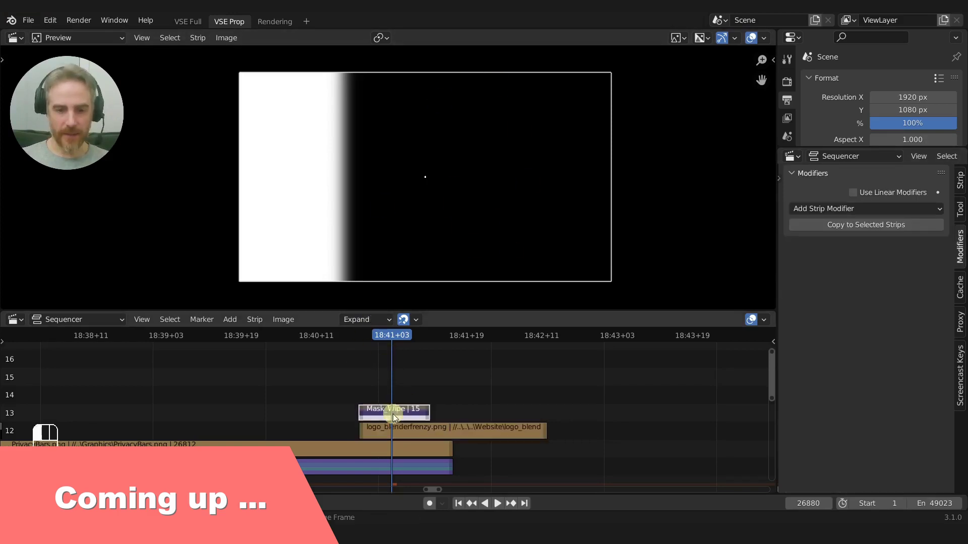
{"action": "key", "text": "h"}
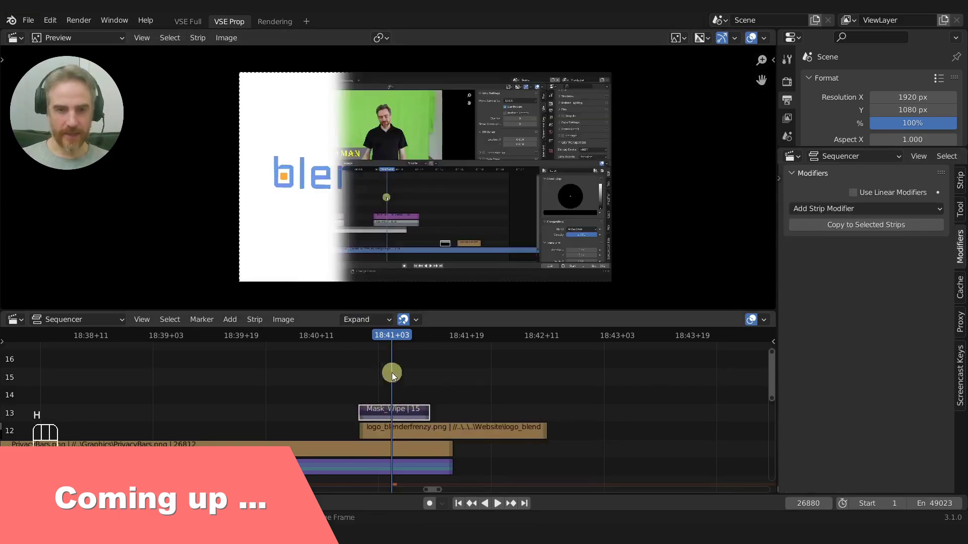
{"action": "key", "text": "shift+ctrl+space"}
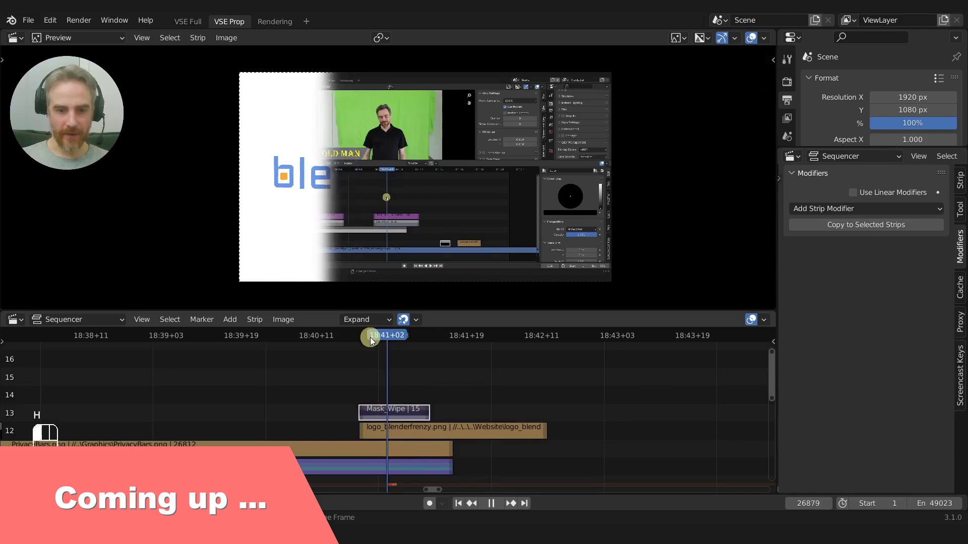
{"action": "left_click_drag", "start_coordinate": [391, 340], "coordinate": [418, 343]}
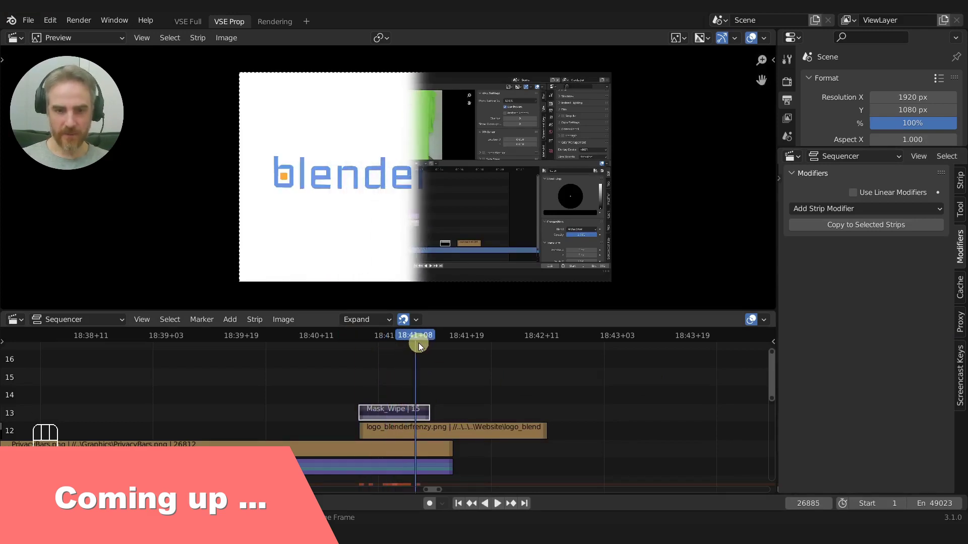
{"action": "key", "text": "Right"}
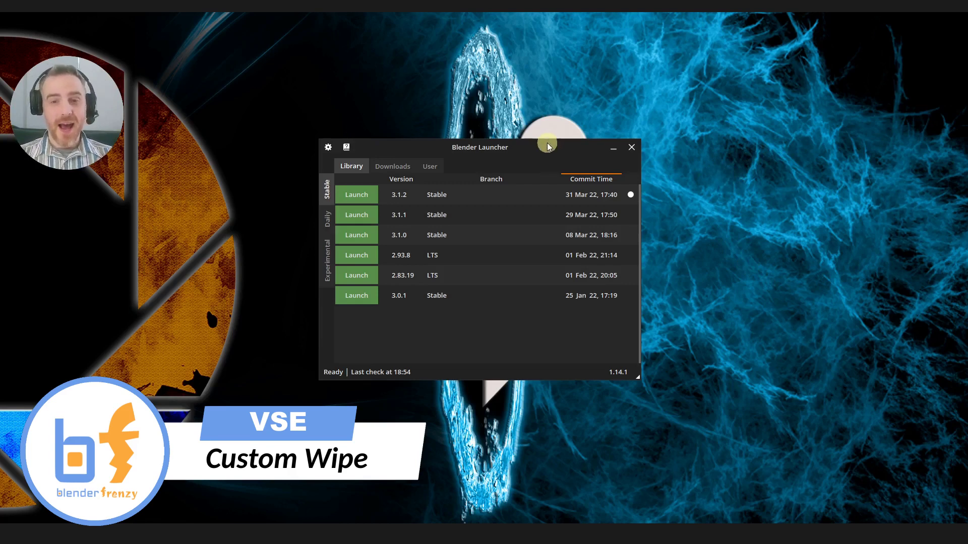
Step: Launch the Blender 3.1.2 Stable build from Blender Launcher
{"action": "left_click_drag", "start_coordinate": [545, 145], "coordinate": [561, 136]}
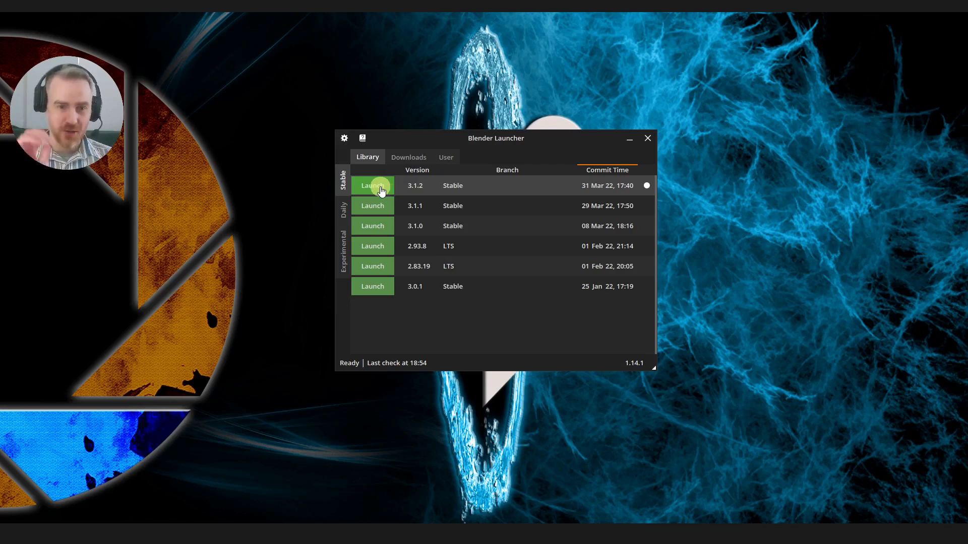
{"action": "left_click", "coordinate": [381, 190]}
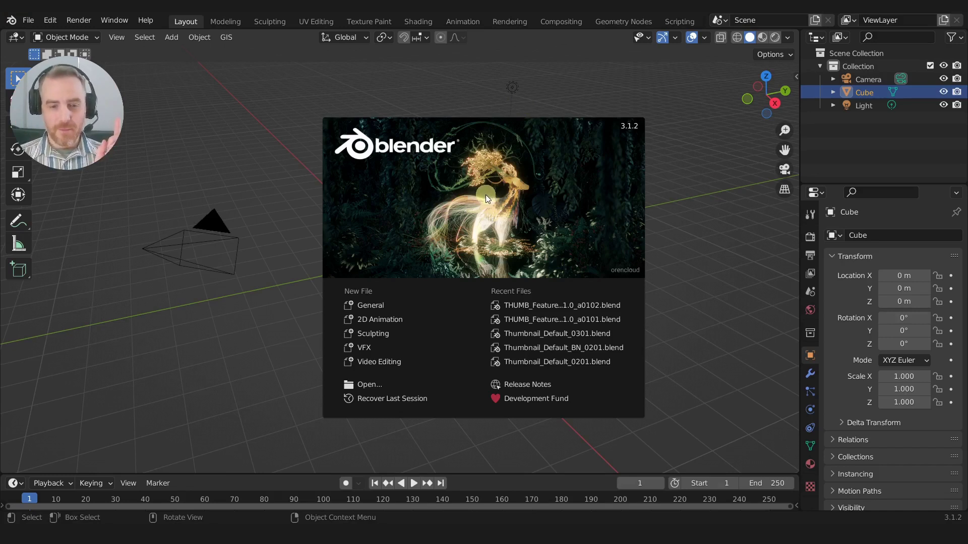
Step: Start a Video Editing project and add a black Color strip on channel 4
{"action": "left_click", "coordinate": [389, 362]}
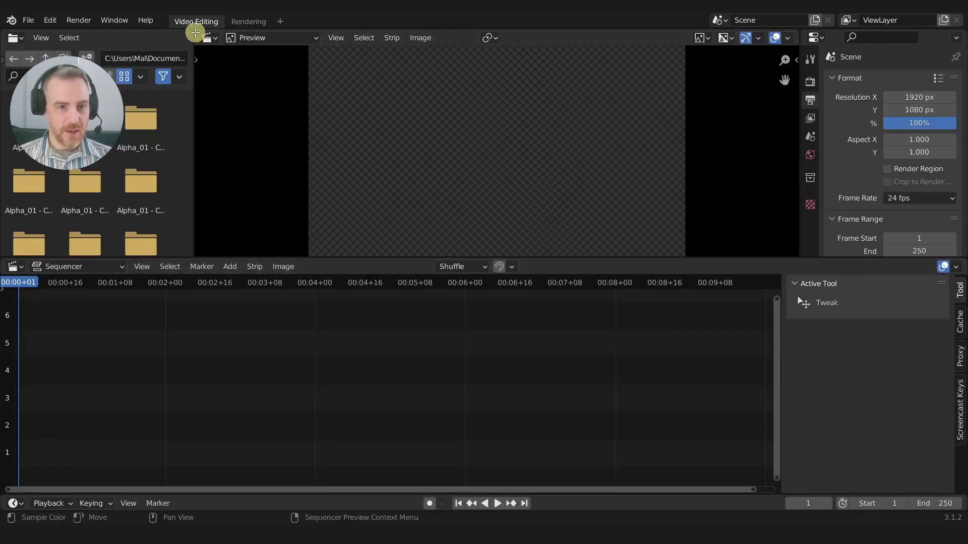
{"action": "left_click_drag", "start_coordinate": [196, 33], "coordinate": [168, 134]}
{"action": "key", "text": "shift+a"}
{"action": "left_click", "coordinate": [252, 439]}
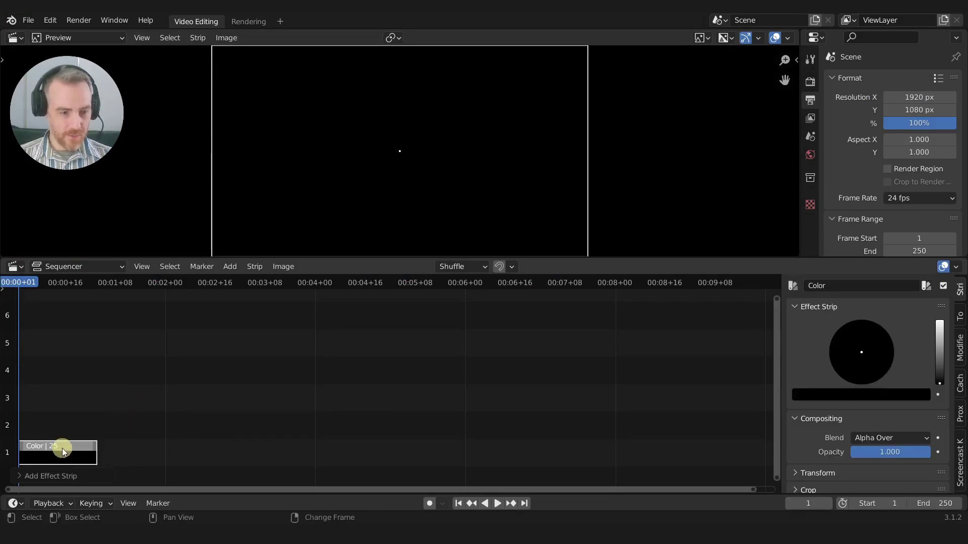
{"action": "left_click_drag", "start_coordinate": [62, 452], "coordinate": [51, 374]}
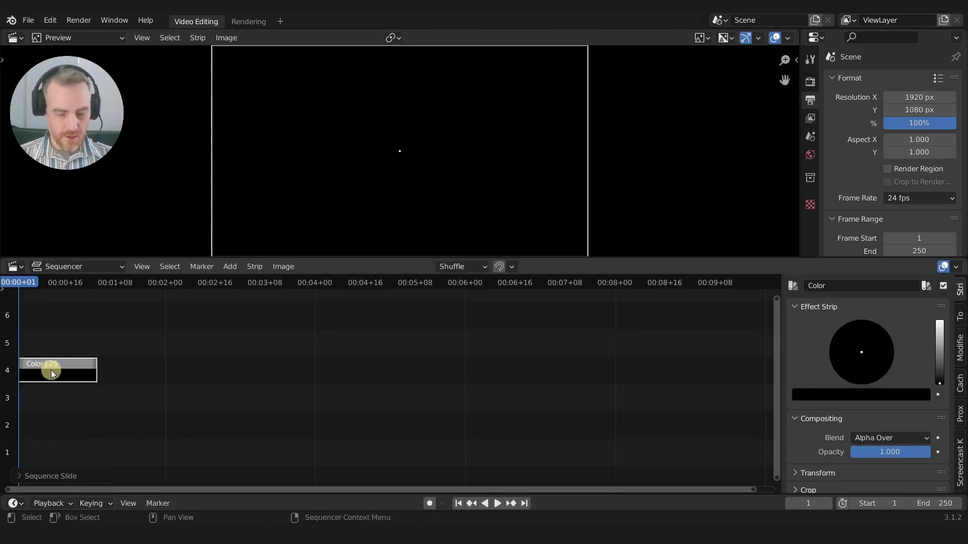
Step: Duplicate the Color strip beside it and make the copy Color.001 blue
{"action": "key", "text": "shift+d"}
{"action": "left_click", "coordinate": [230, 373]}
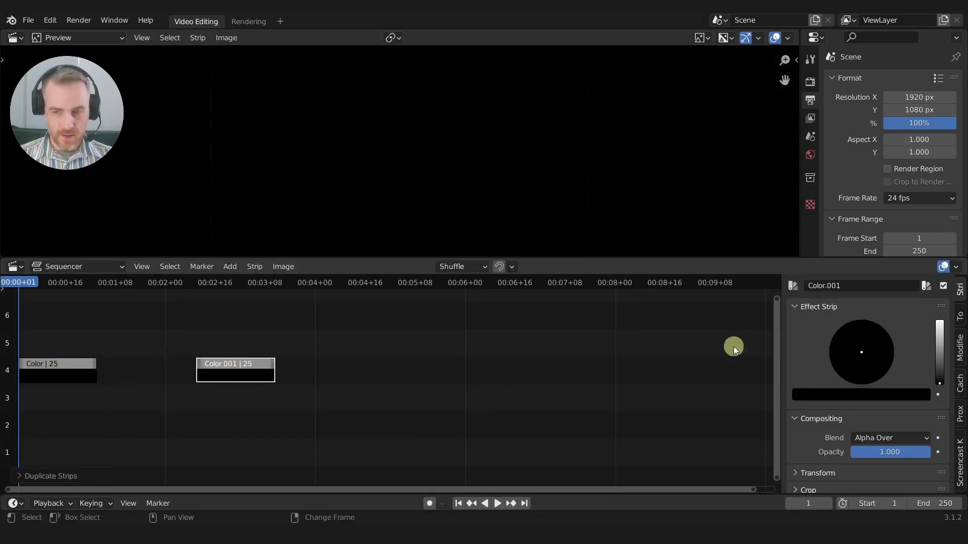
{"action": "left_click_drag", "start_coordinate": [939, 380], "coordinate": [937, 282]}
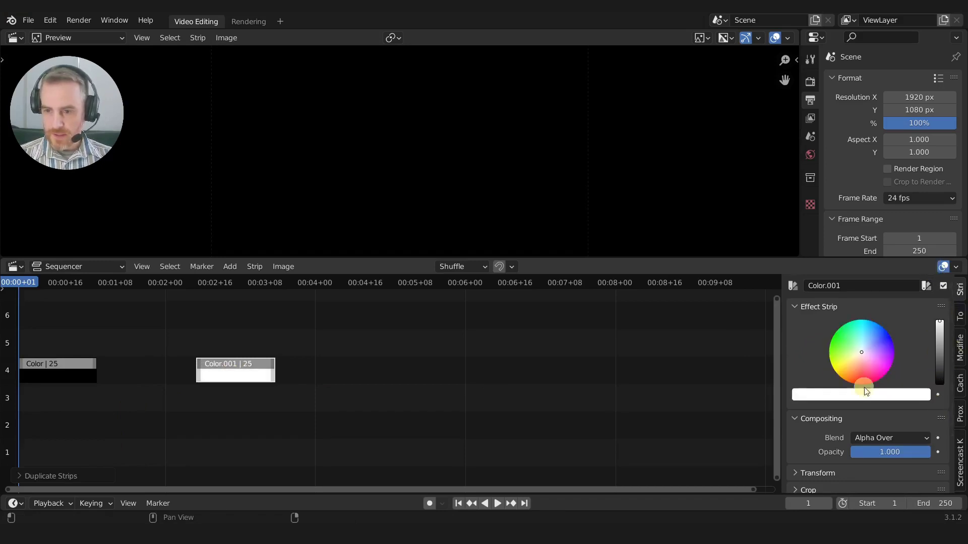
{"action": "left_click_drag", "start_coordinate": [864, 391], "coordinate": [887, 331]}
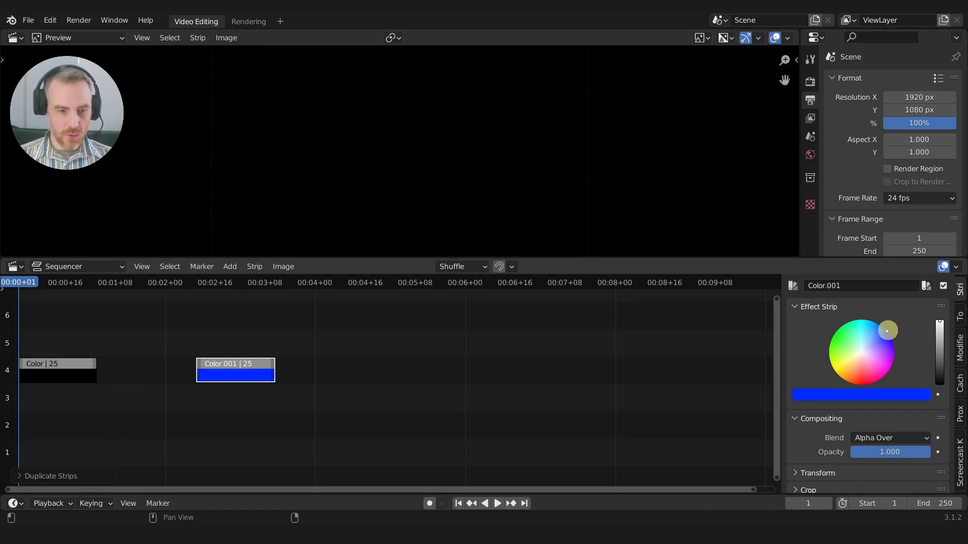
Step: Move both colour strips later in time and select them together
{"action": "left_click_drag", "start_coordinate": [65, 323], "coordinate": [124, 383], "text": "shift"}
{"action": "key", "text": "g"}
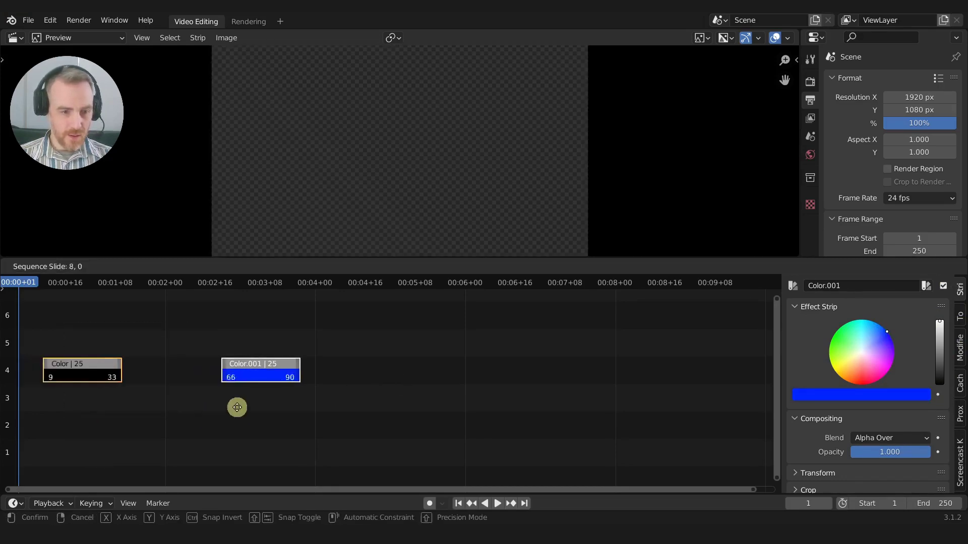
{"action": "left_click", "coordinate": [387, 409]}
{"action": "left_click", "coordinate": [297, 400]}
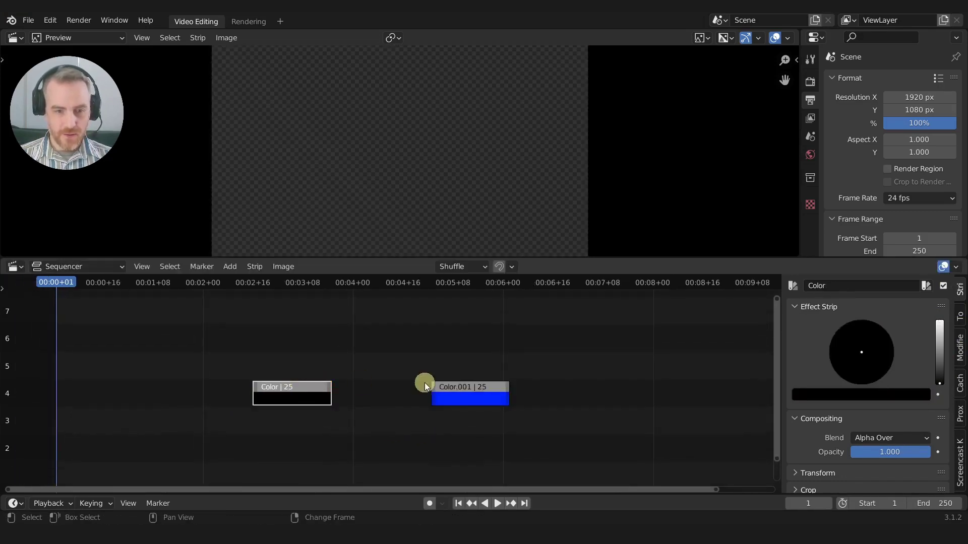
{"action": "left_click", "coordinate": [481, 397], "text": "shift"}
Step: Add a Wipe transition between the Color and Color.001 strips
{"action": "key", "text": "shift+a"}
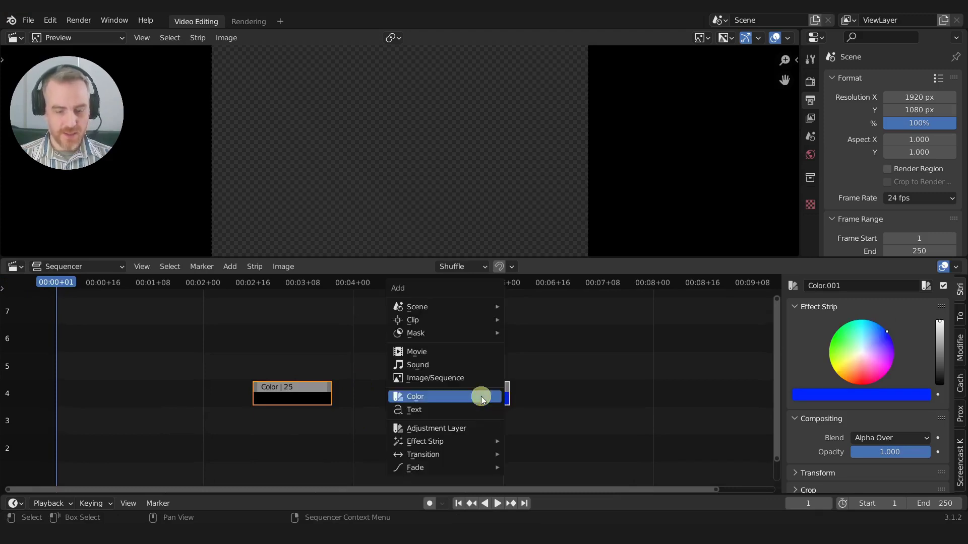
{"action": "mouse_move", "coordinate": [455, 455]}
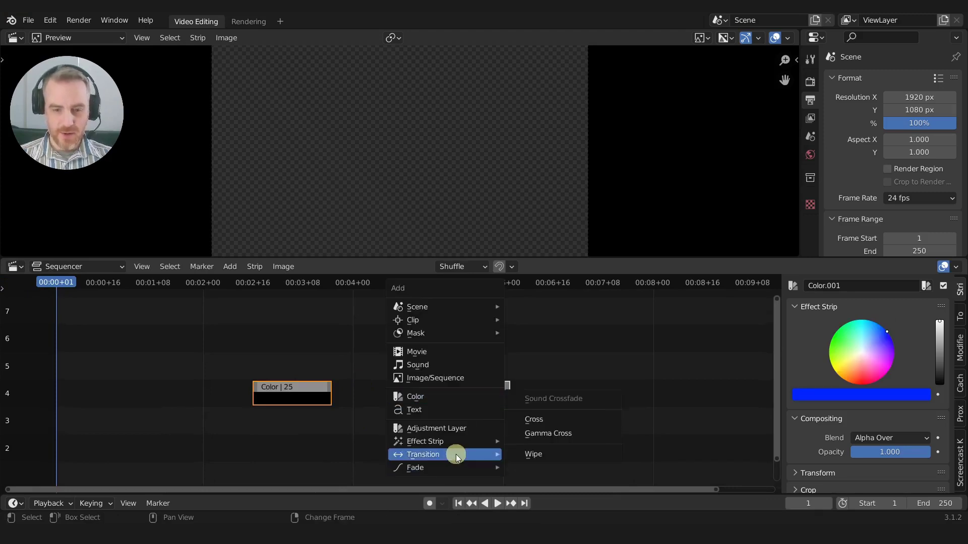
{"action": "left_click", "coordinate": [534, 459]}
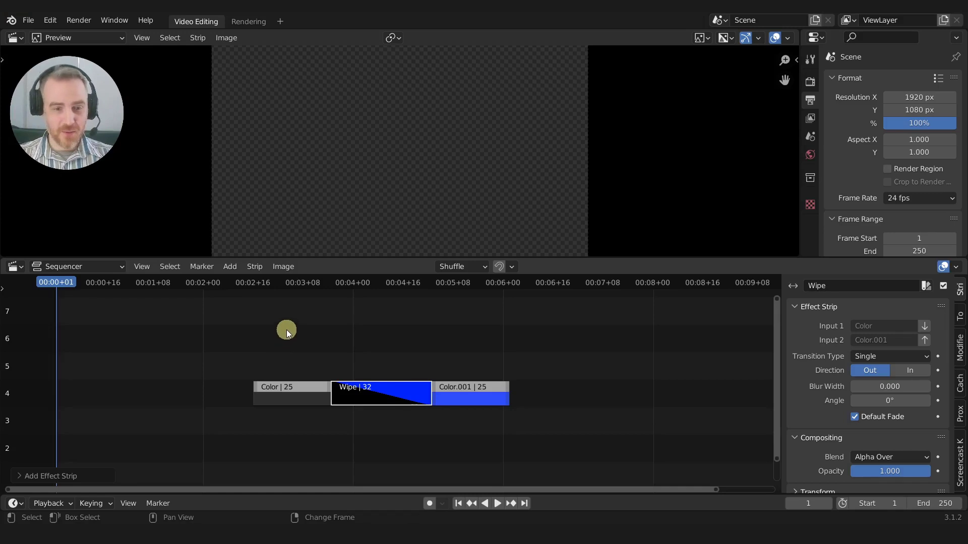
{"action": "right_click_drag", "start_coordinate": [287, 329], "coordinate": [387, 352]}
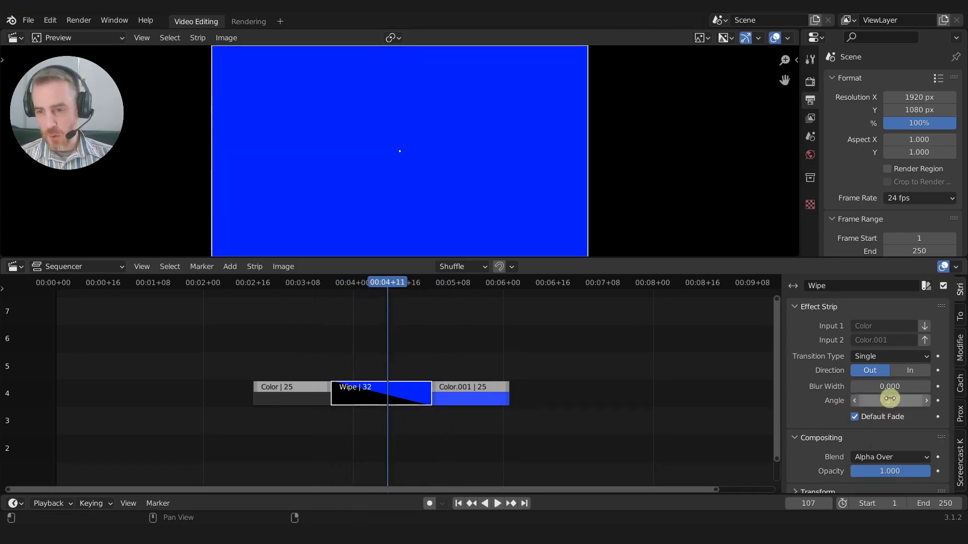
Step: Set the Wipe's Direction to In and scrub through it to preview
{"action": "left_click", "coordinate": [903, 371]}
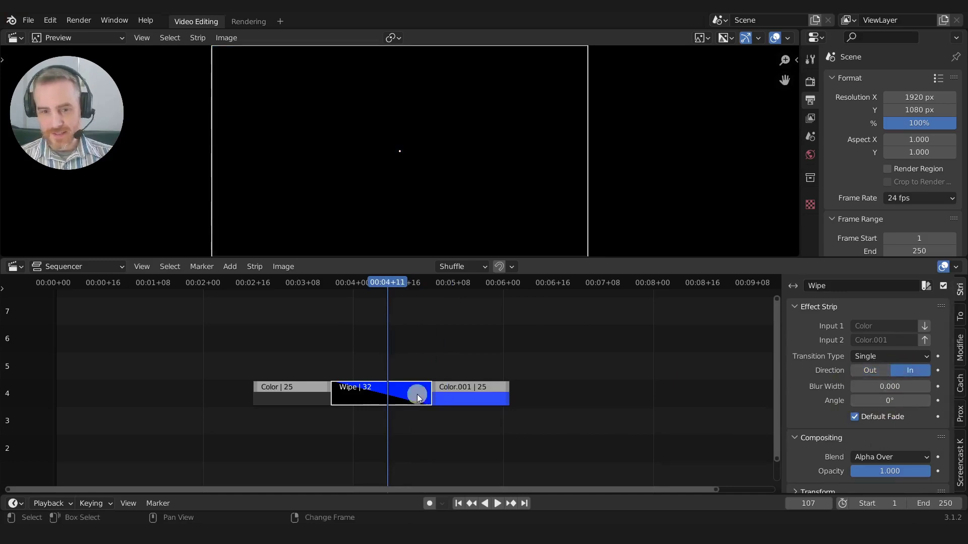
{"action": "right_click_drag", "start_coordinate": [393, 347], "coordinate": [378, 330]}
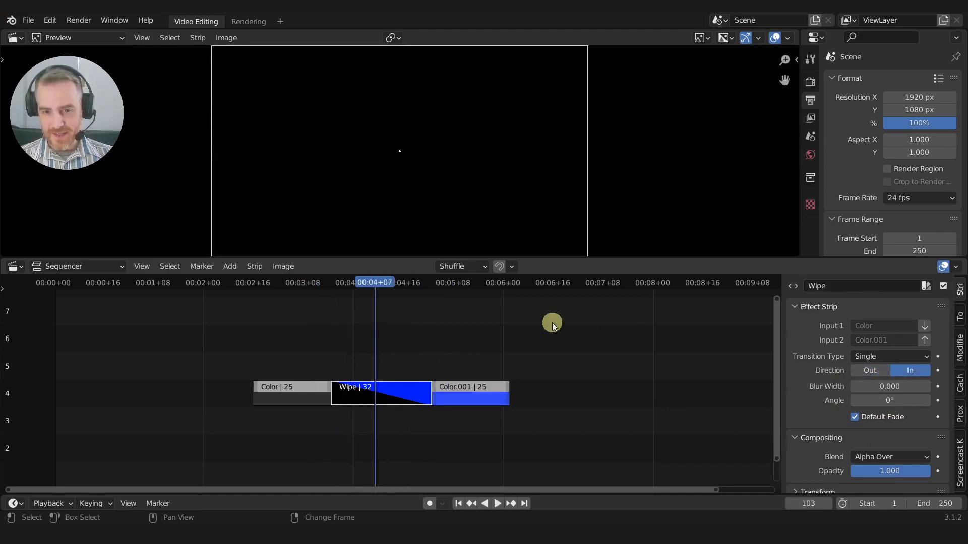
{"action": "scroll", "coordinate": [906, 354], "scroll_direction": "down", "scroll_amount": 5}
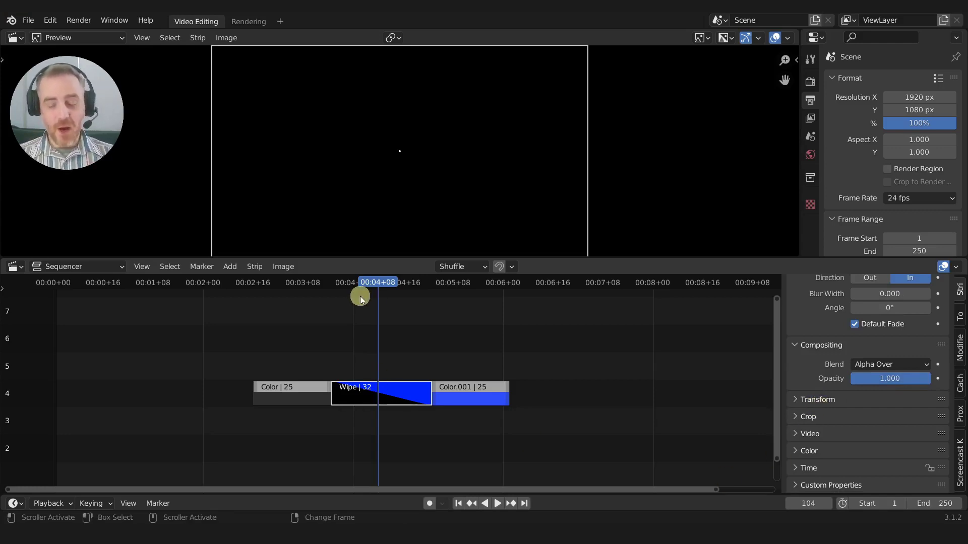
{"action": "right_click_drag", "start_coordinate": [360, 296], "coordinate": [362, 334]}
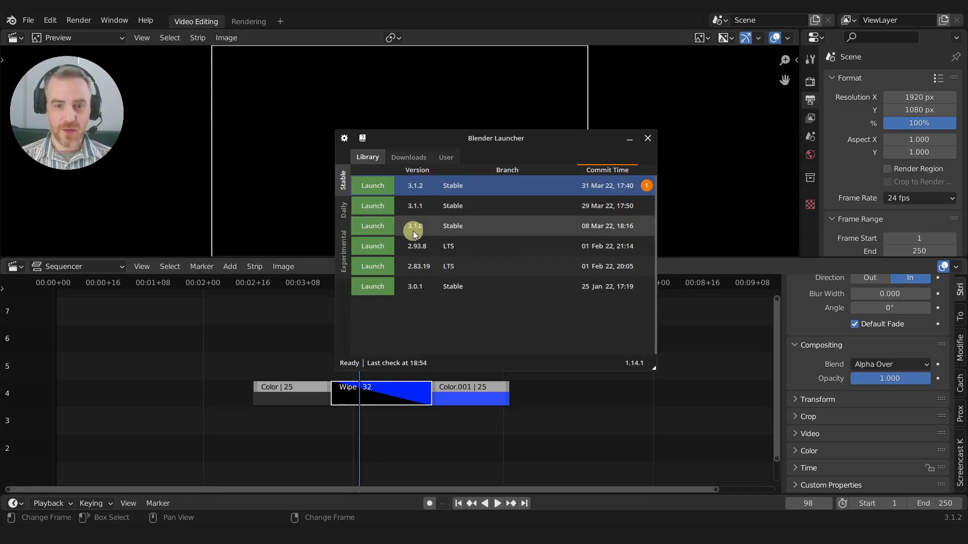
Step: Launch Blender 3.0.1, start a Video Editing project and merge away the file browser
{"action": "left_click", "coordinate": [374, 287]}
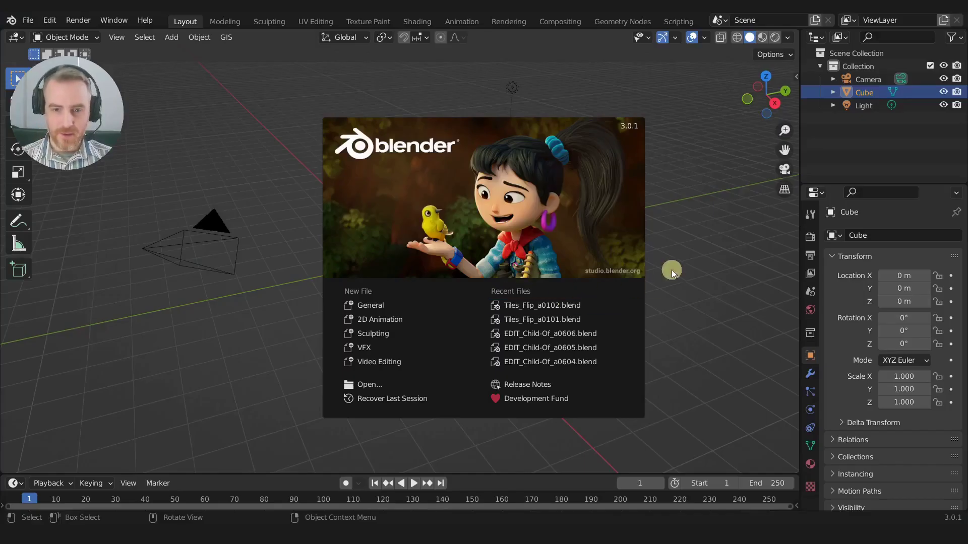
{"action": "left_click", "coordinate": [362, 362]}
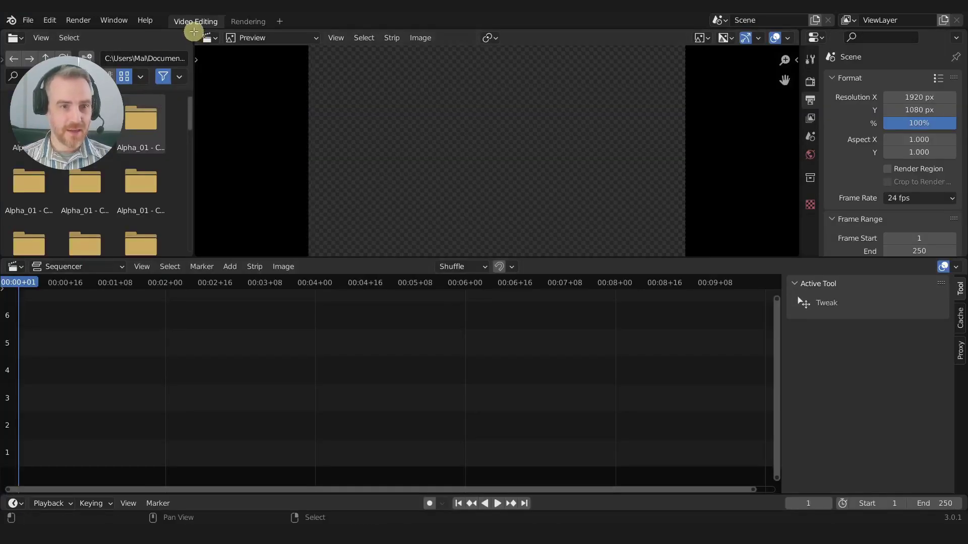
{"action": "left_click_drag", "start_coordinate": [194, 32], "coordinate": [153, 37]}
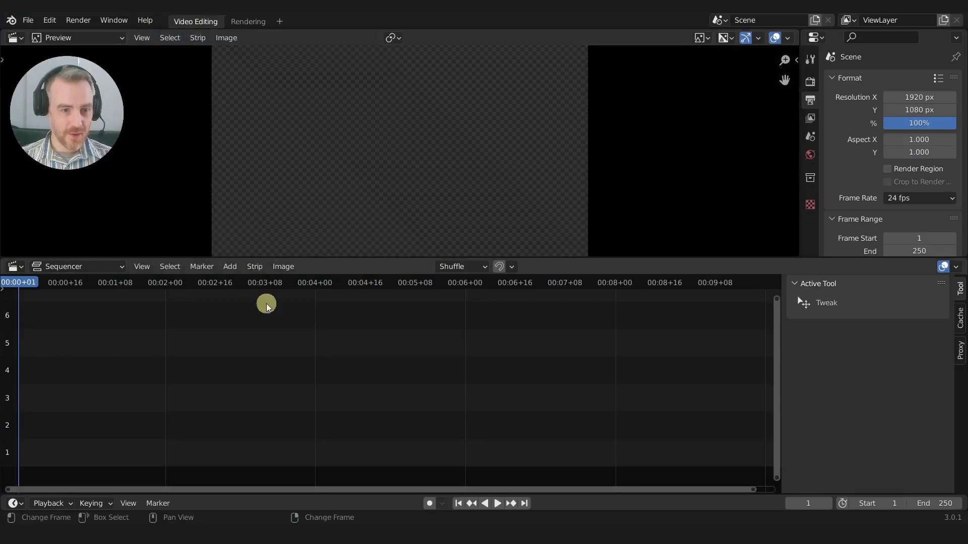
{"action": "left_click", "coordinate": [279, 347]}
Step: Add a black Color strip on channel 4 with a light-blue duplicate beside it
{"action": "key", "text": "shift+a"}
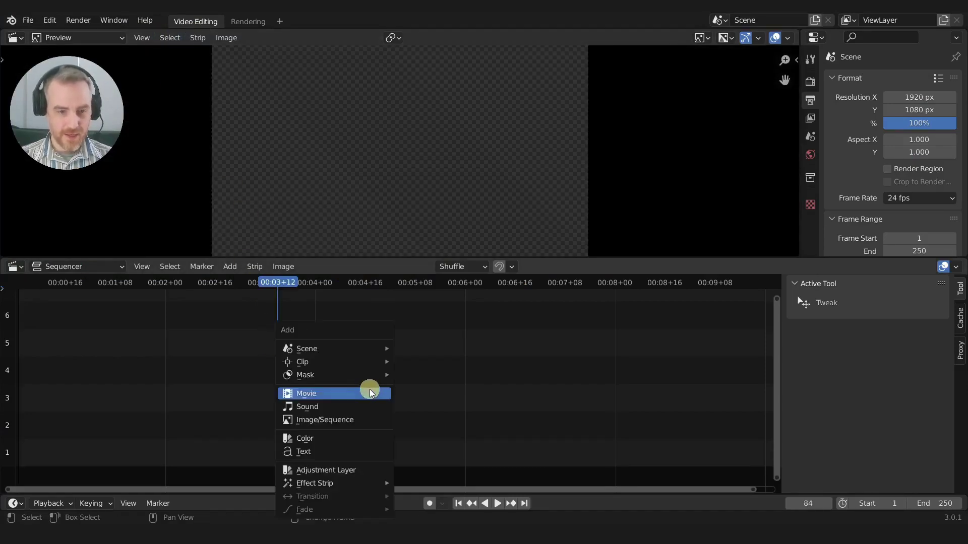
{"action": "left_click", "coordinate": [346, 440]}
{"action": "left_click_drag", "start_coordinate": [341, 440], "coordinate": [344, 350]}
{"action": "key", "text": "shift+d"}
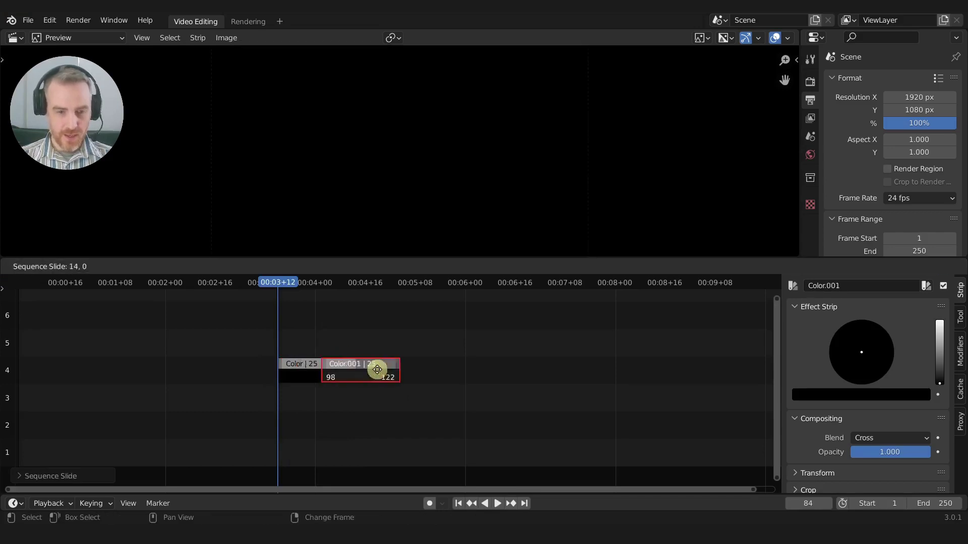
{"action": "left_click", "coordinate": [460, 365]}
{"action": "left_click_drag", "start_coordinate": [939, 375], "coordinate": [939, 321]}
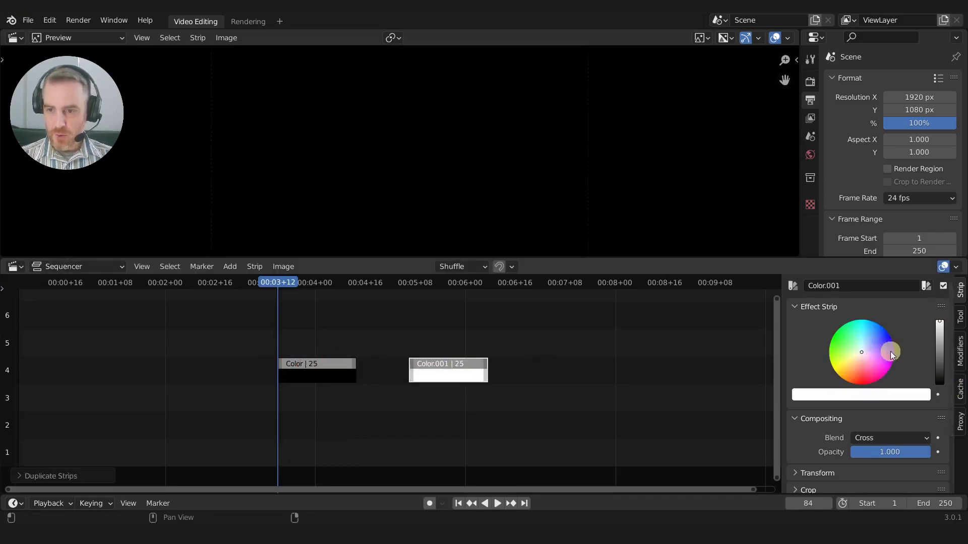
{"action": "left_click", "coordinate": [877, 333]}
Step: Slide the black strip left and add a Wipe transition between the two strips
{"action": "left_click", "coordinate": [313, 368]}
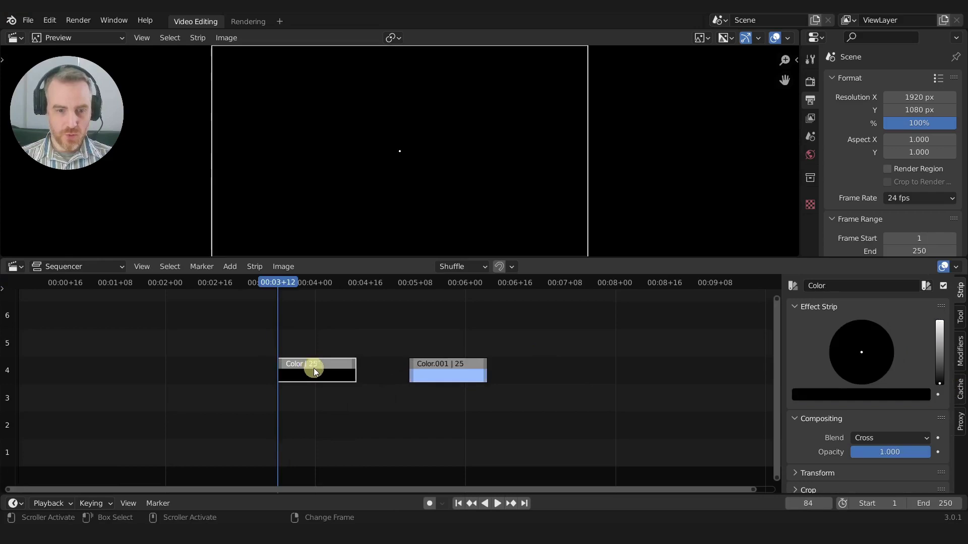
{"action": "left_click_drag", "start_coordinate": [313, 367], "coordinate": [281, 365]}
{"action": "left_click", "coordinate": [469, 364], "text": "shift"}
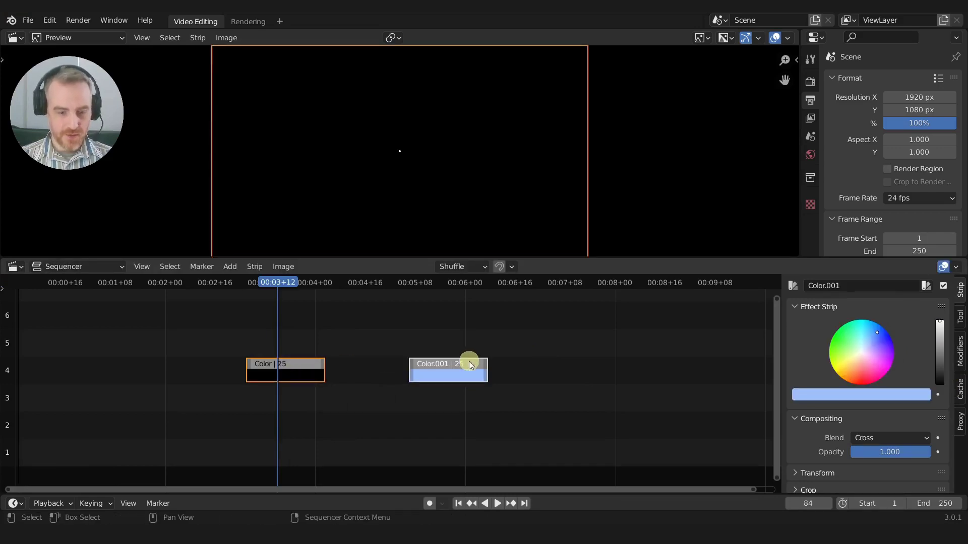
{"action": "key", "text": "shift+a"}
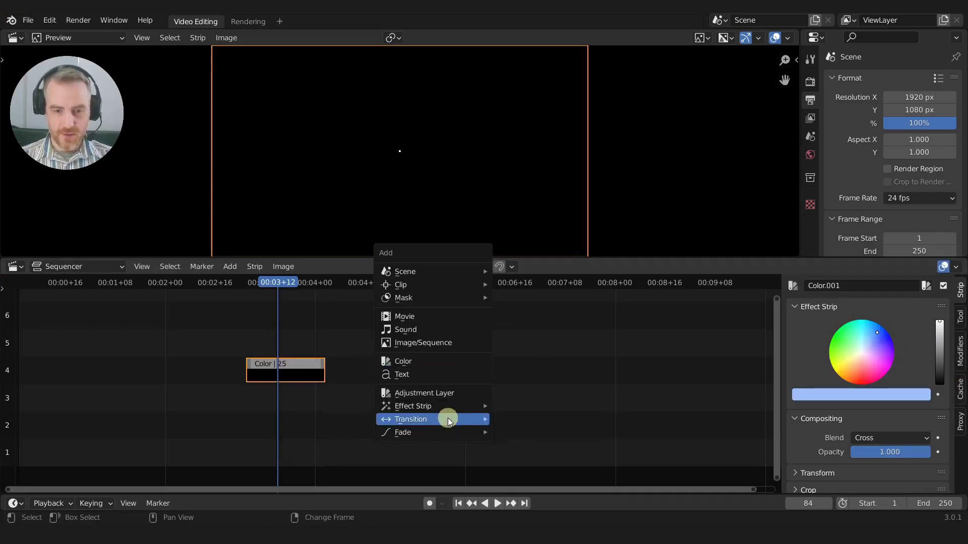
{"action": "mouse_move", "coordinate": [448, 418]}
{"action": "left_click", "coordinate": [523, 473]}
{"action": "key", "text": "space"}
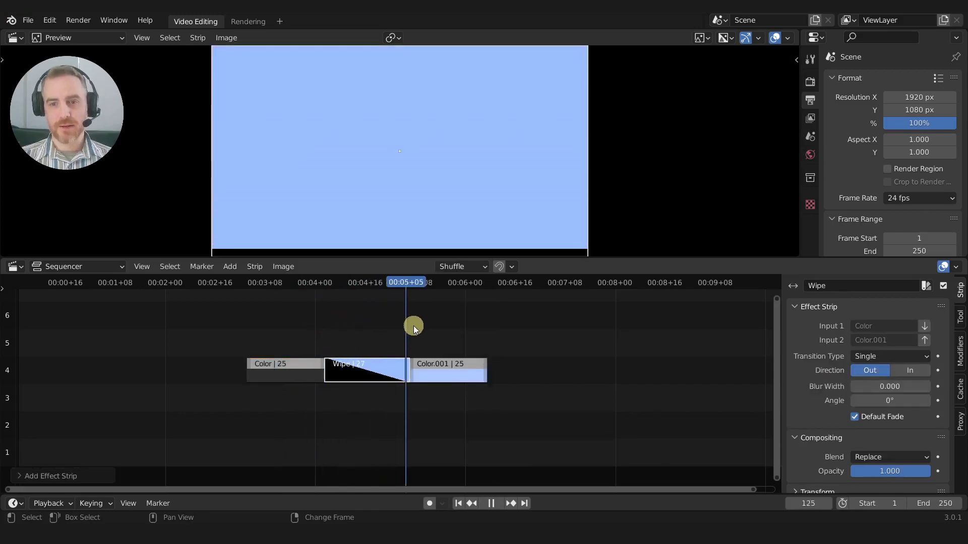
{"action": "left_click_drag", "start_coordinate": [413, 325], "coordinate": [330, 325]}
Step: Toggle Default Fade off and on, then set the wipe Direction to In
{"action": "left_click", "coordinate": [854, 416]}
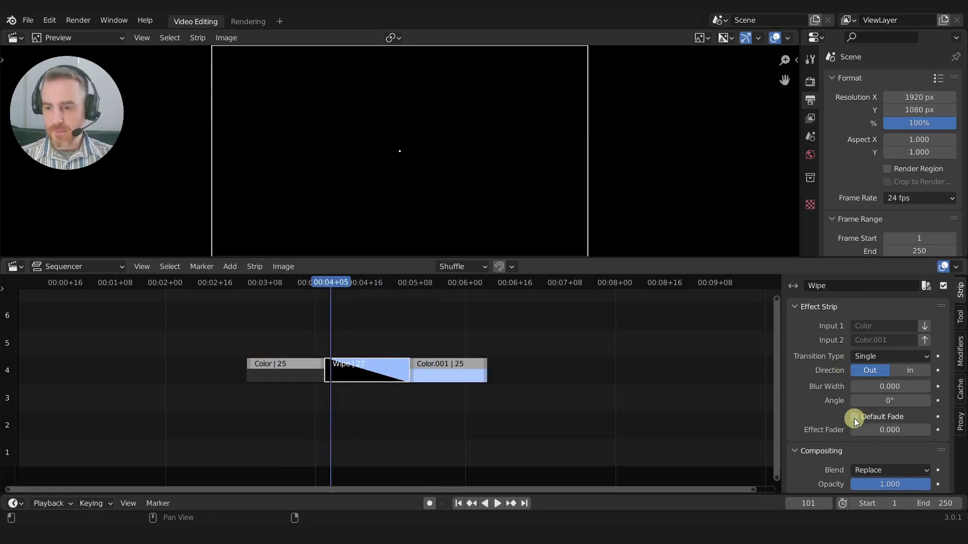
{"action": "left_click", "coordinate": [854, 416]}
{"action": "key", "text": "space"}
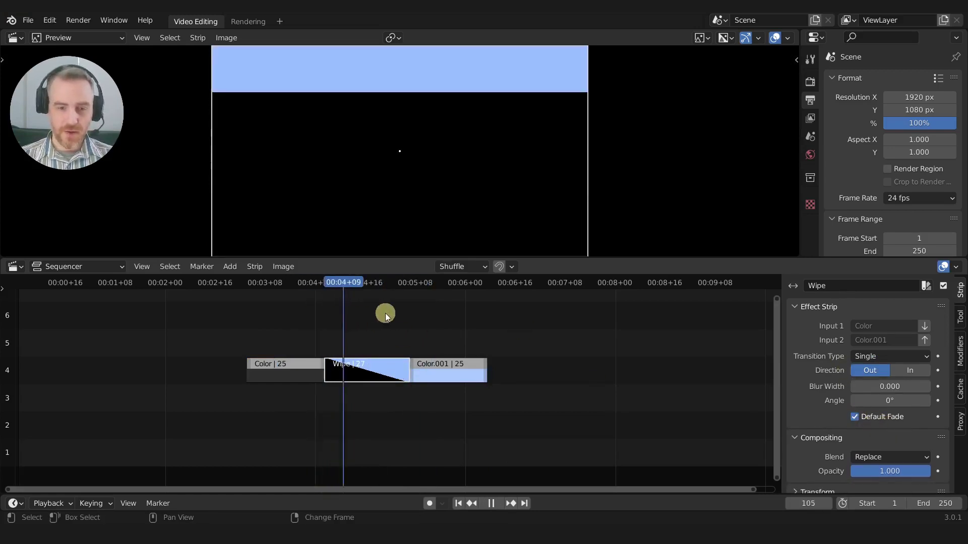
{"action": "key", "text": "space"}
{"action": "left_click", "coordinate": [912, 371]}
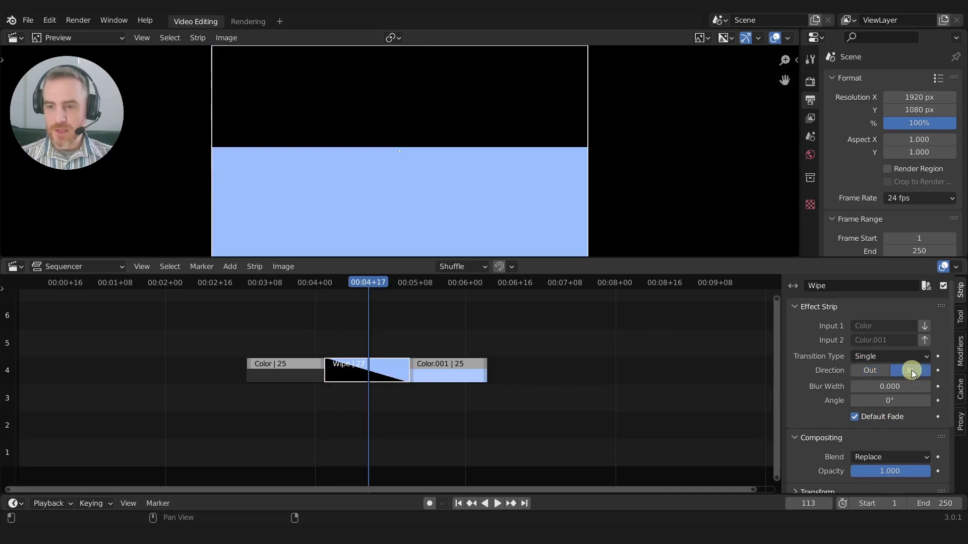
{"action": "left_click_drag", "start_coordinate": [386, 337], "coordinate": [478, 325]}
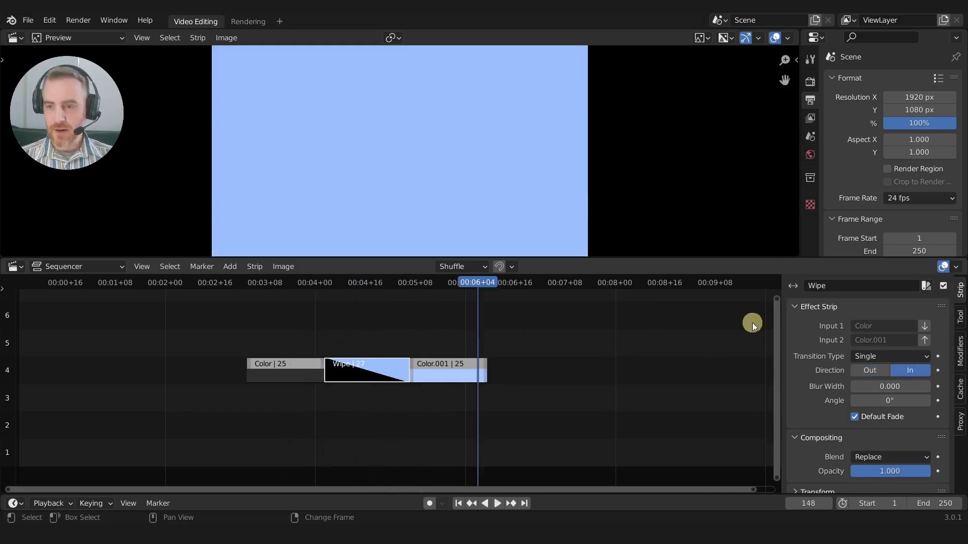
Step: Change the wipe to Double and set Blur Width to 0.385
{"action": "left_click", "coordinate": [876, 358]}
{"action": "left_click", "coordinate": [875, 370]}
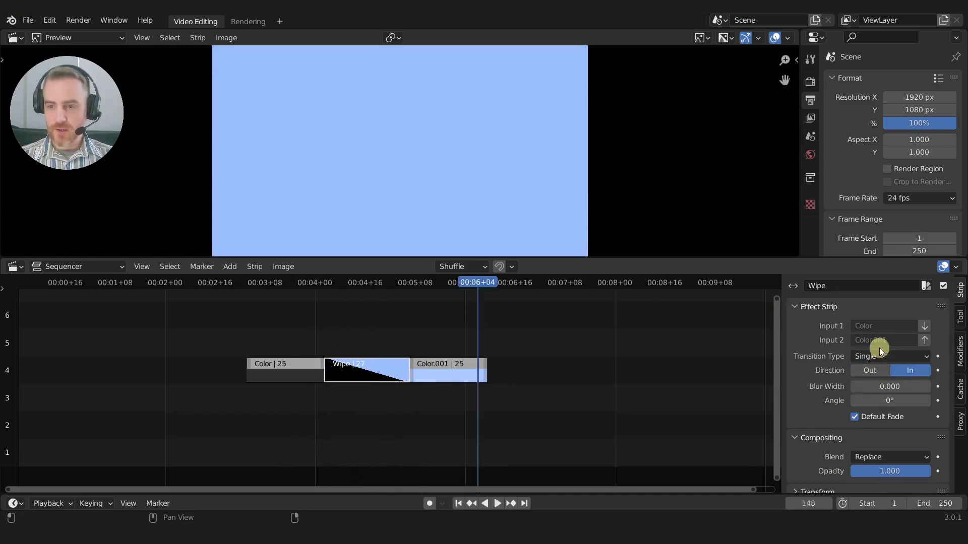
{"action": "left_click", "coordinate": [877, 355]}
{"action": "left_click", "coordinate": [864, 381]}
{"action": "left_click_drag", "start_coordinate": [371, 315], "coordinate": [422, 313]}
{"action": "left_click_drag", "start_coordinate": [887, 386], "coordinate": [914, 387]}
{"action": "key", "text": "space"}
{"action": "left_click", "coordinate": [254, 323]}
{"action": "left_click_drag", "start_coordinate": [255, 324], "coordinate": [369, 320]}
Step: Switch back to a Single wipe with a 90° angle
{"action": "left_click", "coordinate": [872, 355]}
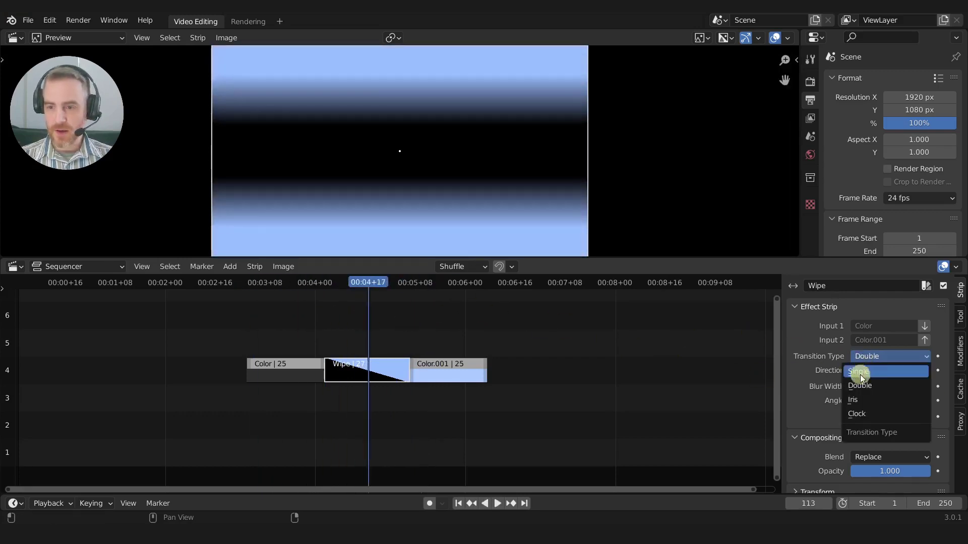
{"action": "left_click", "coordinate": [860, 372]}
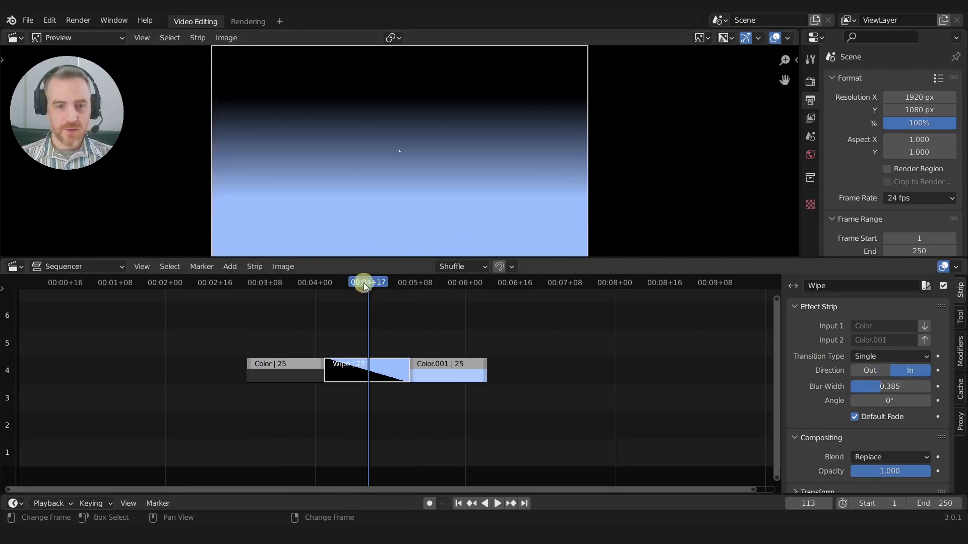
{"action": "left_click_drag", "start_coordinate": [364, 282], "coordinate": [390, 318]}
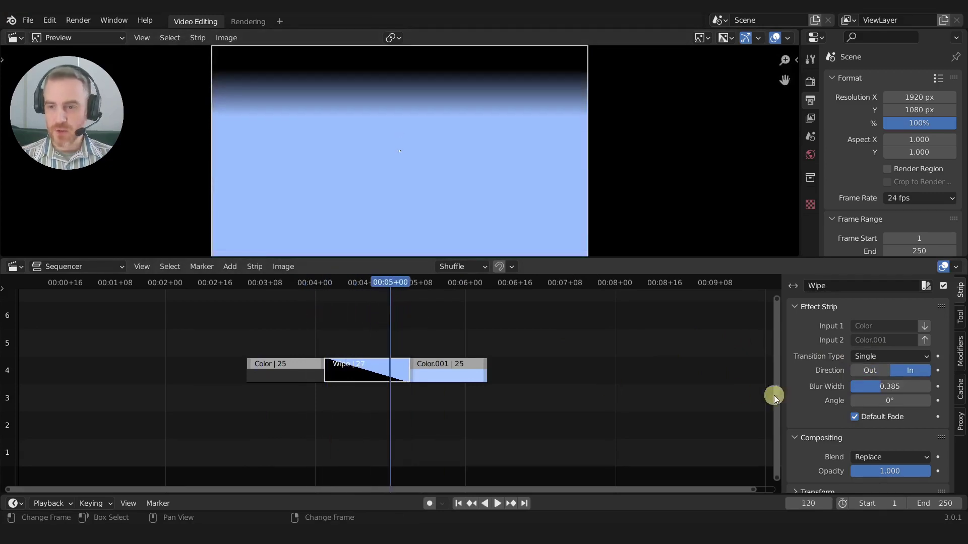
{"action": "left_click", "coordinate": [870, 399]}
{"action": "type", "text": "90"}
{"action": "key", "text": "Return"}
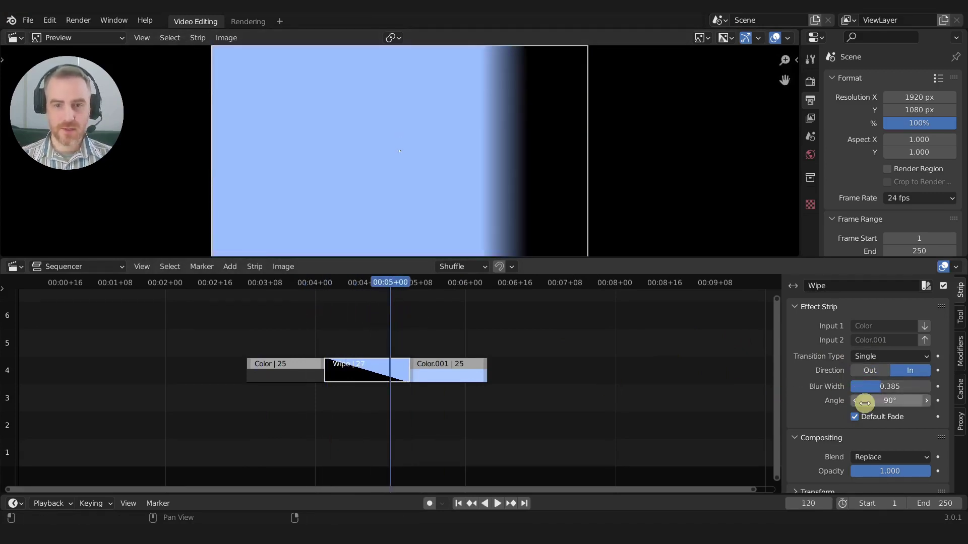
{"action": "left_click_drag", "start_coordinate": [371, 341], "coordinate": [346, 328]}
Step: Try the Iris wipe, then choose Clock and flip Direction to Out
{"action": "left_click", "coordinate": [880, 357]}
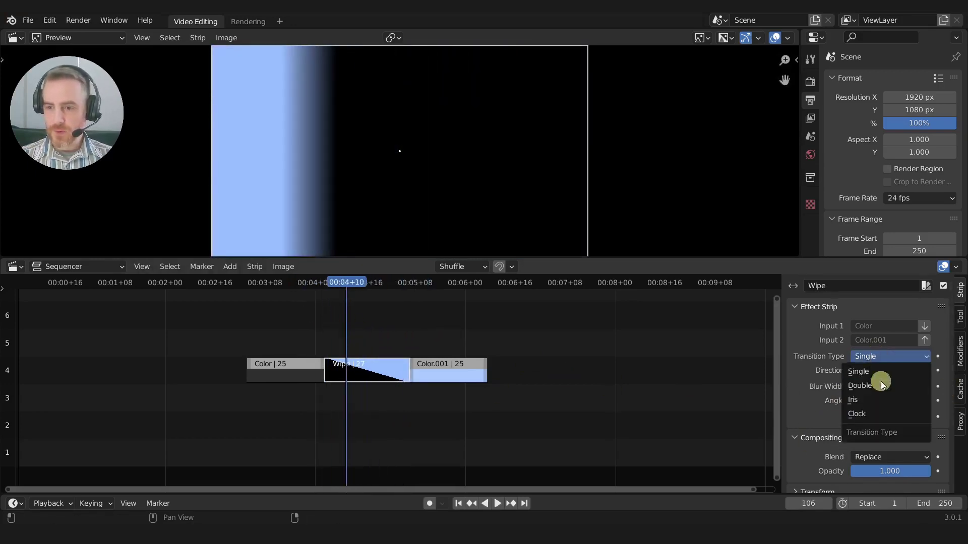
{"action": "left_click", "coordinate": [875, 398]}
{"action": "left_click_drag", "start_coordinate": [303, 317], "coordinate": [380, 328]}
{"action": "left_click", "coordinate": [882, 355]}
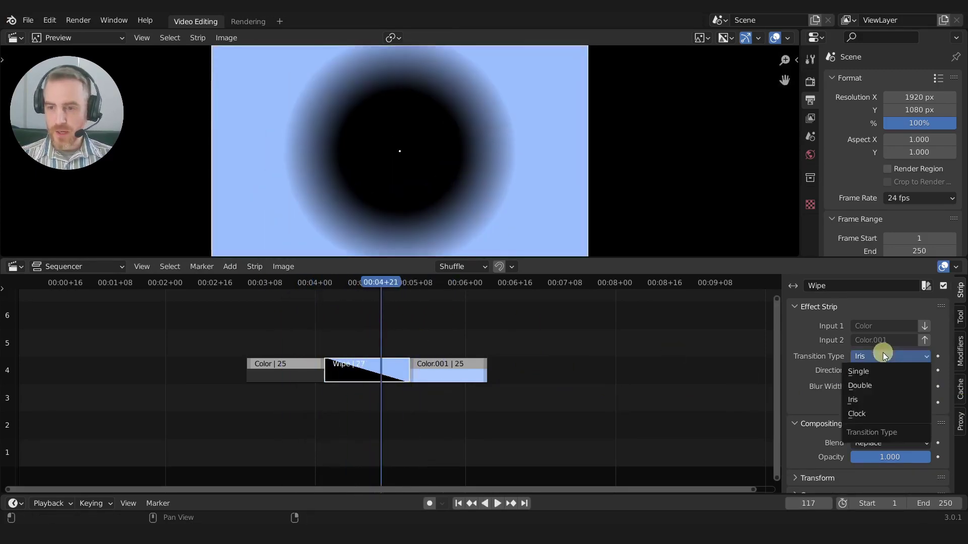
{"action": "left_click", "coordinate": [868, 410]}
{"action": "left_click_drag", "start_coordinate": [330, 318], "coordinate": [311, 319]}
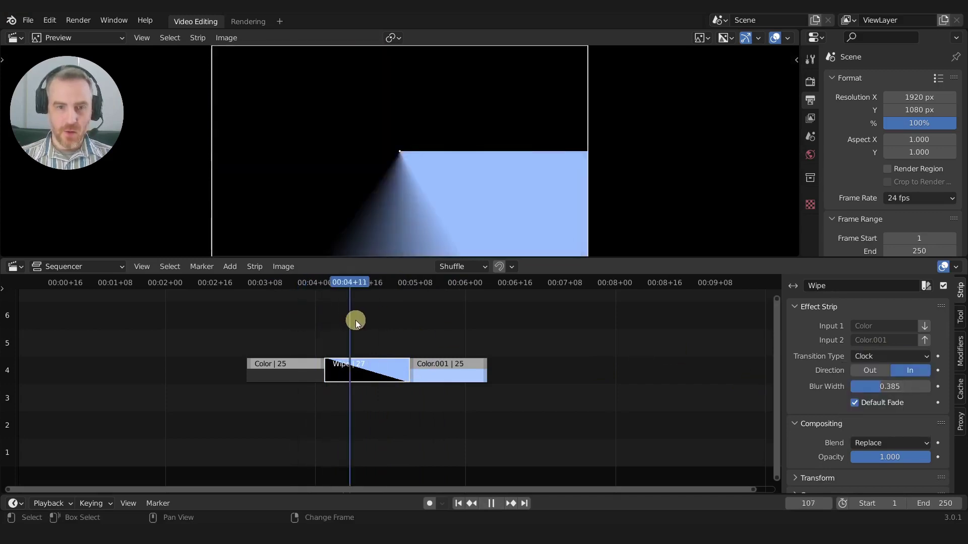
{"action": "left_click_drag", "start_coordinate": [356, 320], "coordinate": [381, 331]}
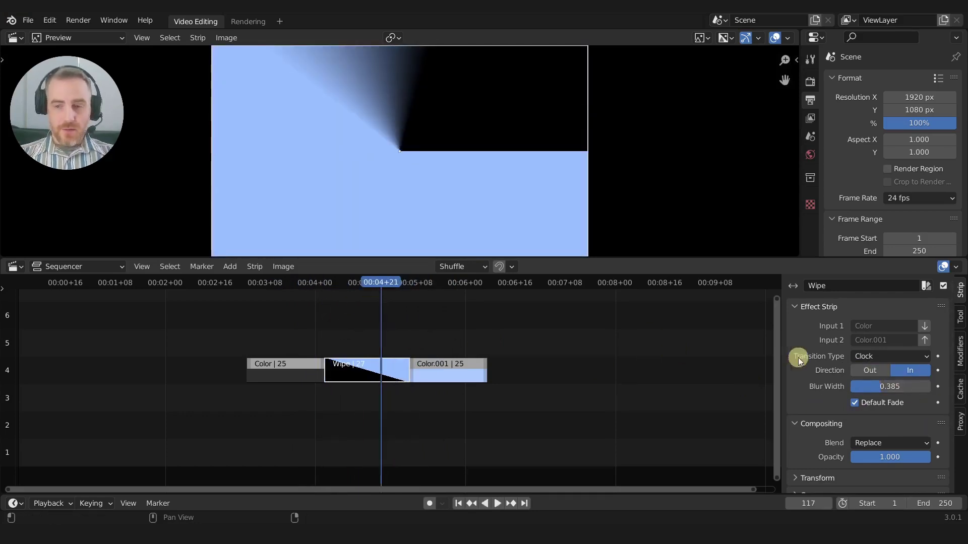
{"action": "left_click", "coordinate": [884, 373]}
{"action": "left_click_drag", "start_coordinate": [348, 303], "coordinate": [364, 332]}
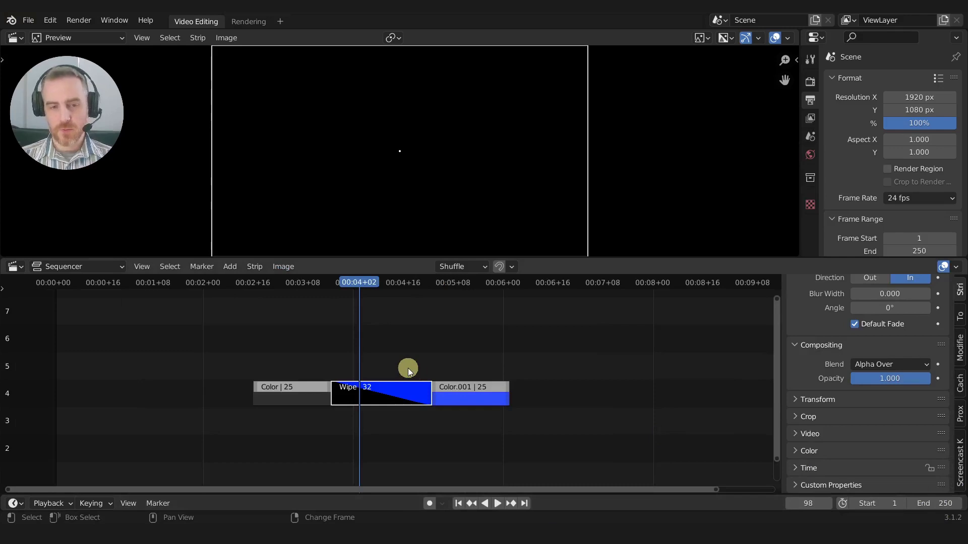
Step: Flip the Single wipe's Direction to Out and back to In, previewing with playback
{"action": "left_click_drag", "start_coordinate": [407, 368], "coordinate": [389, 331]}
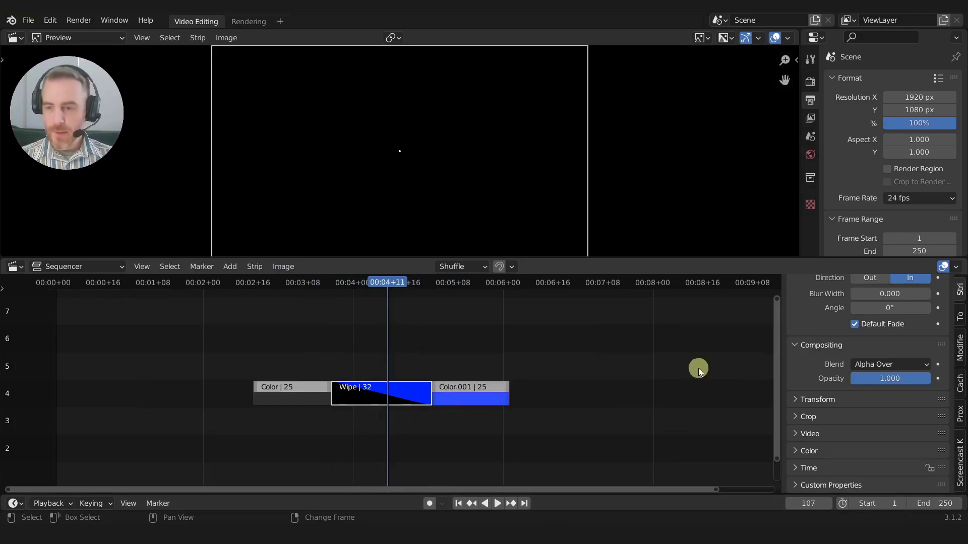
{"action": "scroll", "coordinate": [857, 319], "scroll_direction": "up", "scroll_amount": 4}
{"action": "left_click", "coordinate": [869, 358]}
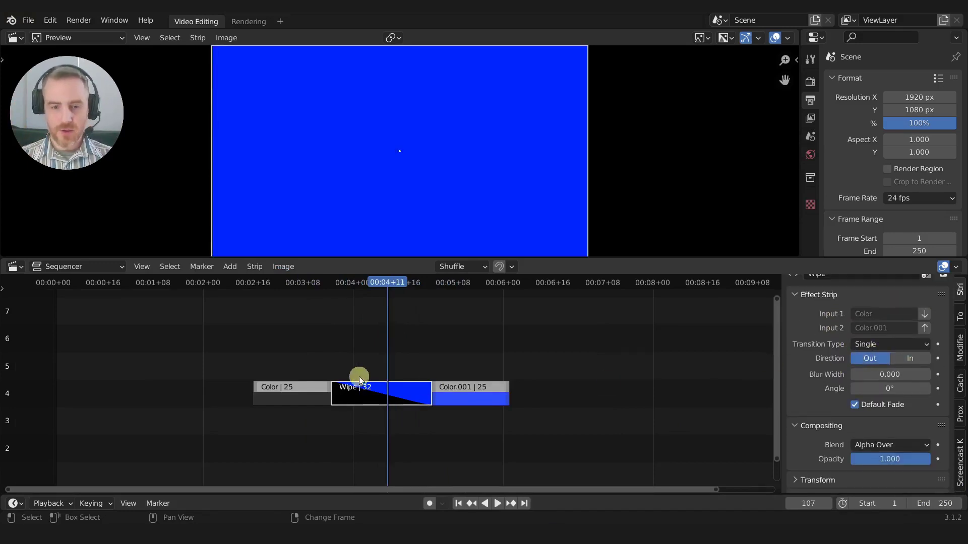
{"action": "left_click_drag", "start_coordinate": [359, 377], "coordinate": [290, 352]}
{"action": "left_click", "coordinate": [911, 358]}
{"action": "key", "text": "space"}
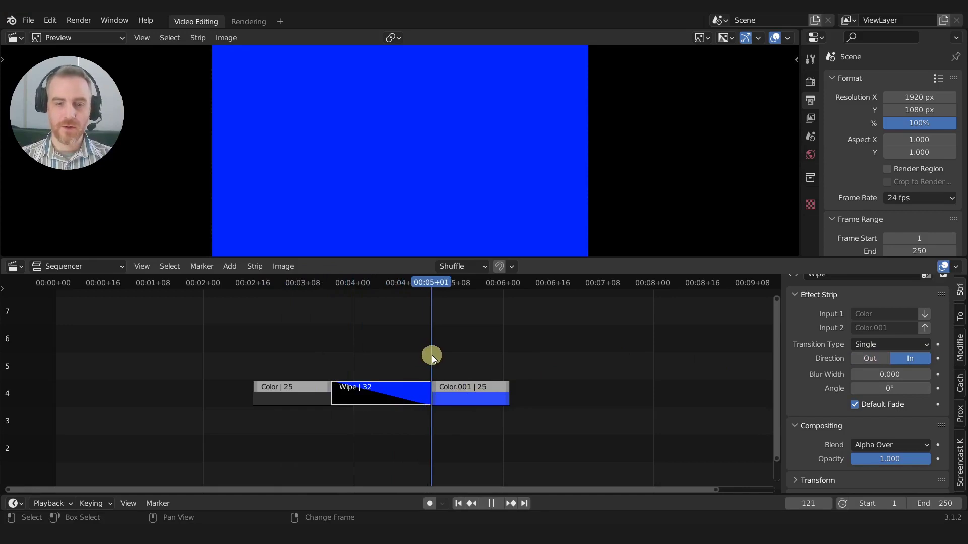
{"action": "key", "text": "space"}
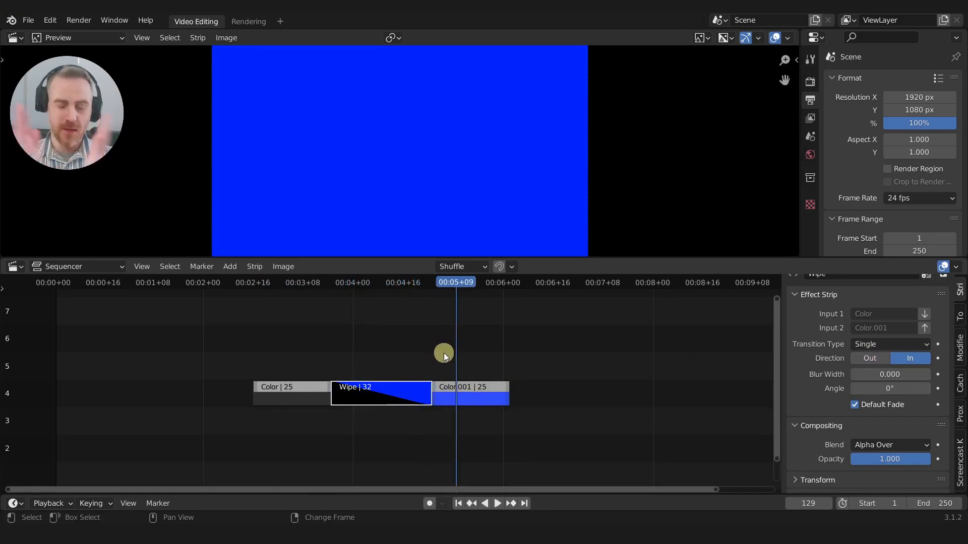
{"action": "mouse_move", "coordinate": [443, 353]}
{"action": "right_mouse_down"}
{"action": "mouse_move", "coordinate": [430, 340]}
{"action": "mouse_move", "coordinate": [461, 346]}
{"action": "right_mouse_up"}
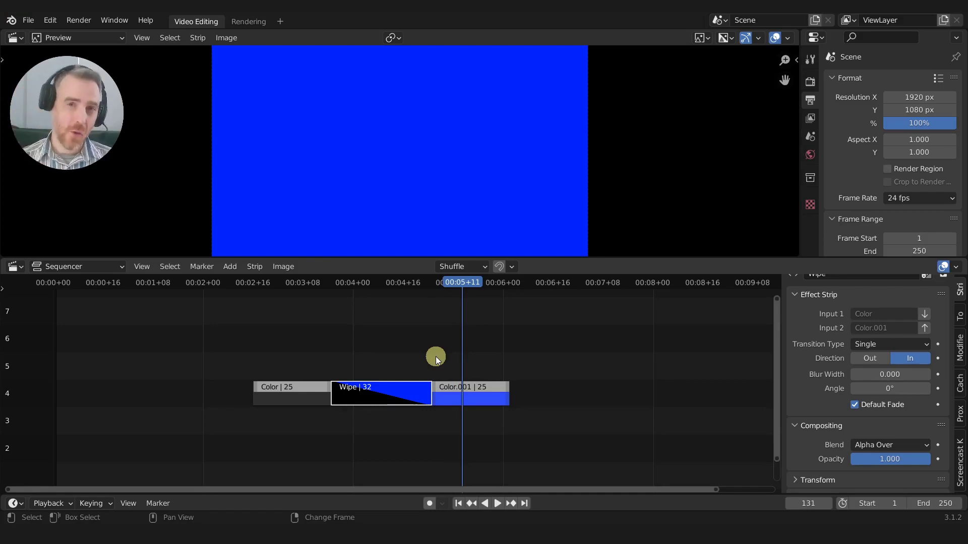
{"action": "right_click_drag", "start_coordinate": [436, 356], "coordinate": [373, 340]}
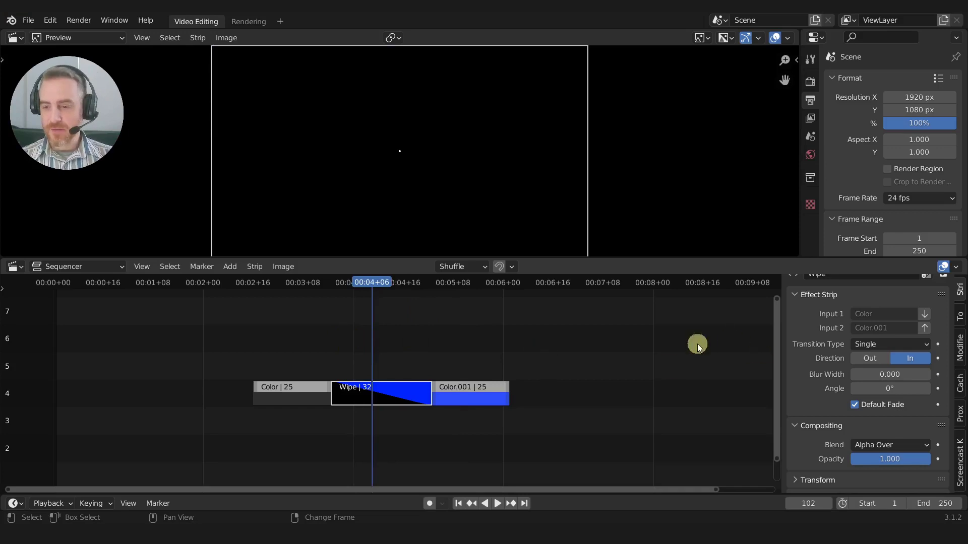
{"action": "mouse_move", "coordinate": [409, 325]}
{"action": "right_mouse_down"}
{"action": "mouse_move", "coordinate": [391, 337]}
{"action": "mouse_move", "coordinate": [400, 341]}
{"action": "right_mouse_up"}
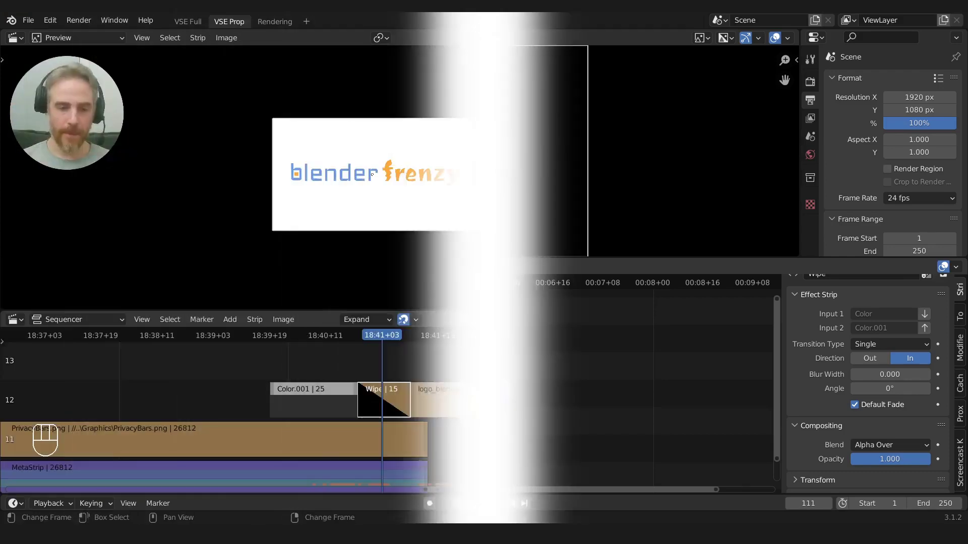
Step: Add a black Color strip Color.002 at the playhead on channel 11
{"action": "middle_click_drag", "start_coordinate": [430, 376], "coordinate": [458, 433], "text": "ctrl"}
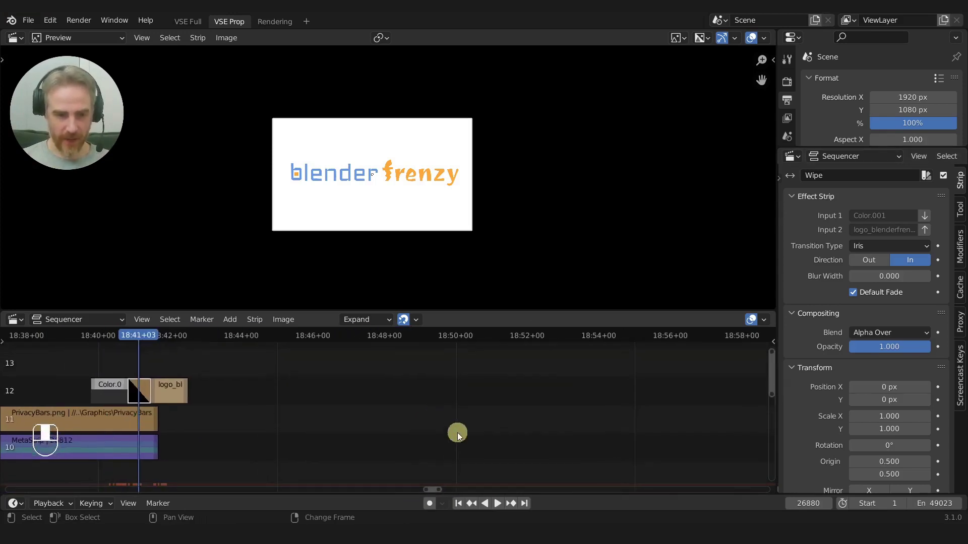
{"action": "left_click", "coordinate": [398, 397]}
{"action": "key", "text": "shift+a"}
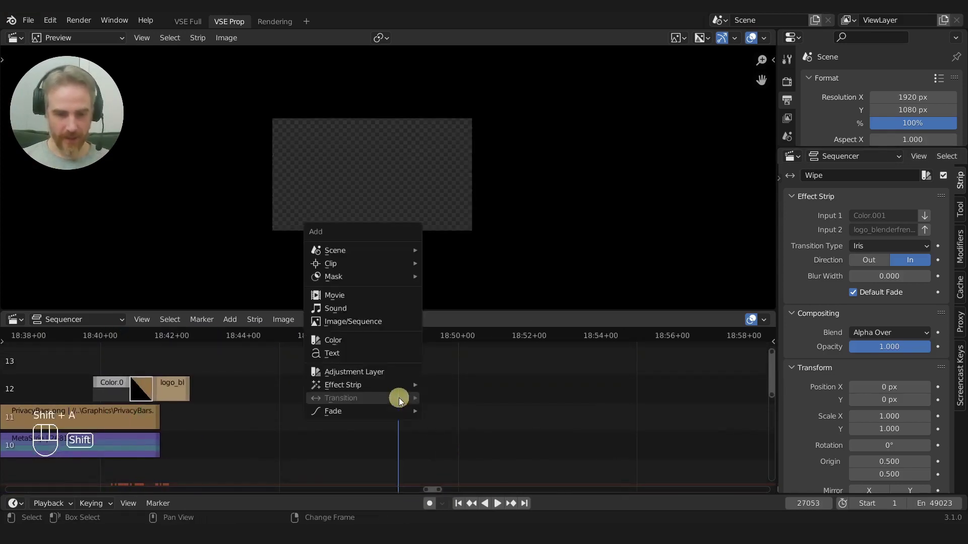
{"action": "left_click", "coordinate": [358, 339]}
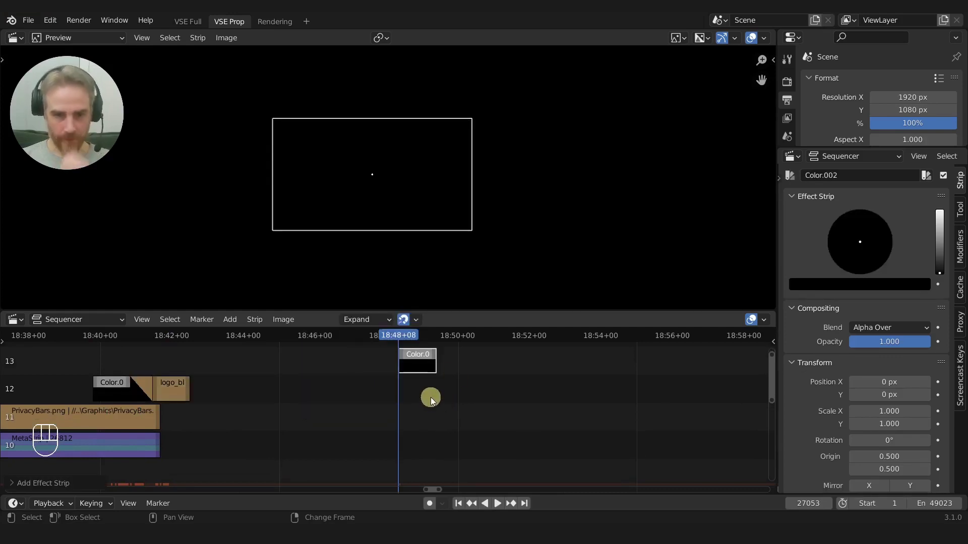
{"action": "key", "text": "g"}
{"action": "key", "text": "y"}
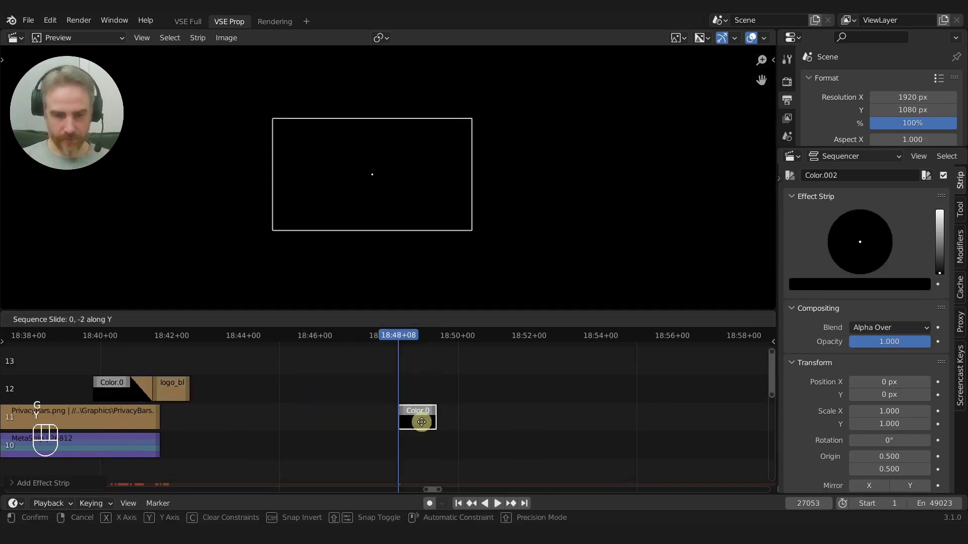
{"action": "left_click", "coordinate": [421, 422]}
Step: Duplicate it as Color.003 on channel 12 and make Color.002 active
{"action": "key", "text": "shift+d"}
{"action": "left_click", "coordinate": [413, 399]}
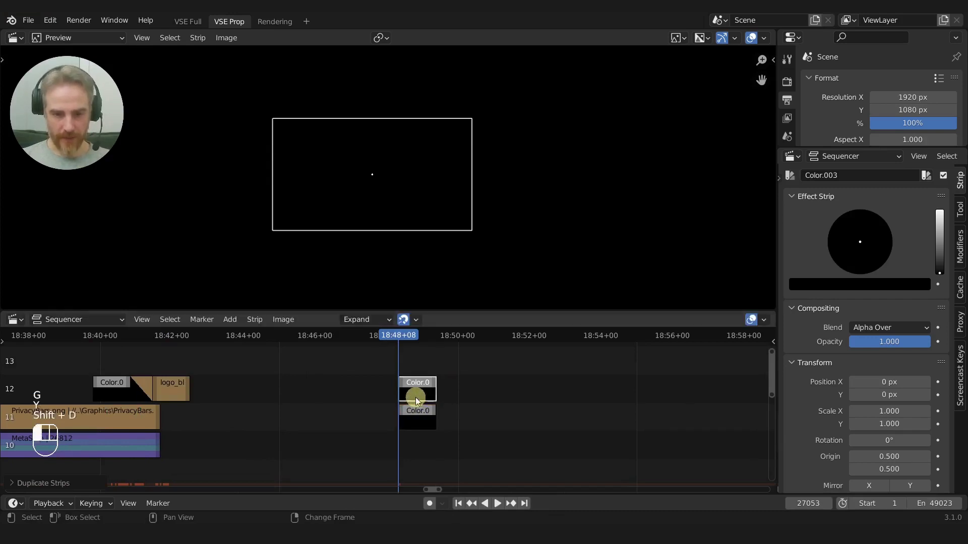
{"action": "middle_click_drag", "start_coordinate": [413, 400], "coordinate": [464, 410], "text": "ctrl"}
{"action": "scroll", "coordinate": [465, 411], "scroll_direction": "left", "scroll_amount": 3, "text": "ctrl"}
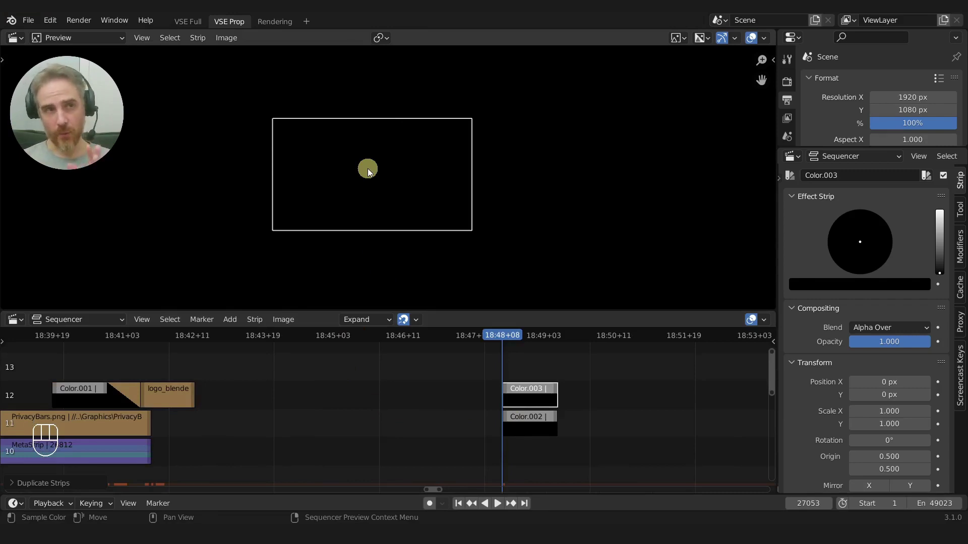
{"action": "scroll", "coordinate": [359, 422], "scroll_direction": "right", "scroll_amount": 3, "text": "ctrl"}
{"action": "left_click", "coordinate": [359, 423]}
Step: Make Color.002 solid white and keyframe Color.003's Position X at 0 px
{"action": "scroll", "coordinate": [350, 428], "scroll_direction": "up", "scroll_amount": 1}
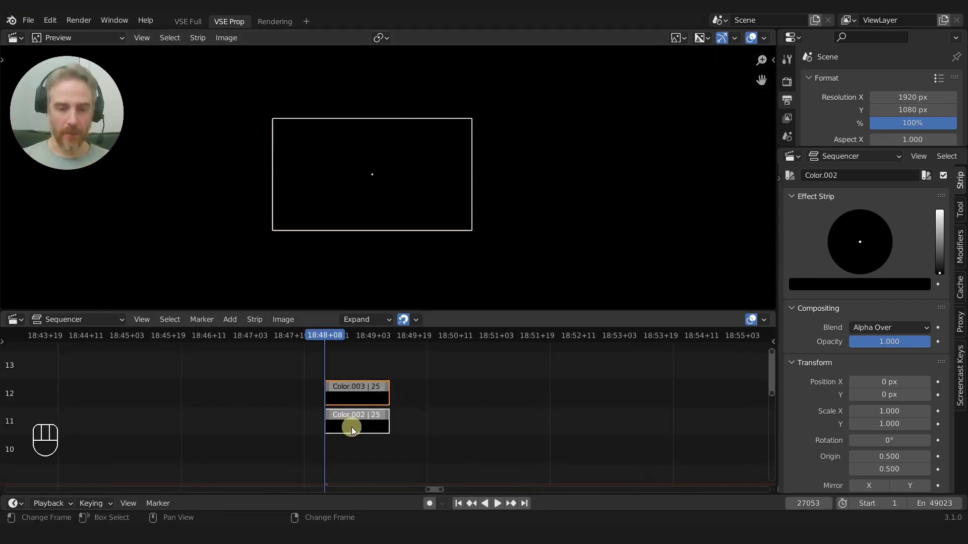
{"action": "left_click_drag", "start_coordinate": [939, 270], "coordinate": [951, 173]}
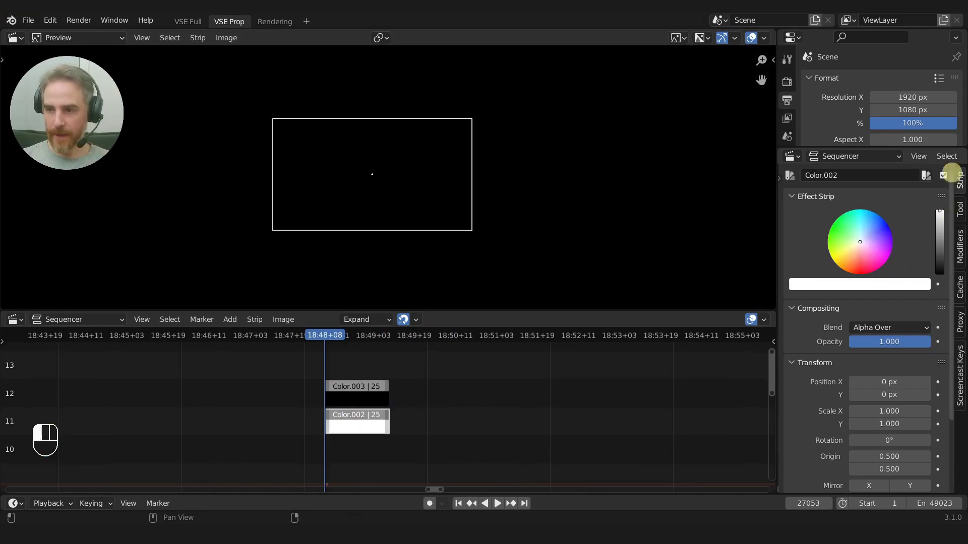
{"action": "left_click", "coordinate": [347, 393]}
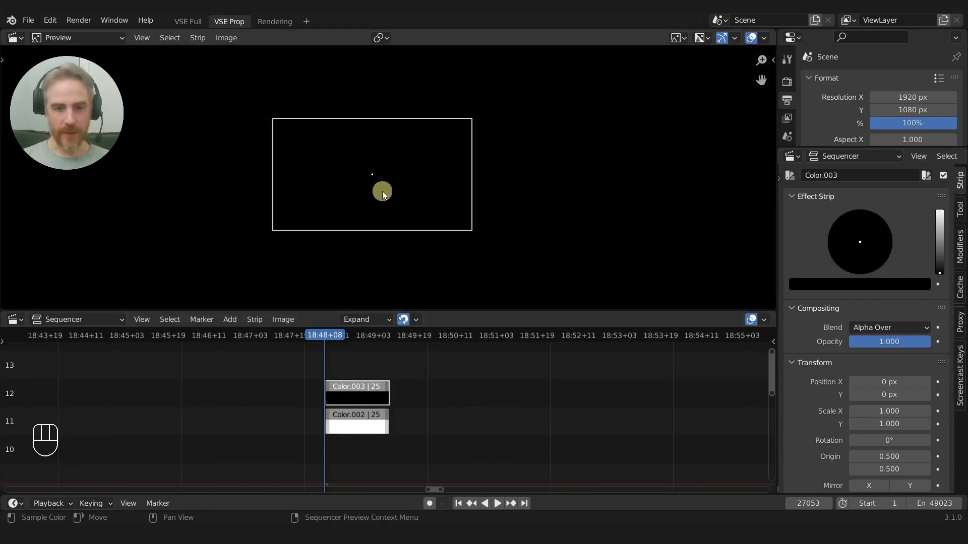
{"action": "key", "text": "g"}
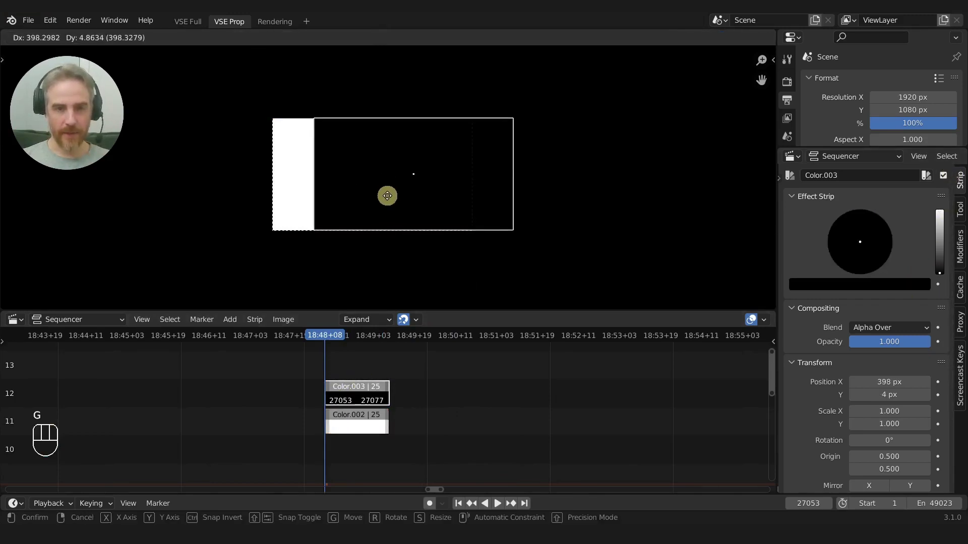
{"action": "key", "text": "x"}
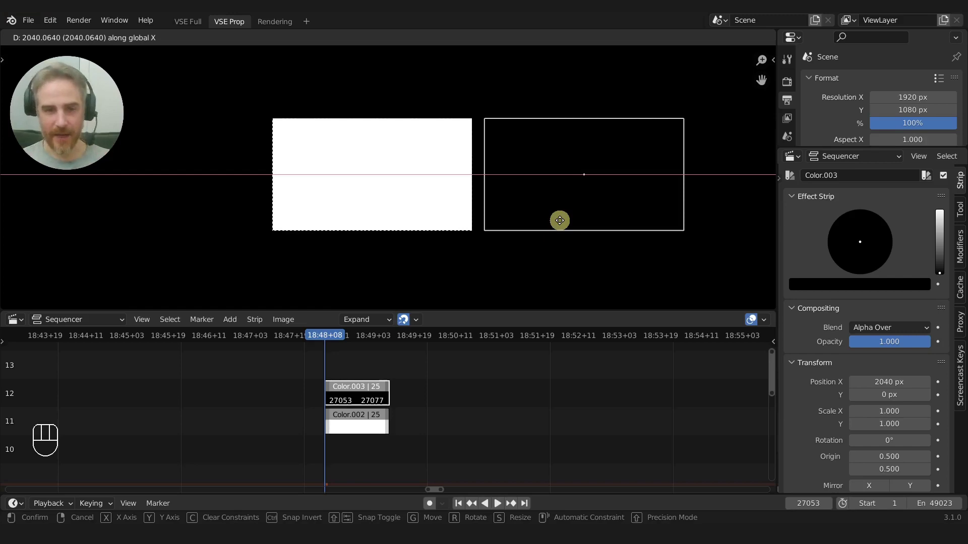
{"action": "left_click", "coordinate": [412, 203]}
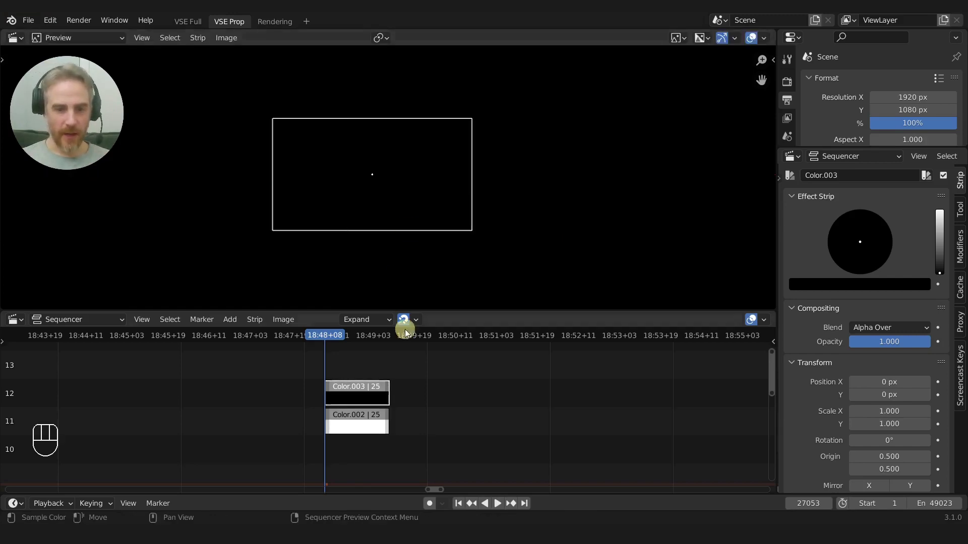
{"action": "scroll", "coordinate": [403, 358], "scroll_direction": "up", "scroll_amount": 1}
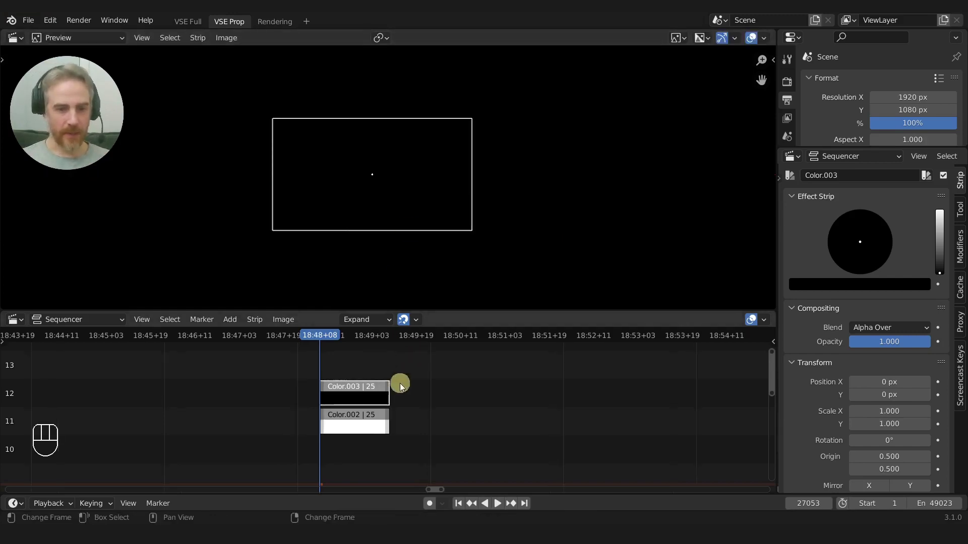
{"action": "left_click", "coordinate": [939, 382]}
Step: Keyframe Color.003's Position X at 1920 px on frame 27078
{"action": "key", "text": "space"}
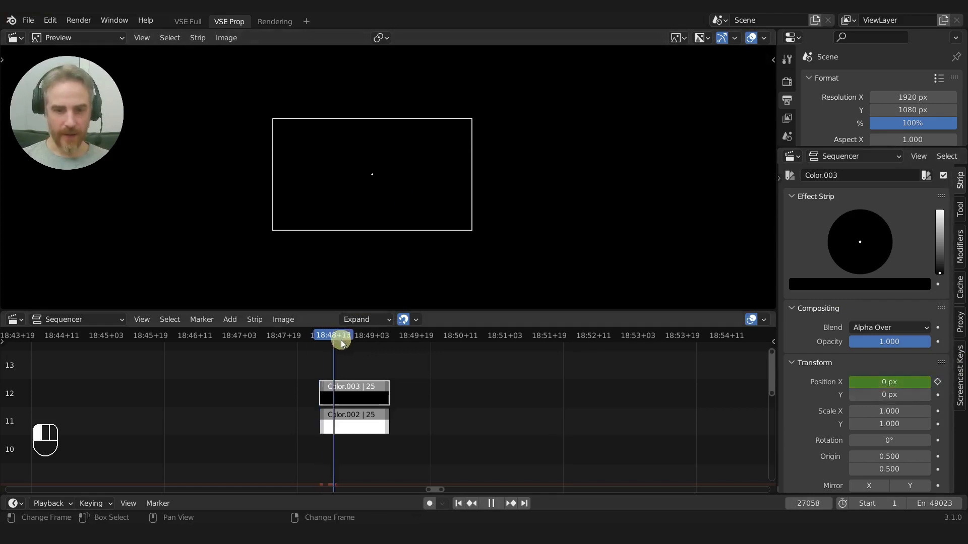
{"action": "key", "text": "space"}
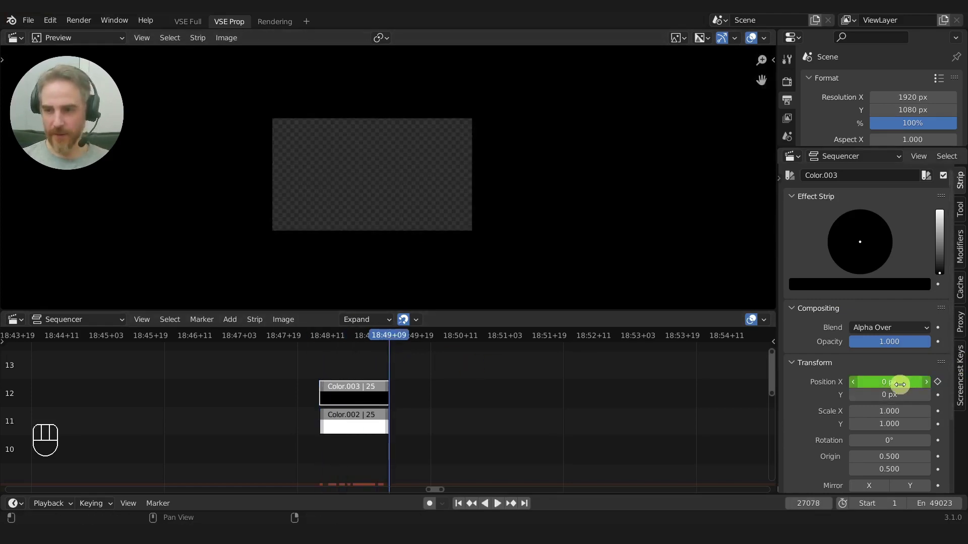
{"action": "left_click", "coordinate": [900, 384]}
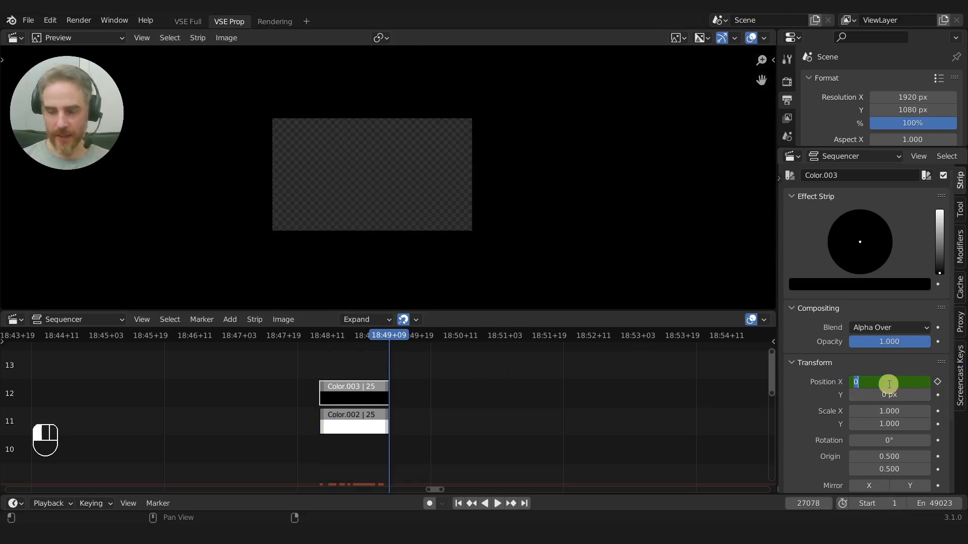
{"action": "type", "text": "1920"}
{"action": "key", "text": "Return"}
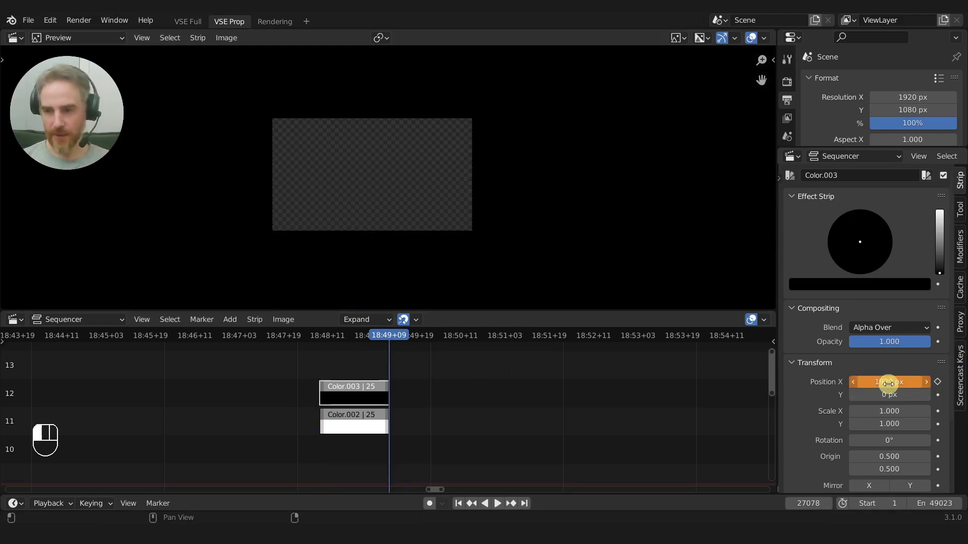
{"action": "left_click", "coordinate": [938, 383]}
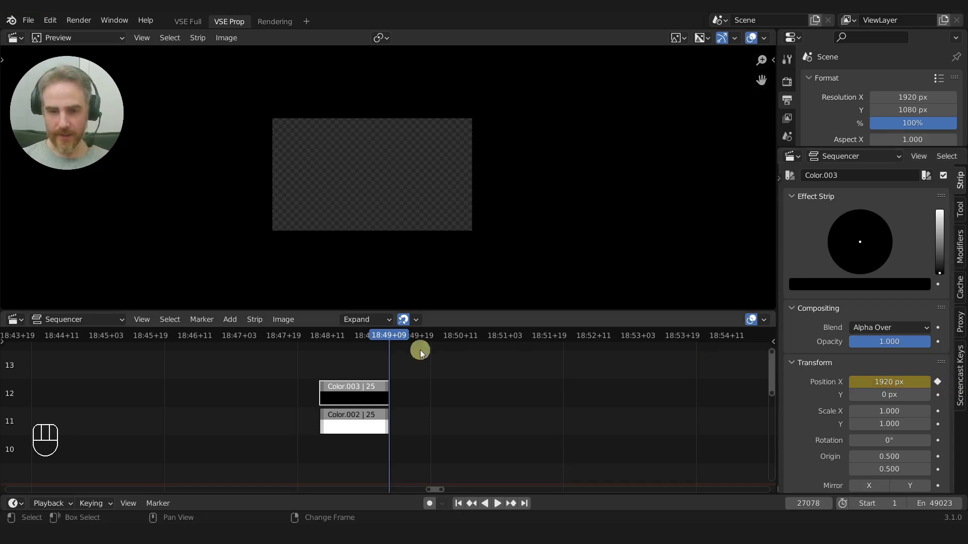
Step: Extend Color.002's right end so the white strip lasts 74 frames
{"action": "left_click_drag", "start_coordinate": [399, 332], "coordinate": [358, 332]}
{"action": "left_click", "coordinate": [388, 421], "text": "shift"}
{"action": "left_click", "coordinate": [386, 421]}
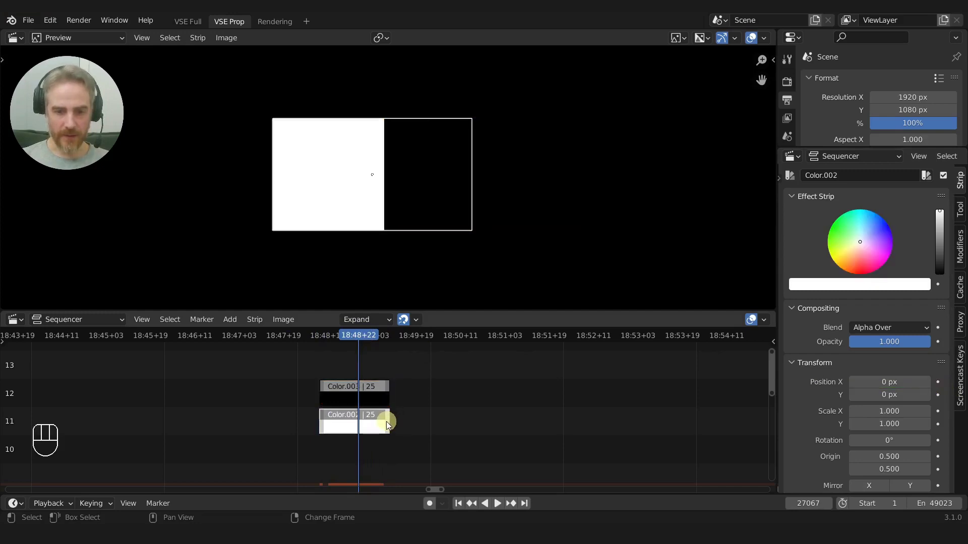
{"action": "key", "text": "g"}
{"action": "left_click", "coordinate": [525, 431]}
{"action": "mouse_move", "coordinate": [345, 330]}
{"action": "left_mouse_down"}
{"action": "mouse_move", "coordinate": [335, 337]}
{"action": "mouse_move", "coordinate": [400, 337]}
{"action": "mouse_move", "coordinate": [307, 326]}
{"action": "mouse_move", "coordinate": [381, 340]}
{"action": "mouse_move", "coordinate": [317, 330]}
{"action": "mouse_move", "coordinate": [387, 332]}
{"action": "mouse_move", "coordinate": [350, 337]}
{"action": "left_mouse_up"}
{"action": "scroll", "coordinate": [392, 428], "scroll_direction": "up", "scroll_amount": 2}
Step: Add a Gaussian Blur effect strip on top of Color.003
{"action": "scroll", "coordinate": [392, 429], "scroll_direction": "up", "scroll_amount": 3}
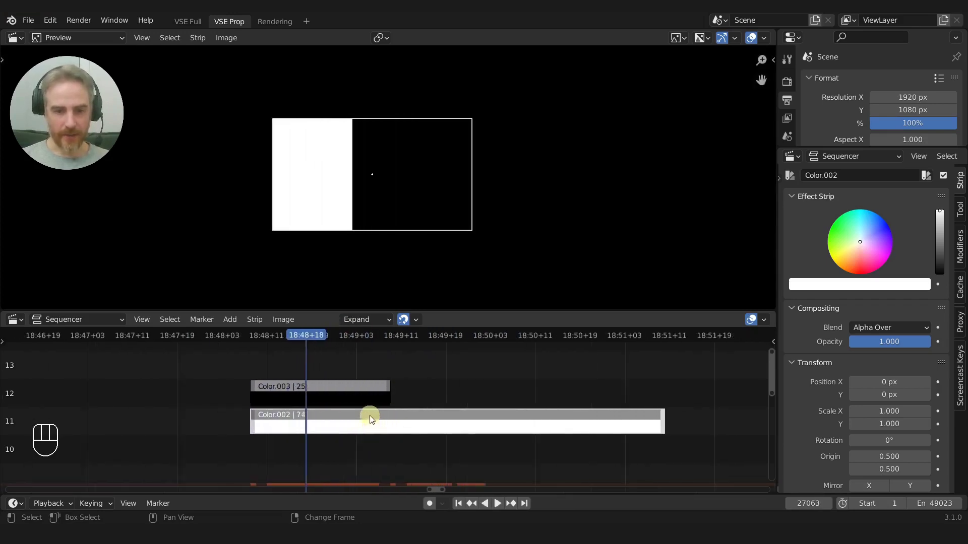
{"action": "scroll", "coordinate": [356, 164], "scroll_direction": "up", "scroll_amount": 3}
{"action": "scroll", "coordinate": [355, 164], "scroll_direction": "up", "scroll_amount": 2}
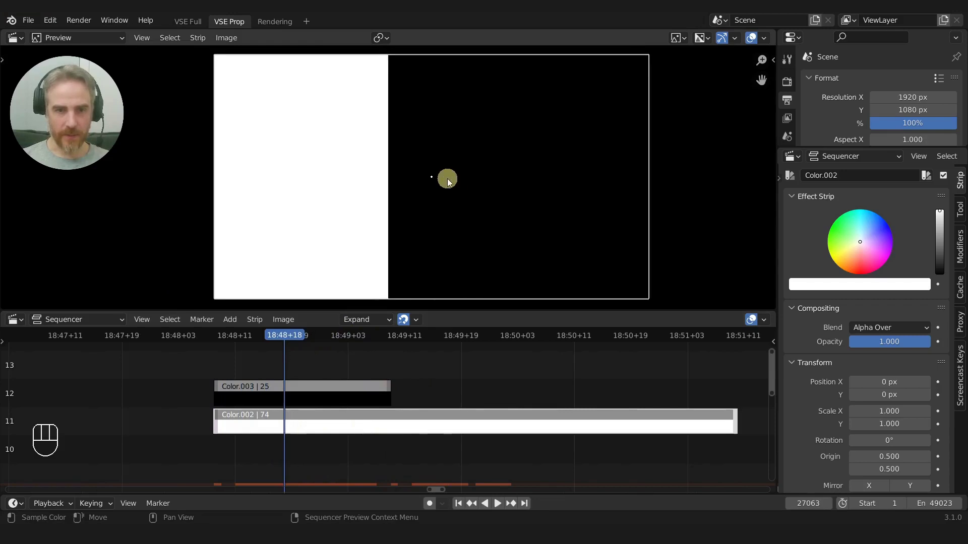
{"action": "scroll", "coordinate": [424, 151], "scroll_direction": "down", "scroll_amount": 1}
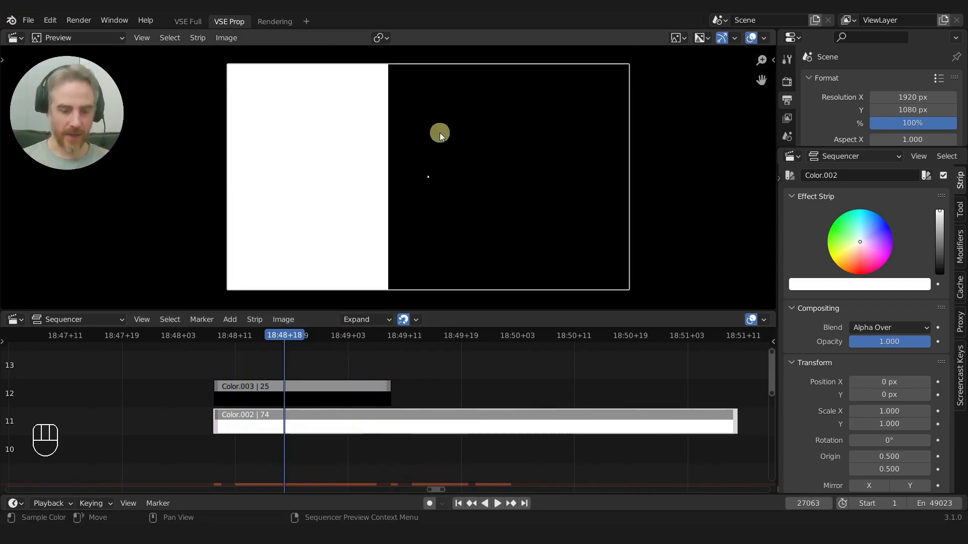
{"action": "left_click", "coordinate": [301, 389]}
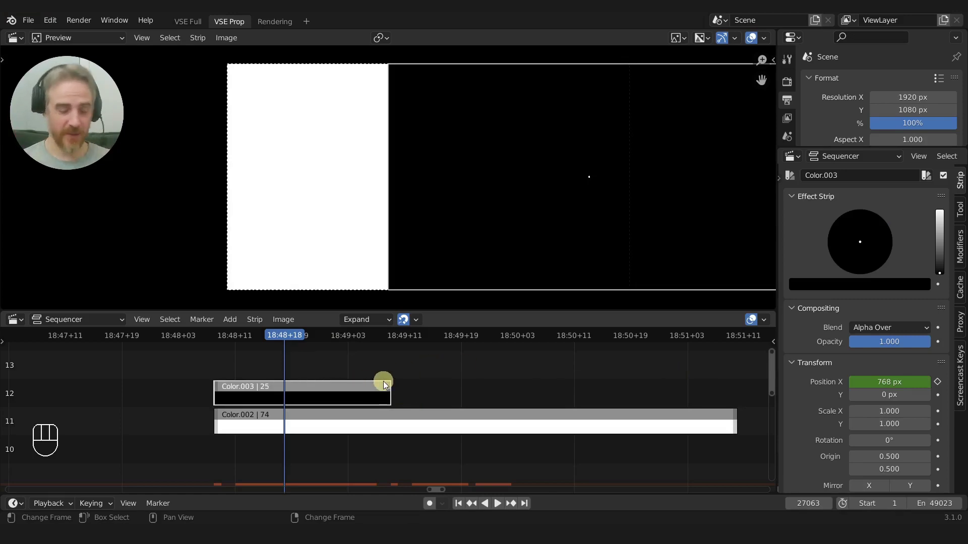
{"action": "key", "text": "shift+a"}
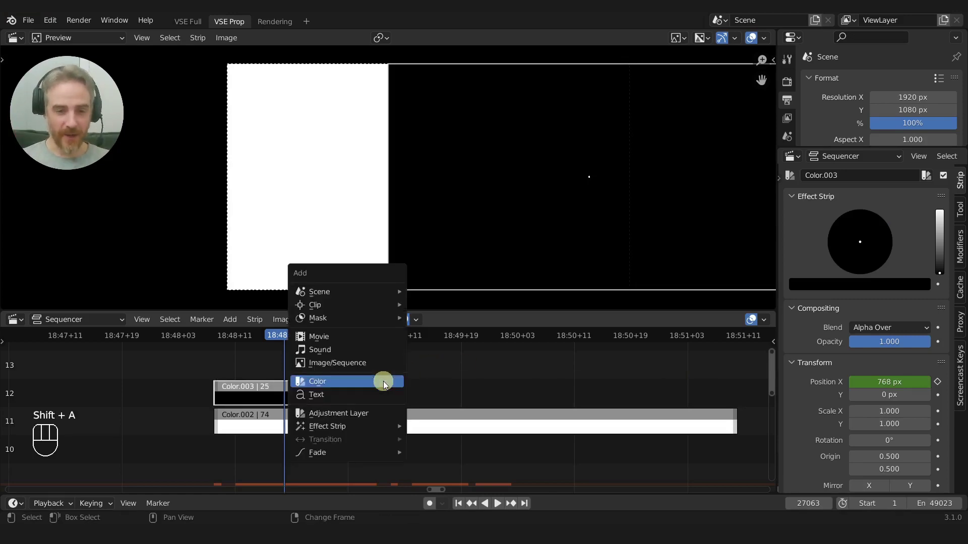
{"action": "mouse_move", "coordinate": [362, 425]}
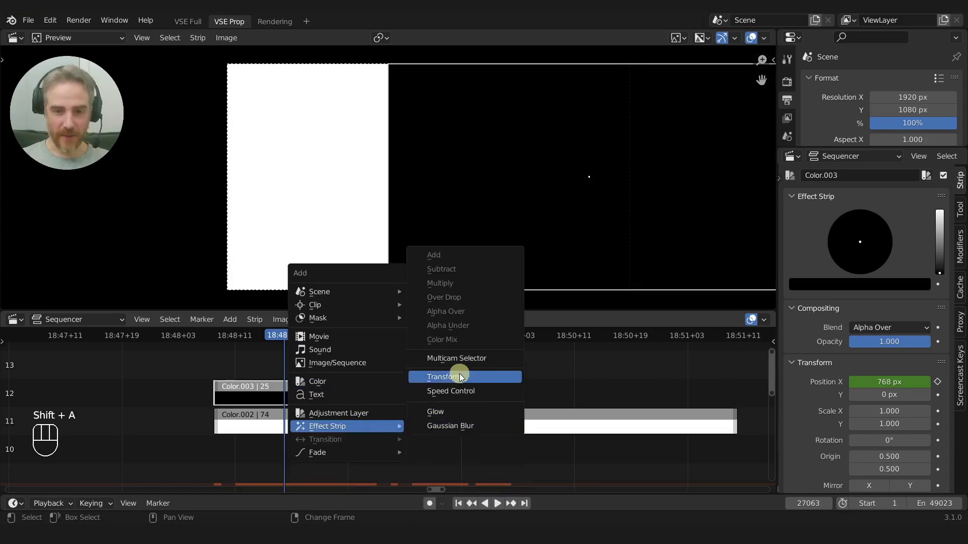
{"action": "left_click", "coordinate": [460, 425]}
Step: Preview the wipe, hide Color.003, and select only the Gaussian Blur strip
{"action": "middle_click_drag", "start_coordinate": [341, 380], "coordinate": [374, 386]}
{"action": "left_click", "coordinate": [434, 393]}
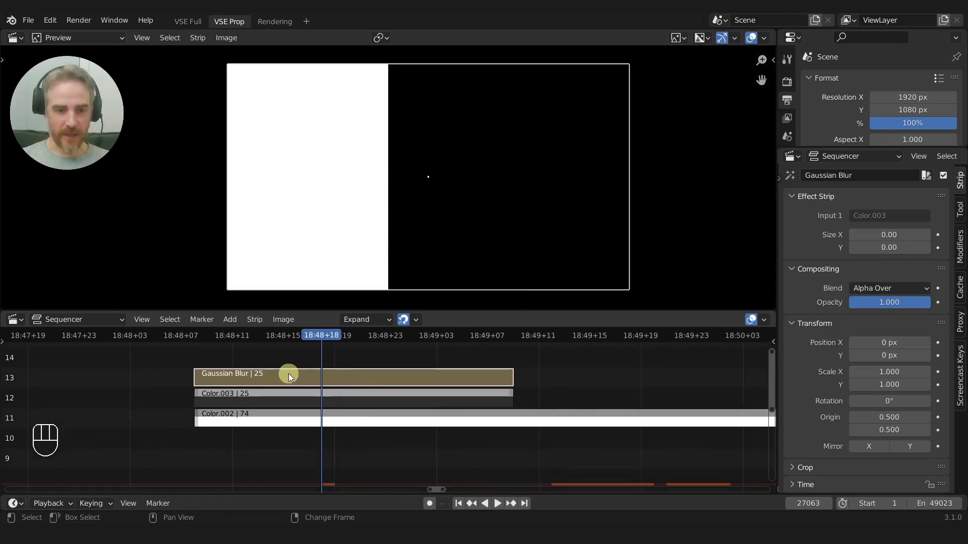
{"action": "key", "text": "shift+ctrl+space"}
{"action": "key", "text": "Escape"}
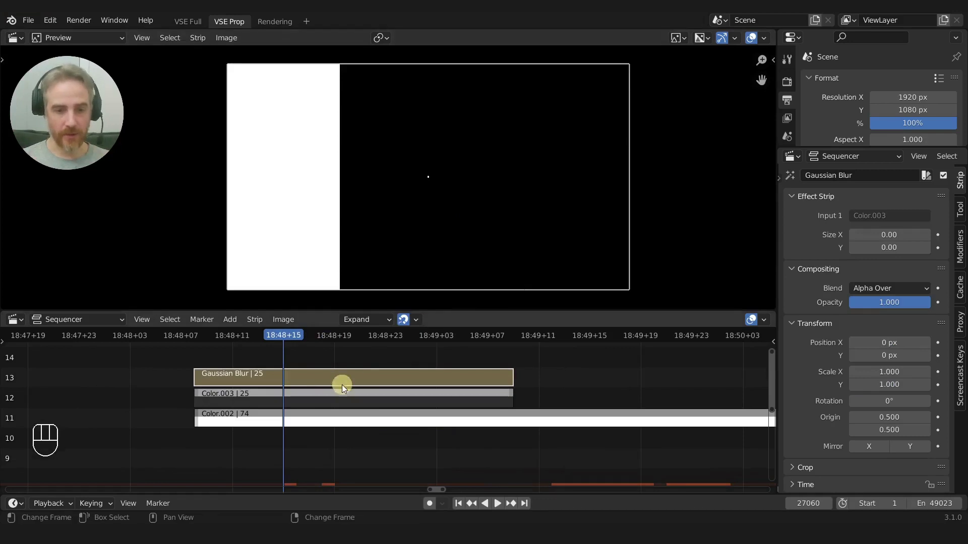
{"action": "left_click", "coordinate": [327, 394]}
{"action": "key", "text": "h"}
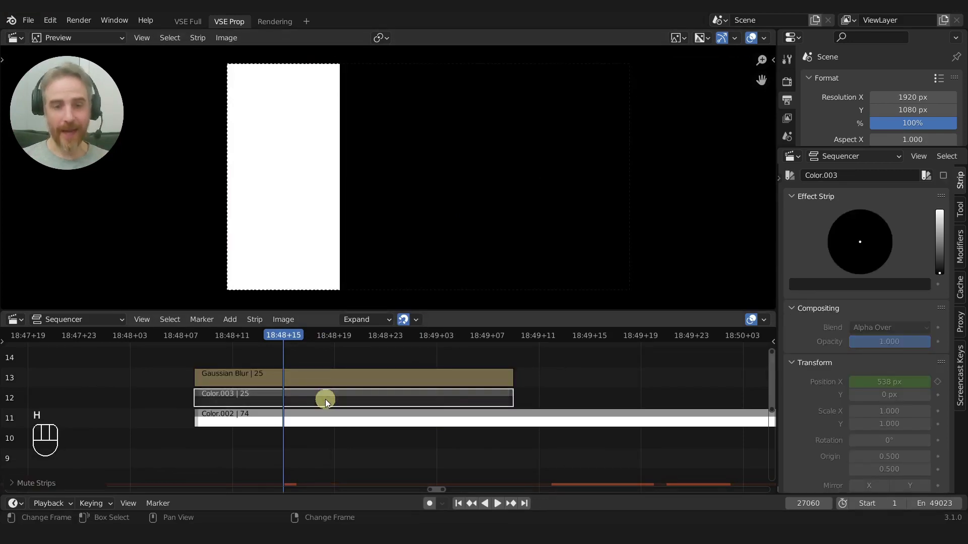
{"action": "left_click", "coordinate": [322, 375]}
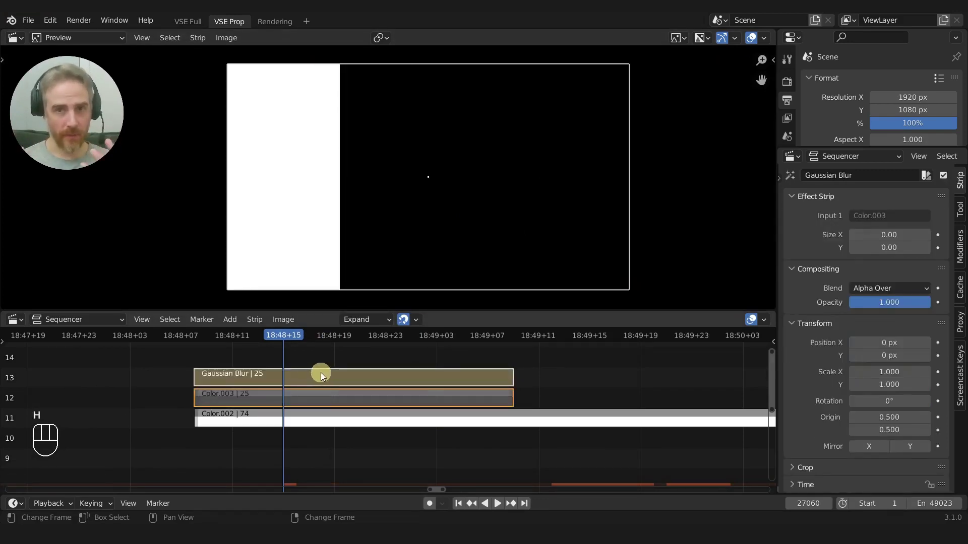
{"action": "left_click", "coordinate": [322, 375]}
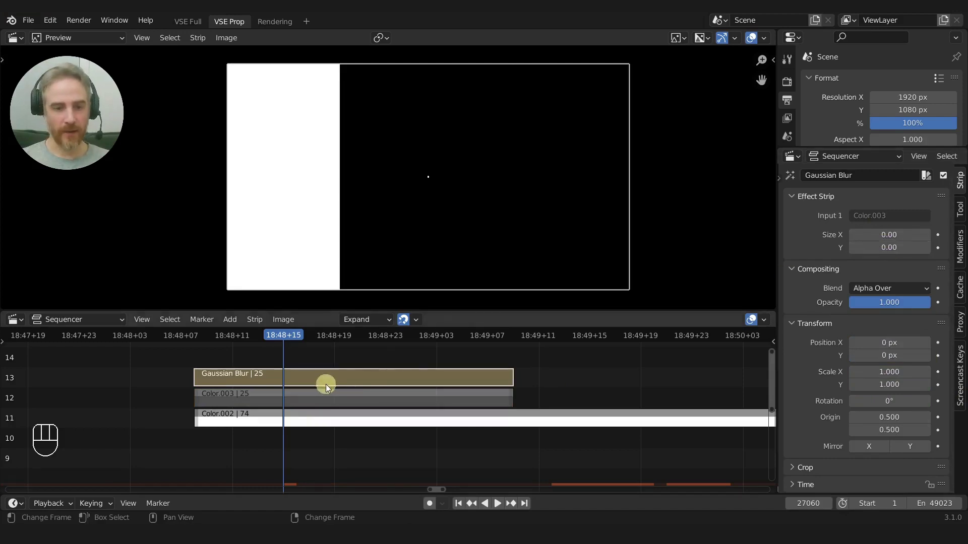
Step: Set the Gaussian Blur Size X and Y both to 100
{"action": "left_click_drag", "start_coordinate": [898, 235], "coordinate": [10, 284]}
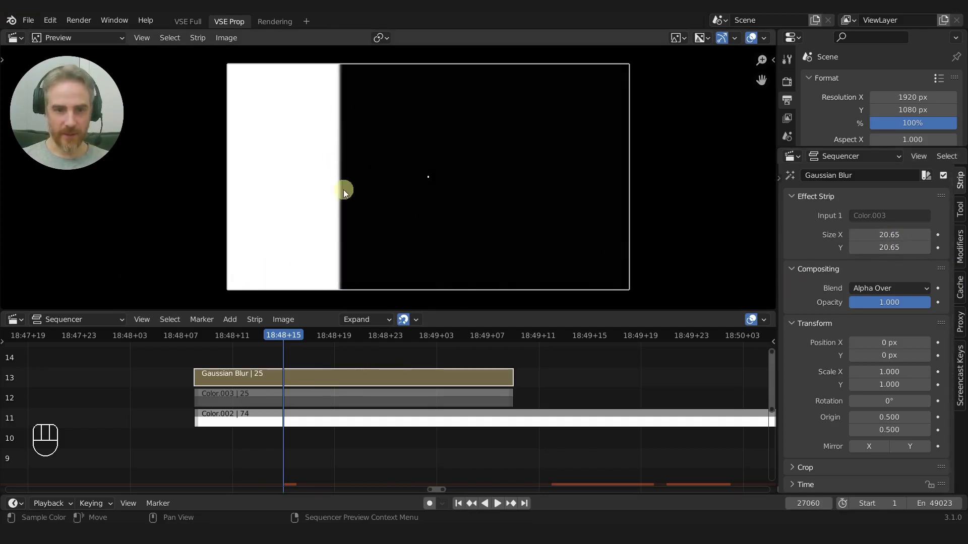
{"action": "left_click_drag", "start_coordinate": [310, 357], "coordinate": [316, 355]}
{"action": "mouse_move", "coordinate": [893, 235]}
{"action": "left_mouse_down"}
{"action": "mouse_move", "coordinate": [895, 266]}
{"action": "mouse_move", "coordinate": [893, 236]}
{"action": "left_mouse_up"}
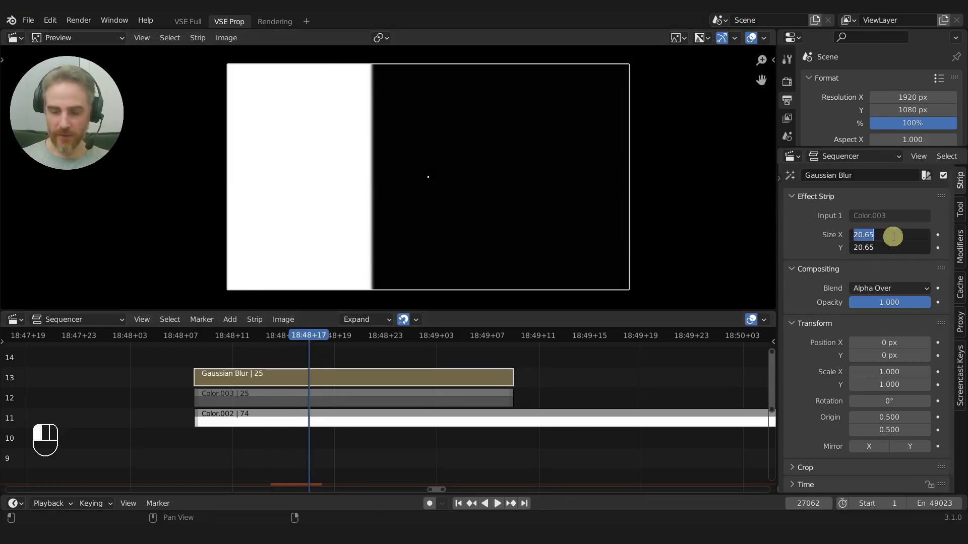
{"action": "type", "text": "100"}
{"action": "key", "text": "Return"}
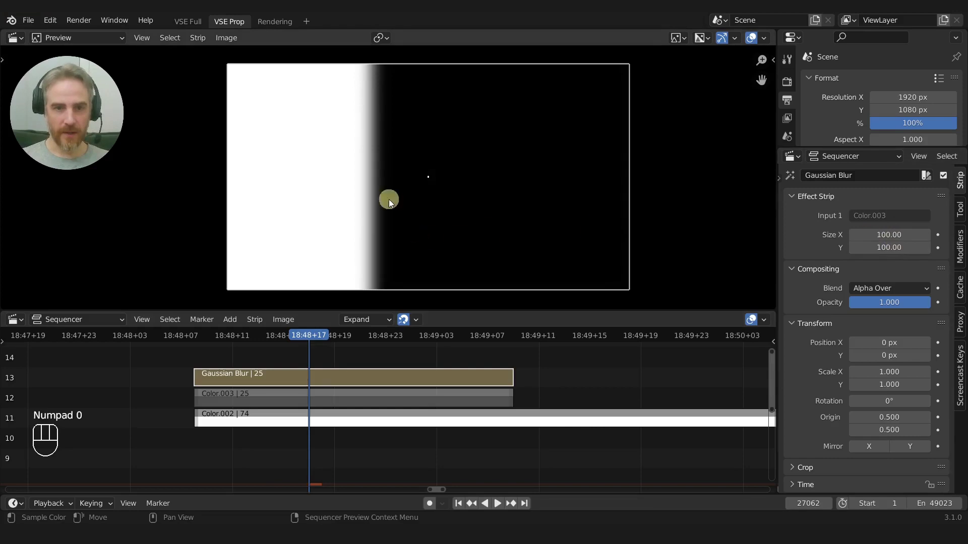
Step: Replay the wipe from its start to check the soft blurred edge
{"action": "scroll", "coordinate": [353, 184], "scroll_direction": "up", "scroll_amount": 1}
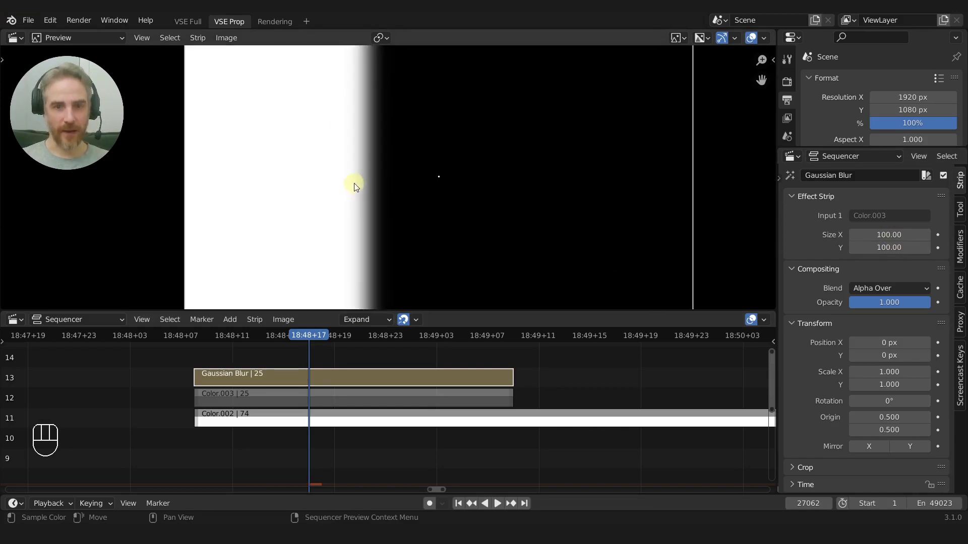
{"action": "scroll", "coordinate": [354, 272], "scroll_direction": "down", "scroll_amount": 2}
{"action": "left_click_drag", "start_coordinate": [304, 340], "coordinate": [224, 330]}
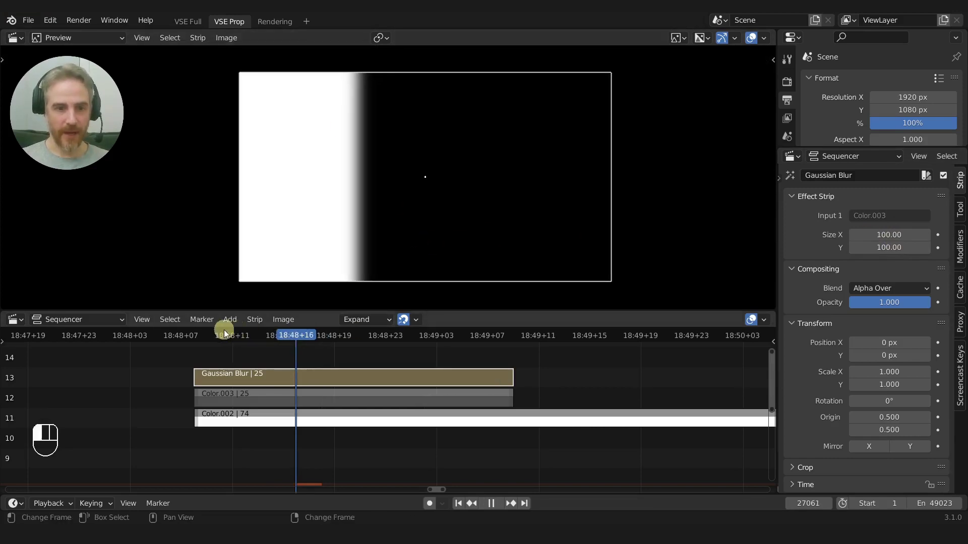
{"action": "key", "text": "space"}
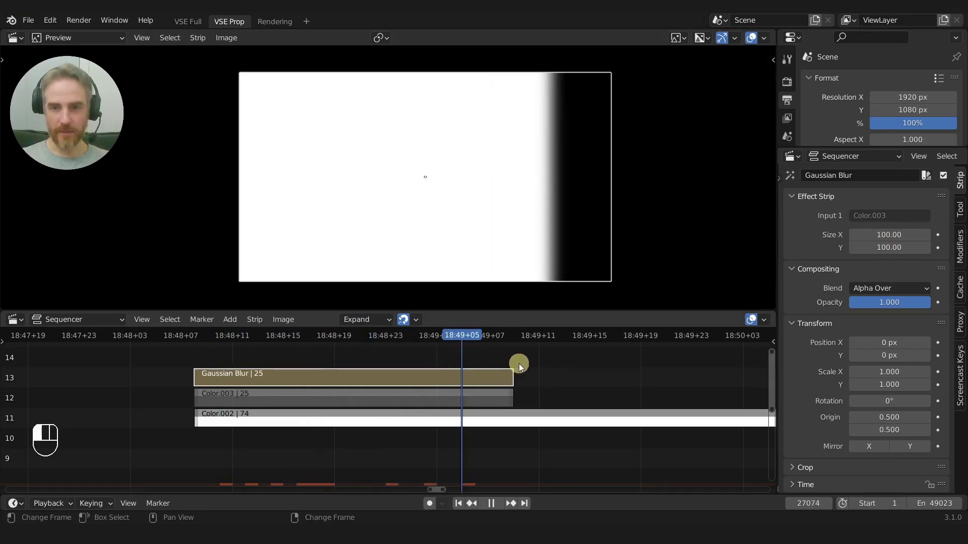
{"action": "key", "text": "space"}
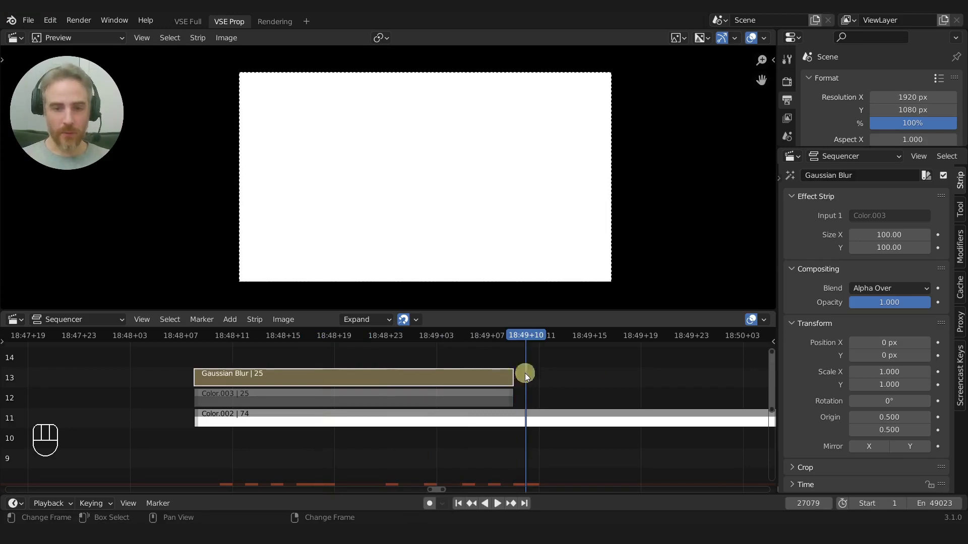
{"action": "middle_click_drag", "start_coordinate": [524, 373], "coordinate": [380, 403], "text": "ctrl"}
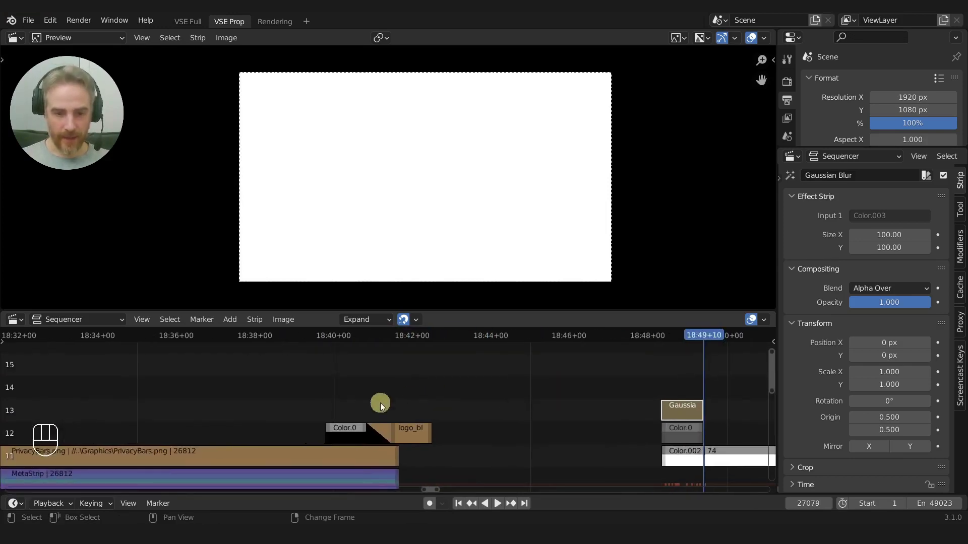
Step: Make the logo Wipe transition a Single wipe, direction In, with 0.445 blur width
{"action": "left_click", "coordinate": [381, 431]}
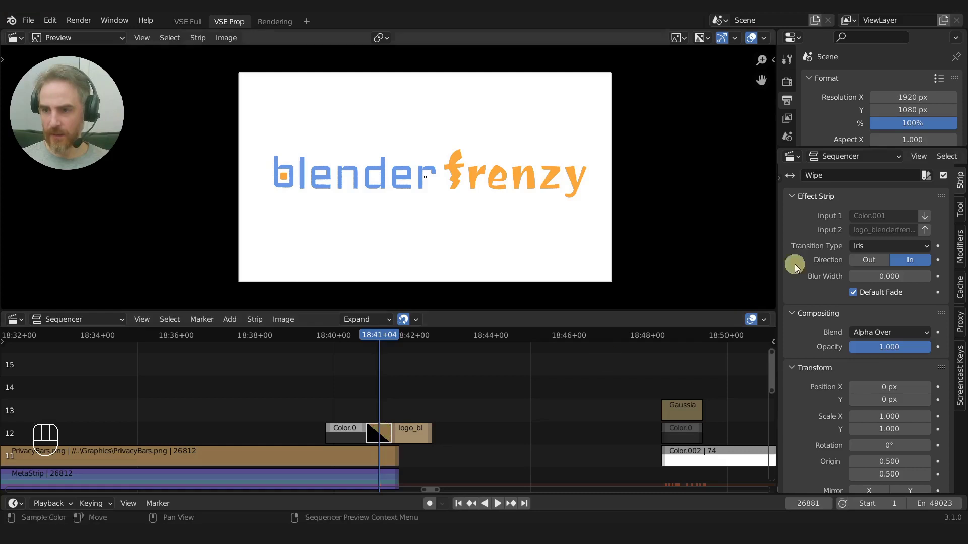
{"action": "left_click", "coordinate": [886, 245]}
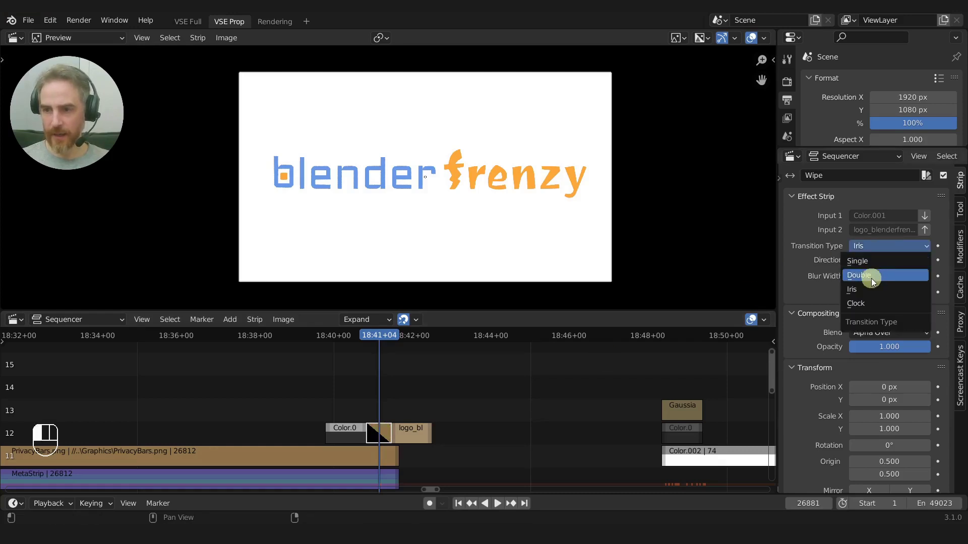
{"action": "left_click", "coordinate": [870, 261]}
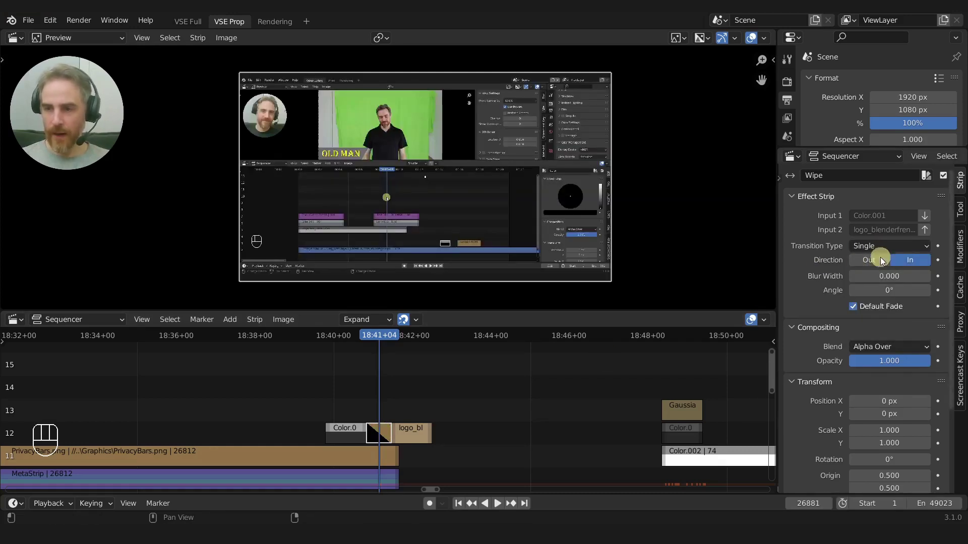
{"action": "left_click", "coordinate": [872, 257]}
{"action": "left_click", "coordinate": [907, 258]}
{"action": "mouse_move", "coordinate": [869, 276]}
{"action": "left_mouse_down"}
{"action": "mouse_move", "coordinate": [918, 276]}
{"action": "mouse_move", "coordinate": [886, 276]}
{"action": "left_mouse_up"}
{"action": "middle_click_drag", "start_coordinate": [720, 347], "coordinate": [528, 358]}
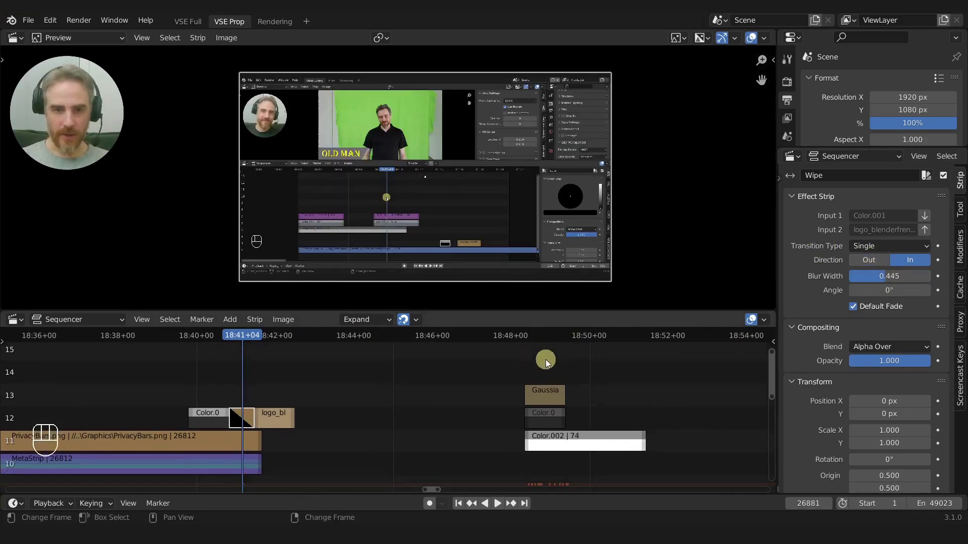
{"action": "left_click", "coordinate": [551, 362]}
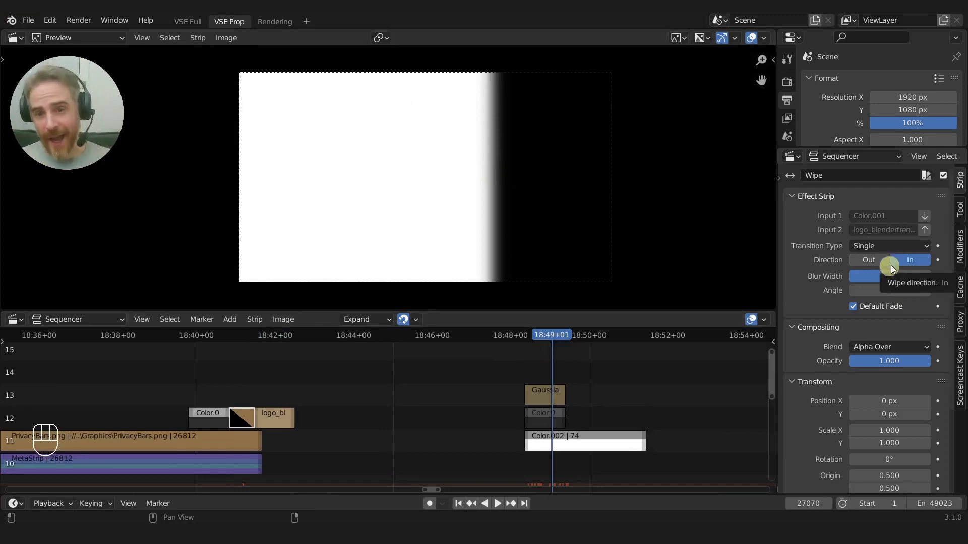
{"action": "scroll", "coordinate": [474, 390], "scroll_direction": "left", "scroll_amount": 5}
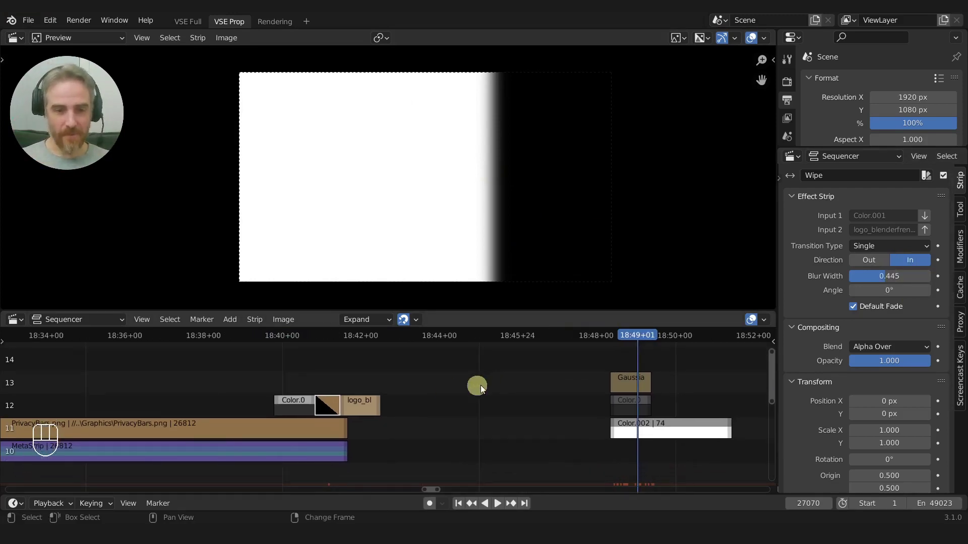
Step: Slide the Color.002 strip two frames earlier
{"action": "middle_click_drag", "start_coordinate": [494, 379], "coordinate": [479, 417], "text": "ctrl"}
{"action": "left_click", "coordinate": [479, 417]}
{"action": "key", "text": "g"}
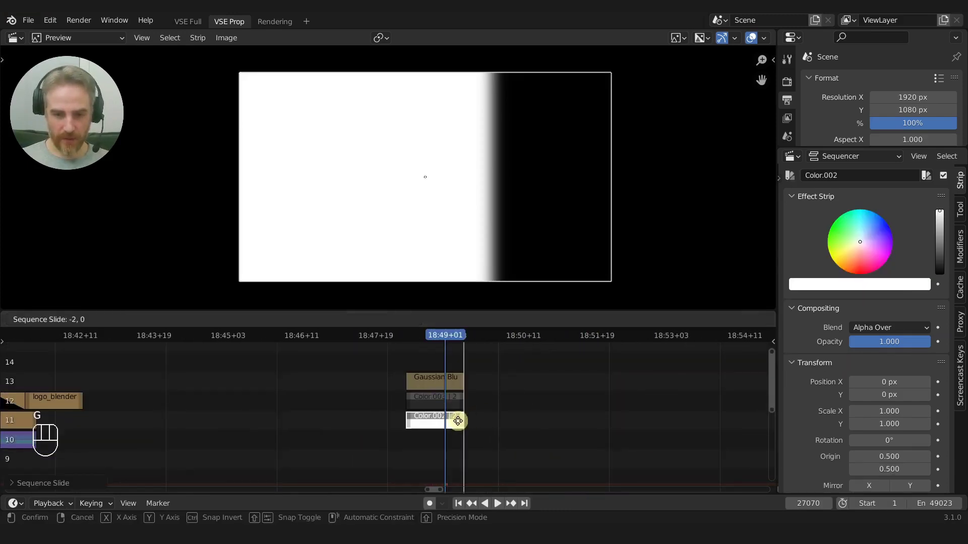
{"action": "left_click", "coordinate": [458, 425]}
Step: Give the Gaussian Blur and both Color strips a 15-frame duration via Copy to Selected
{"action": "middle_click_drag", "start_coordinate": [439, 385], "coordinate": [505, 395], "text": "ctrl"}
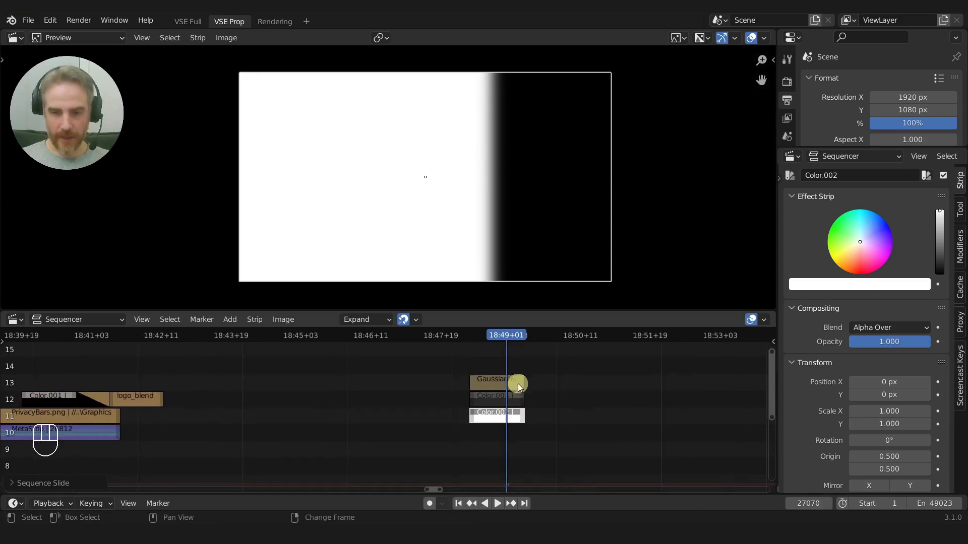
{"action": "left_click_drag", "start_coordinate": [479, 355], "coordinate": [534, 458]}
{"action": "scroll", "coordinate": [454, 425], "scroll_direction": "down", "scroll_amount": 5, "text": "ctrl"}
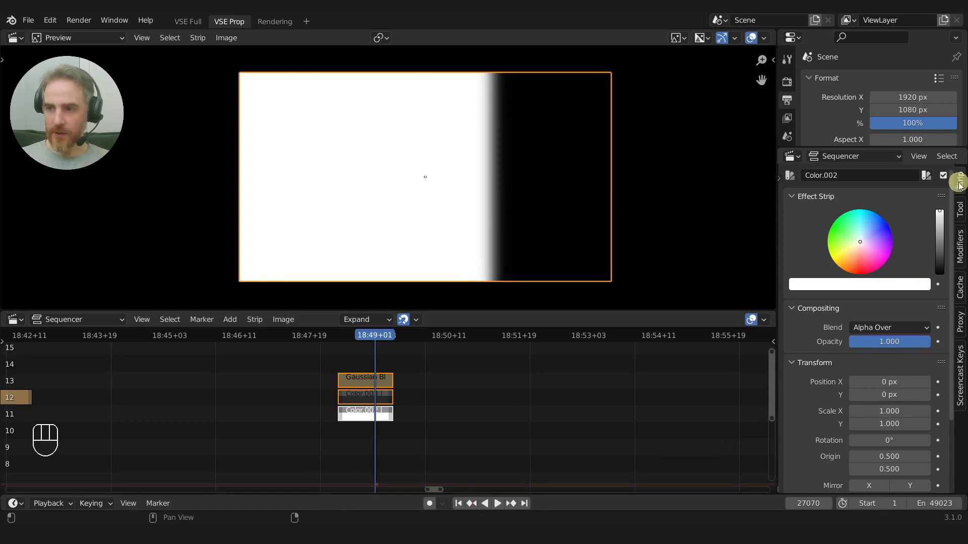
{"action": "scroll", "coordinate": [902, 318], "scroll_direction": "down", "scroll_amount": 5}
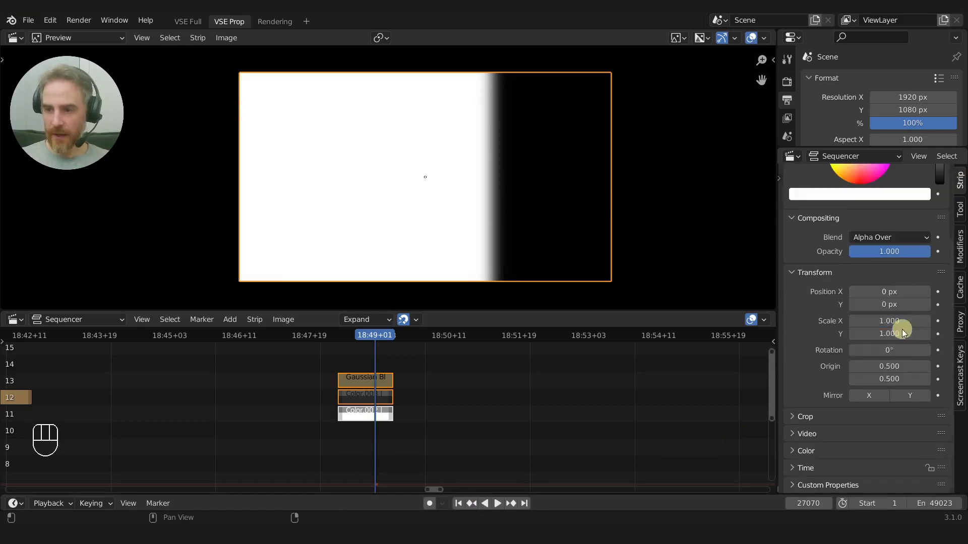
{"action": "left_click", "coordinate": [806, 468]}
{"action": "scroll", "coordinate": [811, 461], "scroll_direction": "down", "scroll_amount": 5}
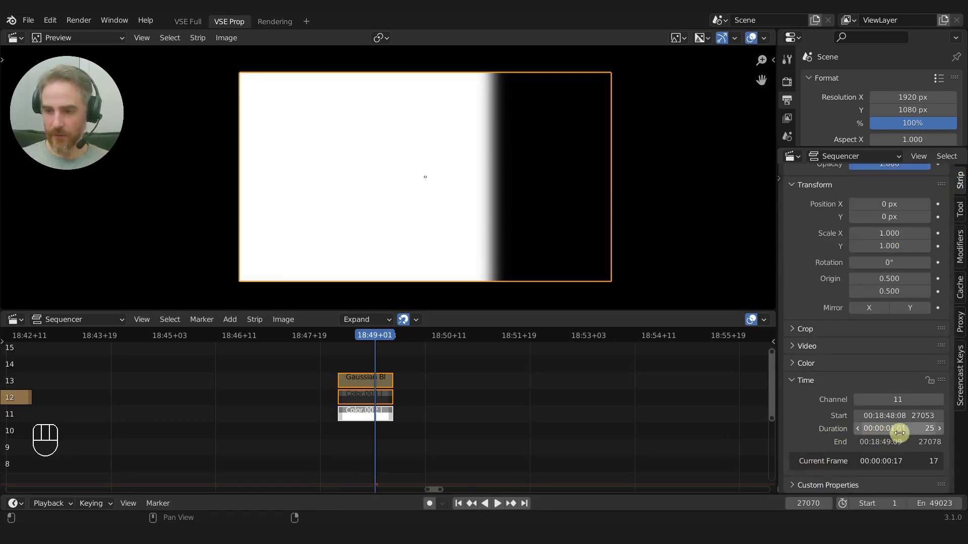
{"action": "left_click", "coordinate": [925, 433]}
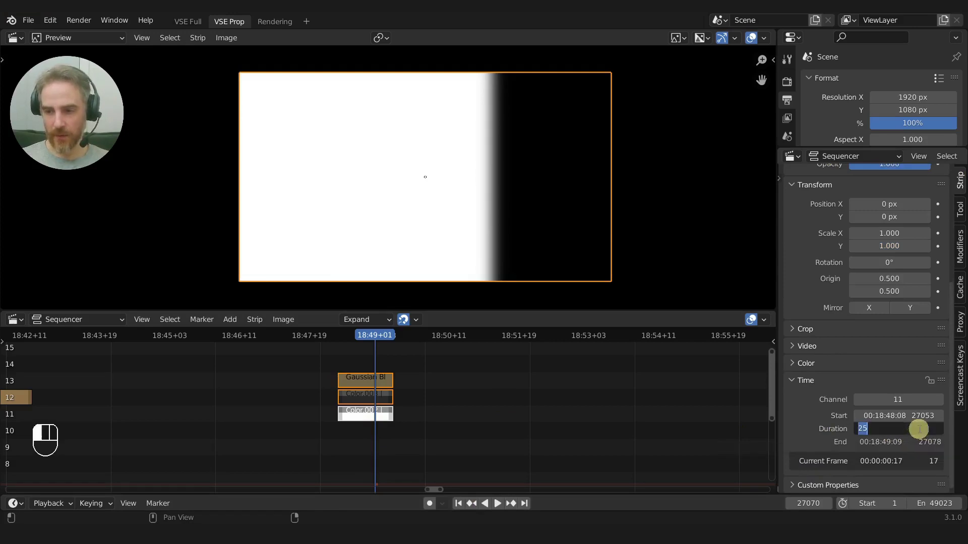
{"action": "type", "text": "15"}
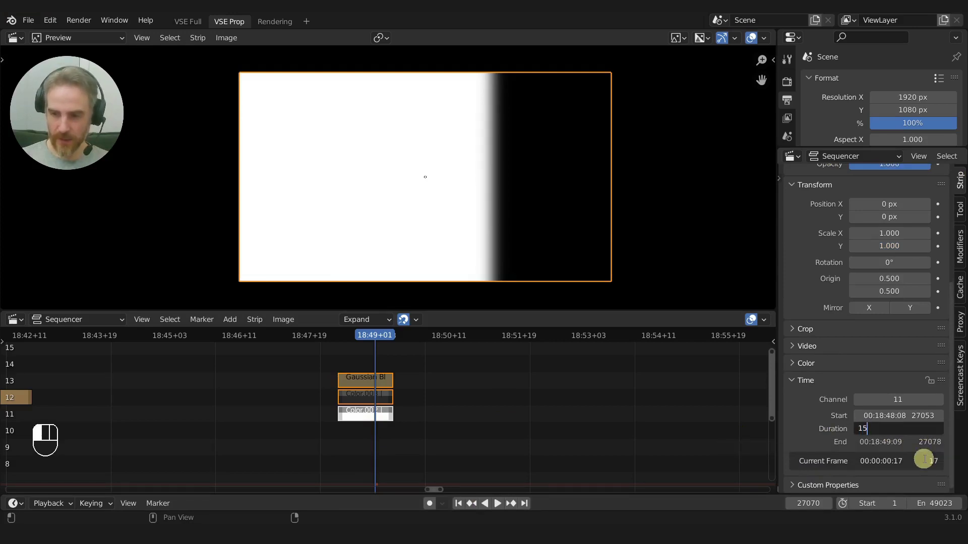
{"action": "key", "text": "Return"}
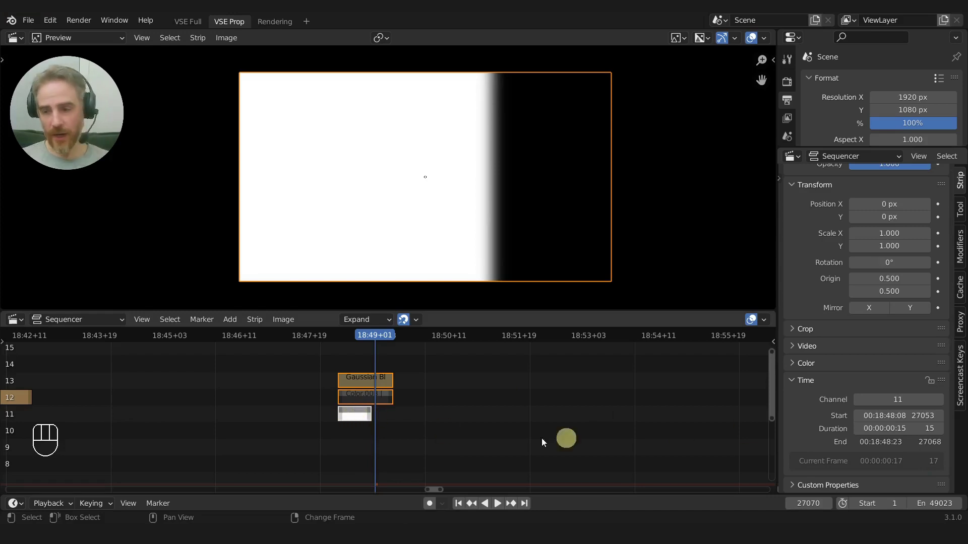
{"action": "right_click", "coordinate": [905, 429]}
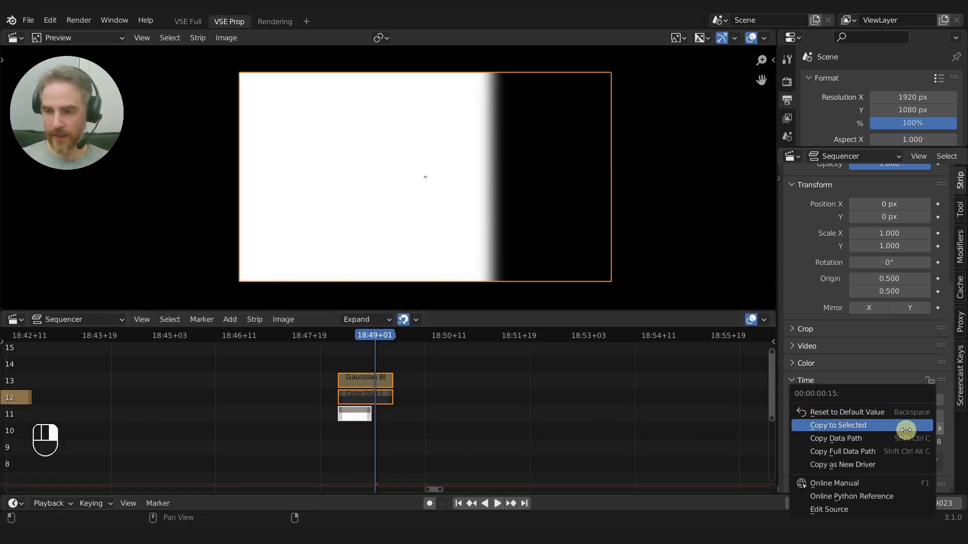
{"action": "left_click", "coordinate": [906, 426]}
{"action": "scroll", "coordinate": [479, 395], "scroll_direction": "up", "scroll_amount": 5, "text": "ctrl"}
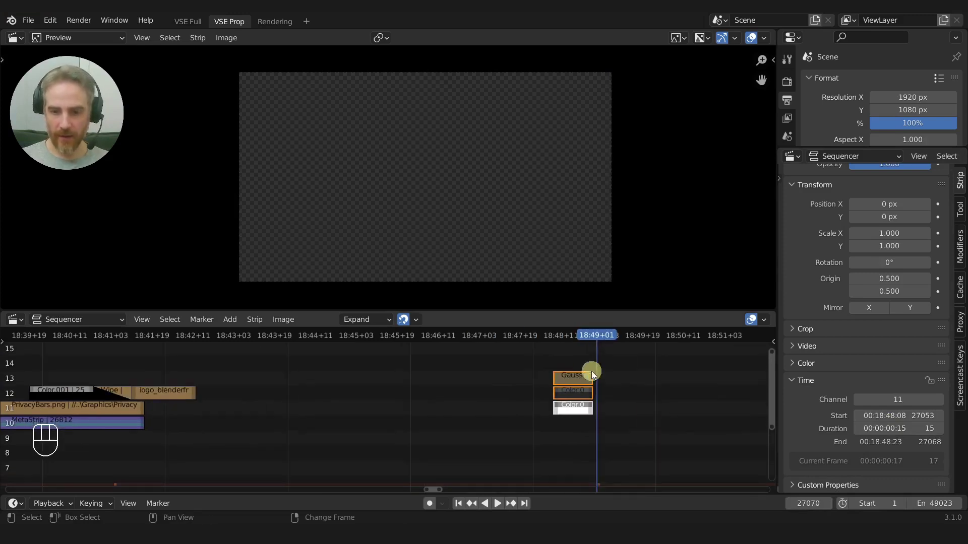
Step: Group the three mask strips into a meta strip and move it to channel 14
{"action": "scroll", "coordinate": [574, 360], "scroll_direction": "up", "scroll_amount": 9, "text": "alt"}
{"action": "scroll", "coordinate": [528, 443], "scroll_direction": "up", "scroll_amount": 5, "text": "ctrl"}
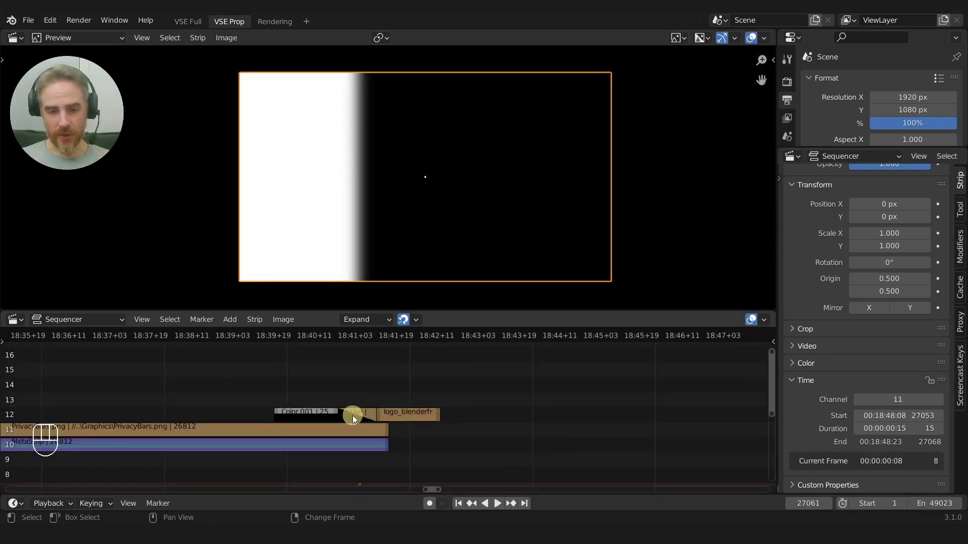
{"action": "scroll", "coordinate": [443, 416], "scroll_direction": "down", "scroll_amount": 8, "text": "ctrl"}
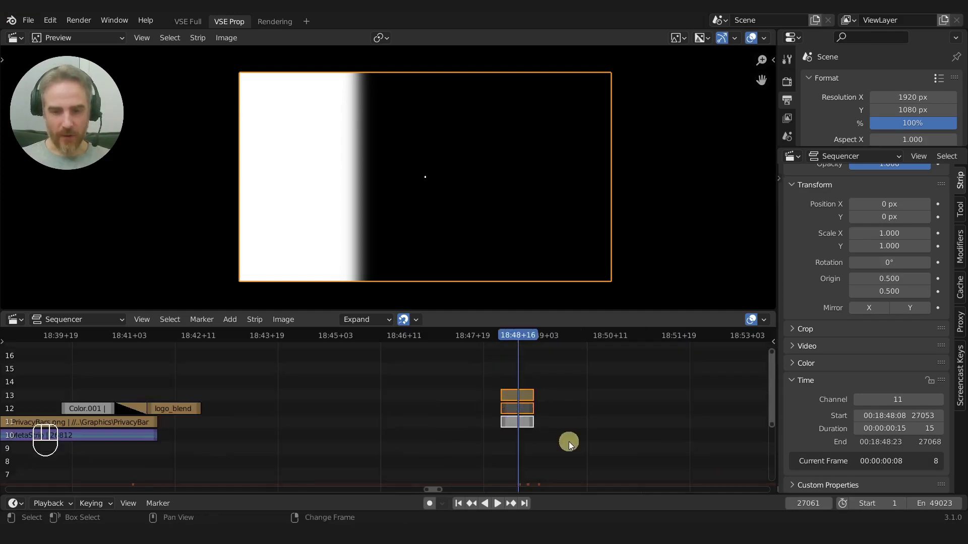
{"action": "key", "text": "ctrl"}
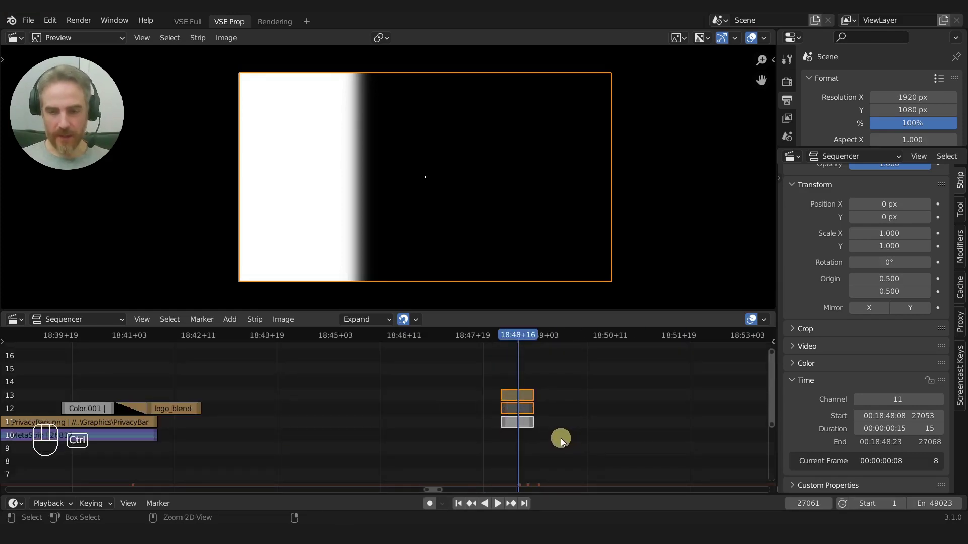
{"action": "key", "text": "ctrl+g"}
{"action": "key", "text": "g"}
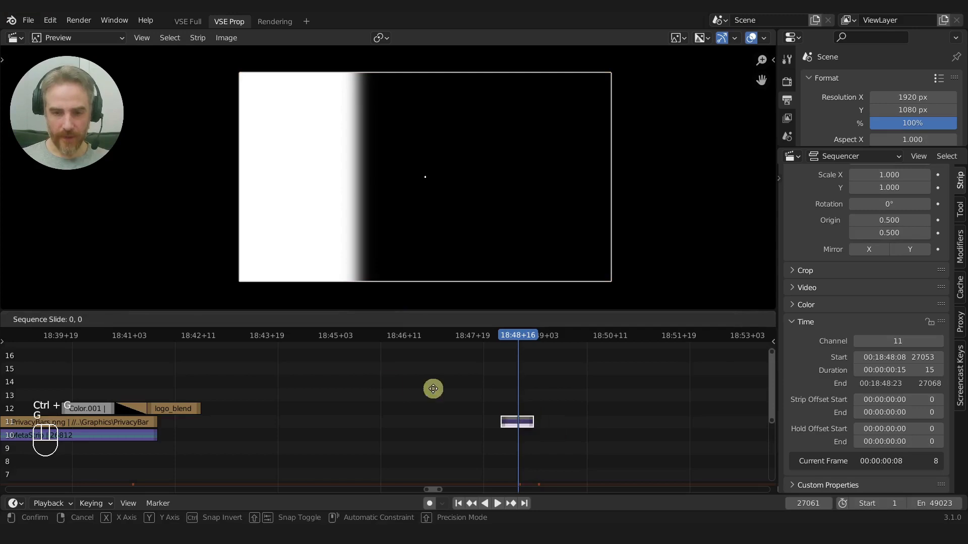
{"action": "left_click", "coordinate": [150, 387]}
{"action": "key", "text": "KP_Decimal"}
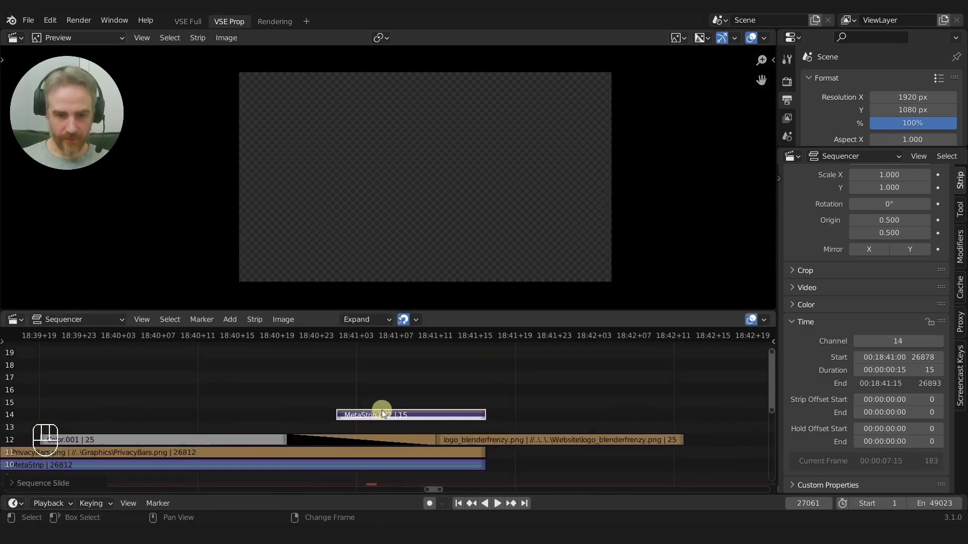
Step: Delete the Wipe transition strip and move Color.001 earlier in time
{"action": "left_click", "coordinate": [293, 440]}
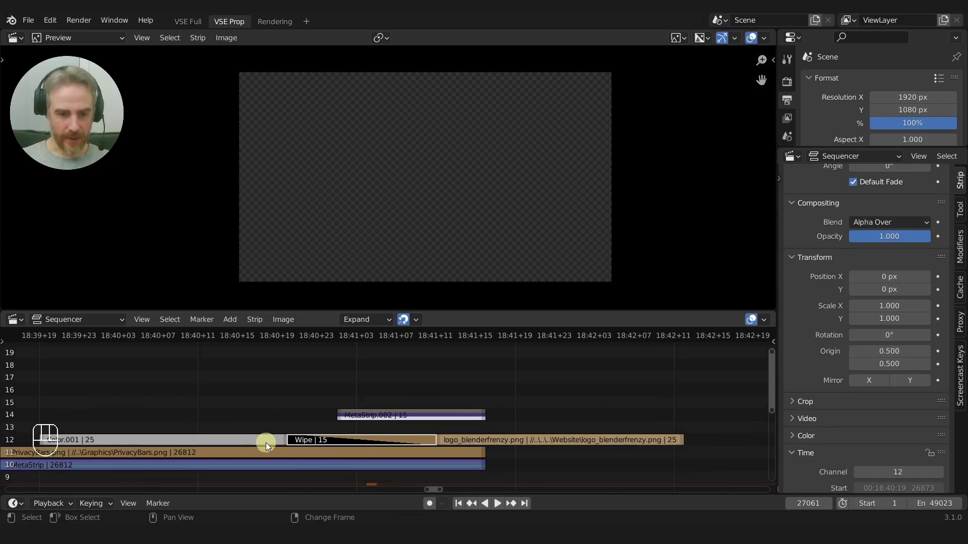
{"action": "key", "text": "c"}
{"action": "key", "text": "x"}
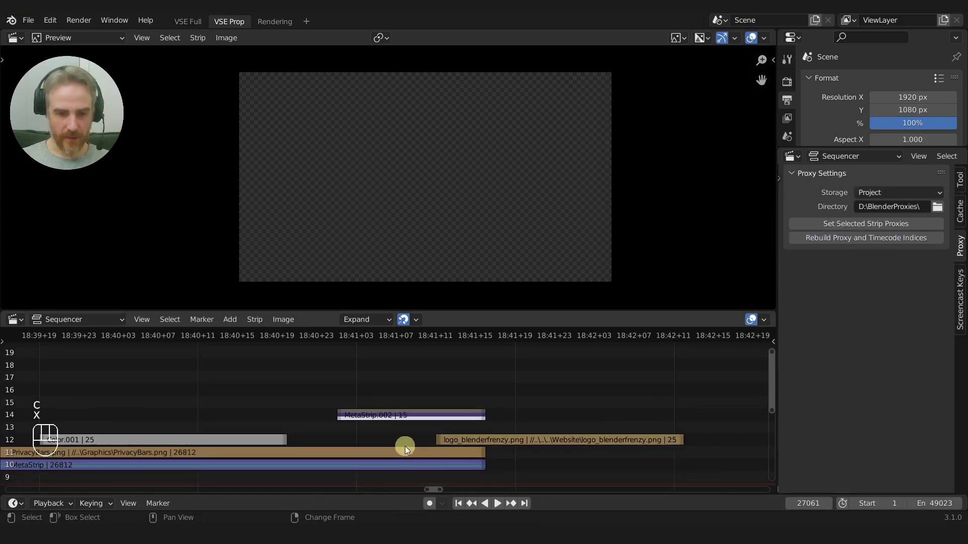
{"action": "left_click", "coordinate": [265, 437]}
{"action": "key", "text": "KP_Decimal"}
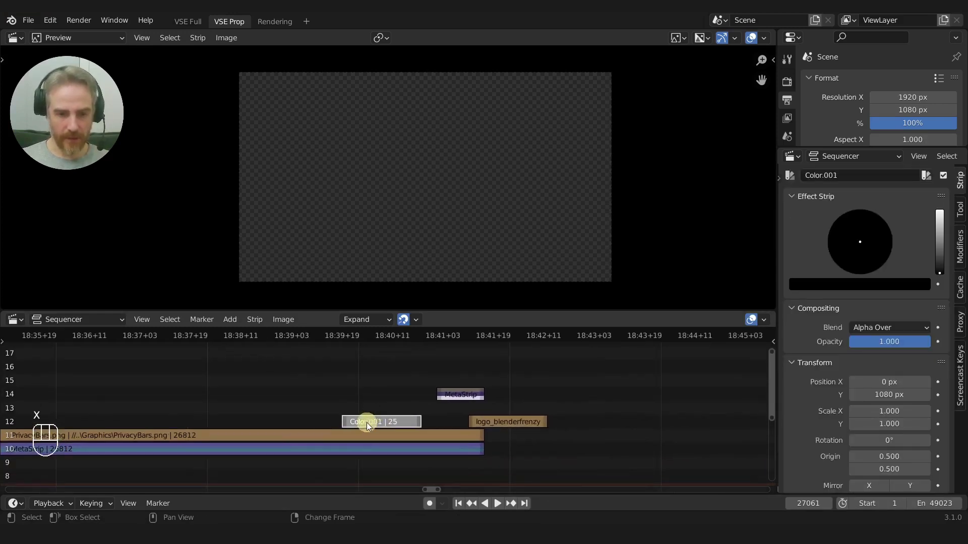
{"action": "key", "text": "g"}
{"action": "left_click", "coordinate": [142, 419]}
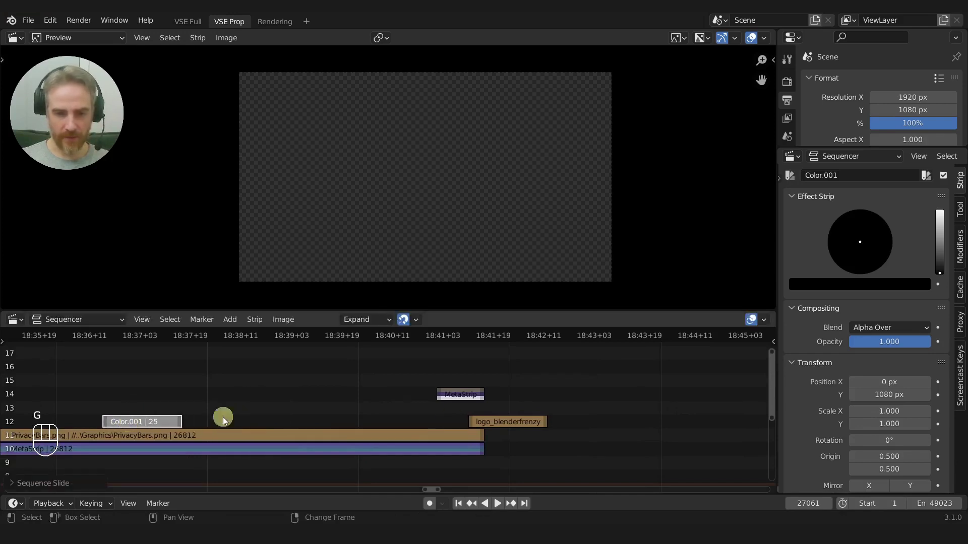
Step: Move the meta strip down to channel 13
{"action": "left_click", "coordinate": [459, 403]}
{"action": "key", "text": "g"}
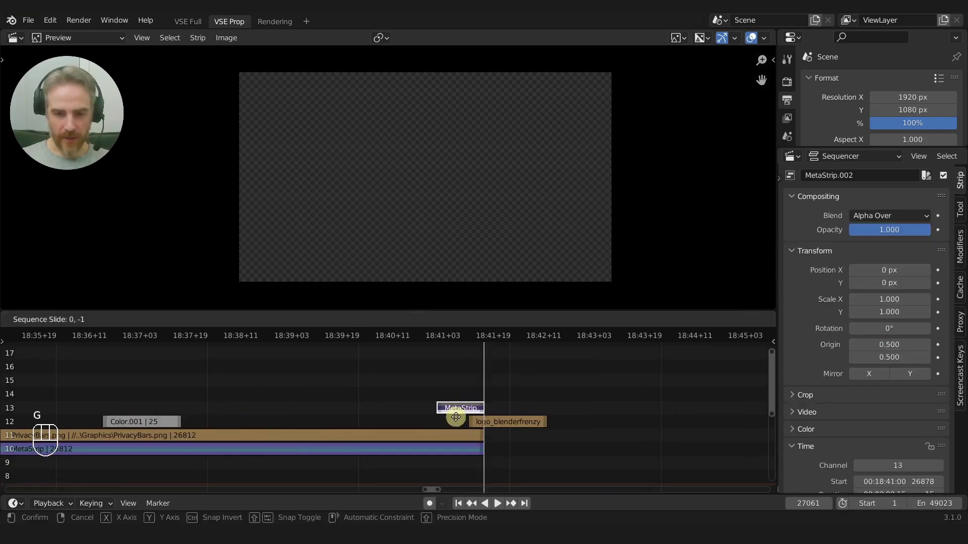
{"action": "left_click", "coordinate": [446, 409]}
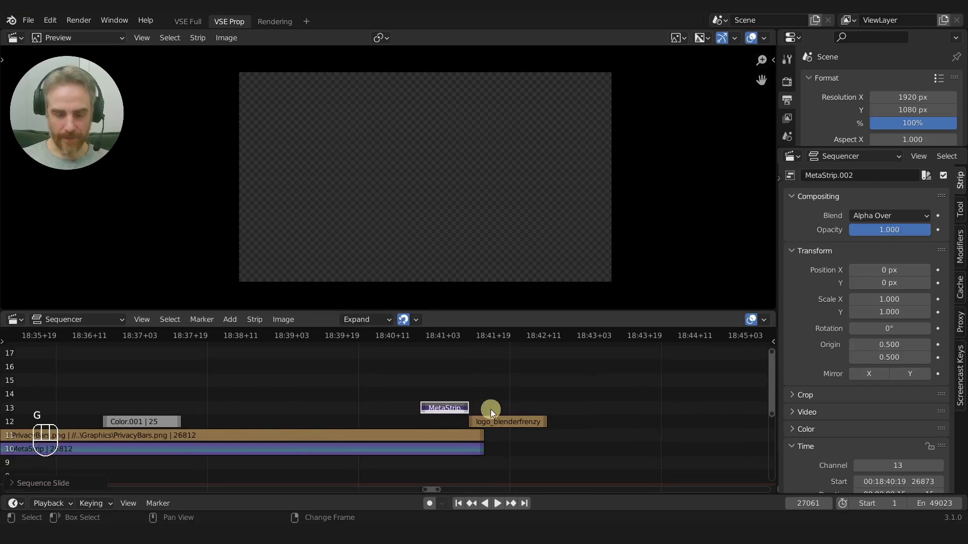
{"action": "scroll", "coordinate": [474, 406], "scroll_direction": "up", "scroll_amount": 2}
Step: Slide the logo strip to start at frame 26873 and preview frame 26880
{"action": "left_click", "coordinate": [432, 428]}
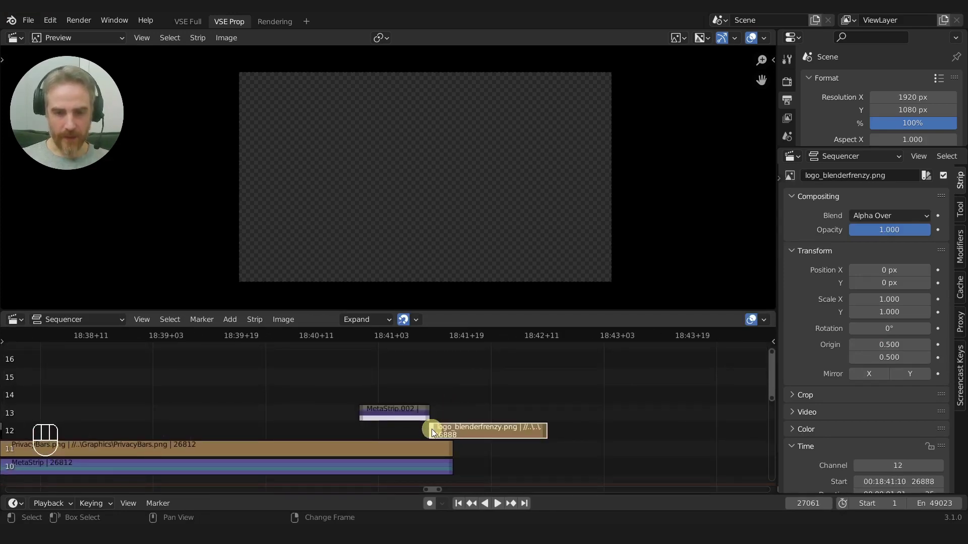
{"action": "key", "text": "g"}
{"action": "left_click", "coordinate": [362, 435]}
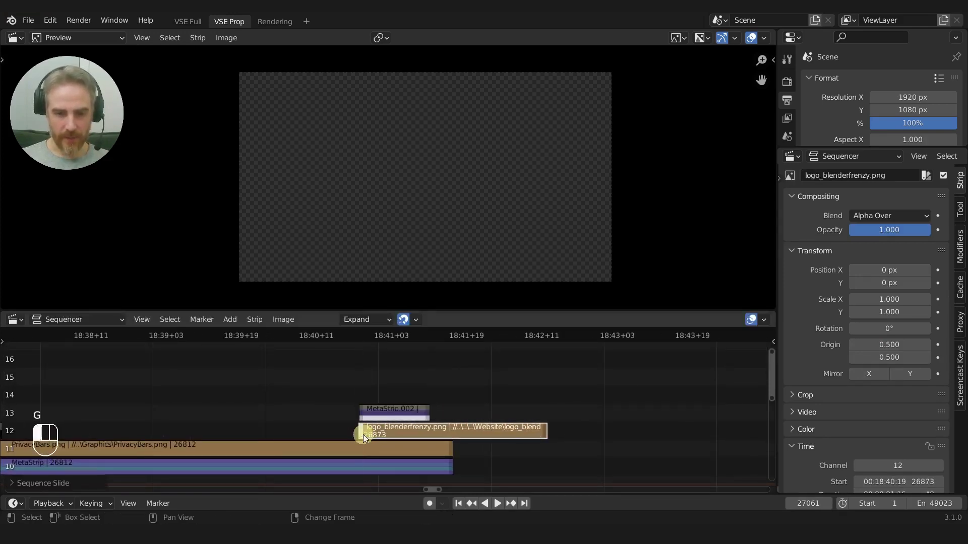
{"action": "left_click", "coordinate": [392, 431]}
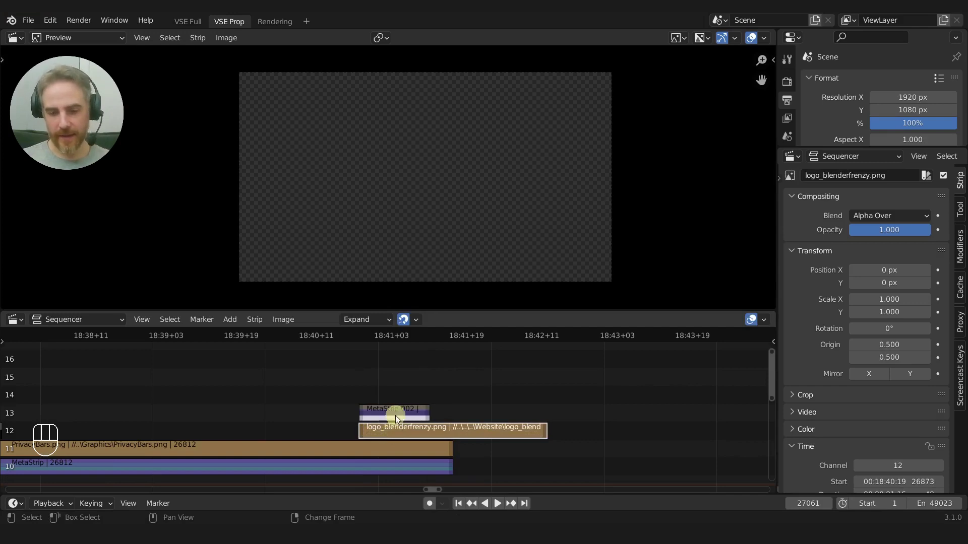
{"action": "left_click", "coordinate": [395, 414]}
{"action": "right_click", "coordinate": [392, 386]}
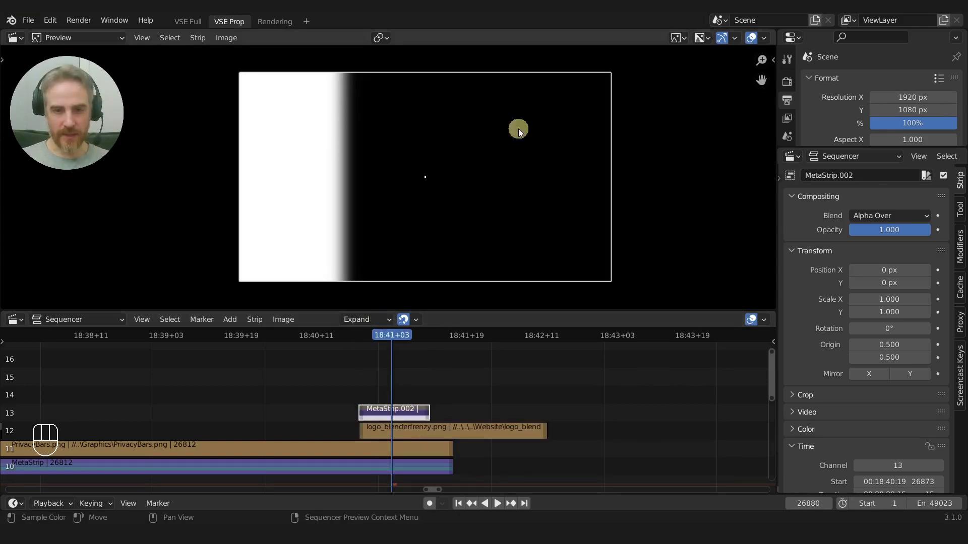
Step: Rename the meta strip to 'Mask_Wipe'
{"action": "left_click", "coordinate": [842, 175]}
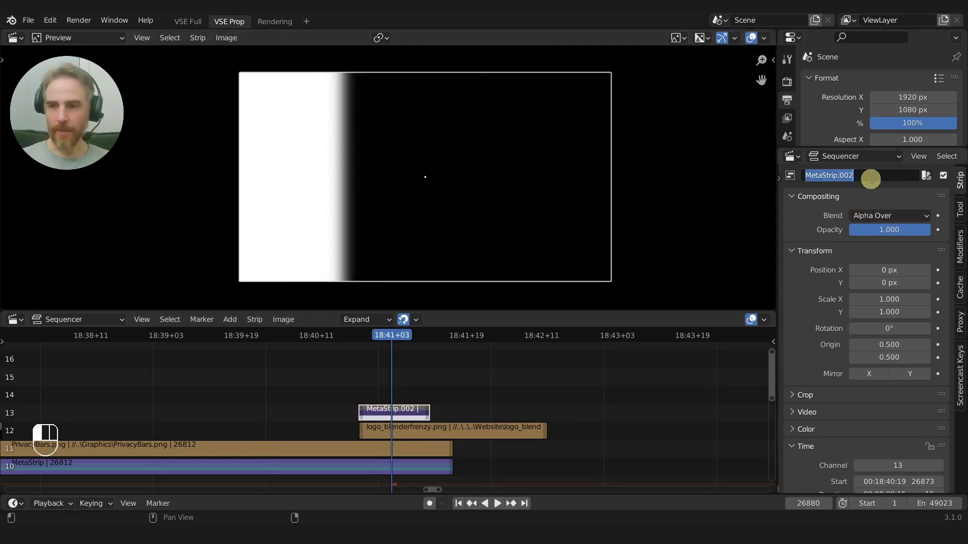
{"action": "type", "text": "Mask_Wipe"}
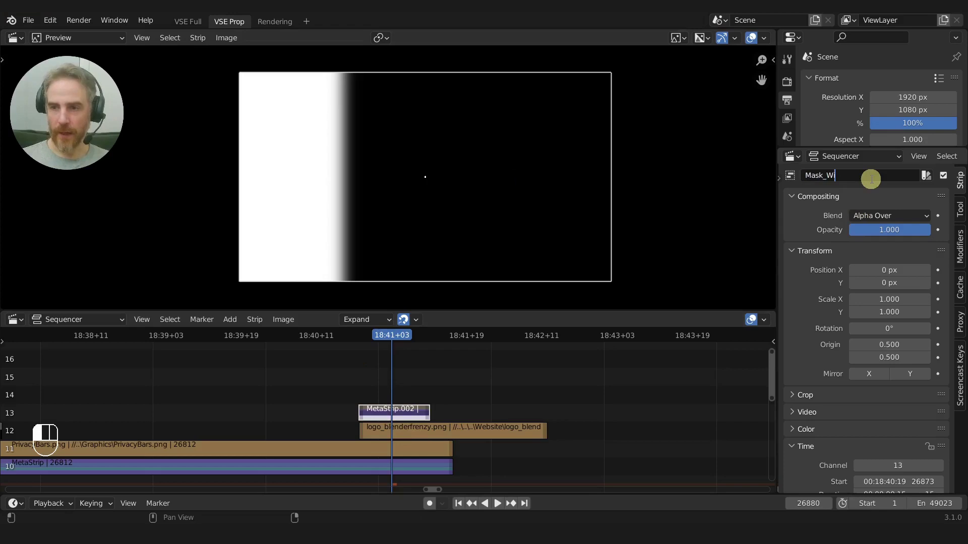
{"action": "key", "text": "Return"}
Step: Add a Mask modifier to the logo strip using Mask_Wipe as the mask
{"action": "left_click", "coordinate": [385, 432]}
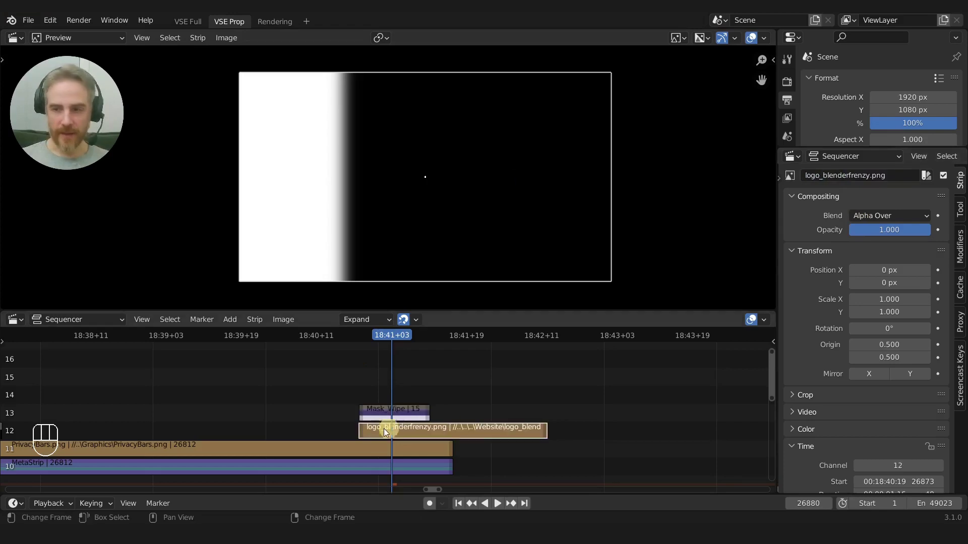
{"action": "left_click", "coordinate": [959, 248]}
{"action": "left_click", "coordinate": [855, 216]}
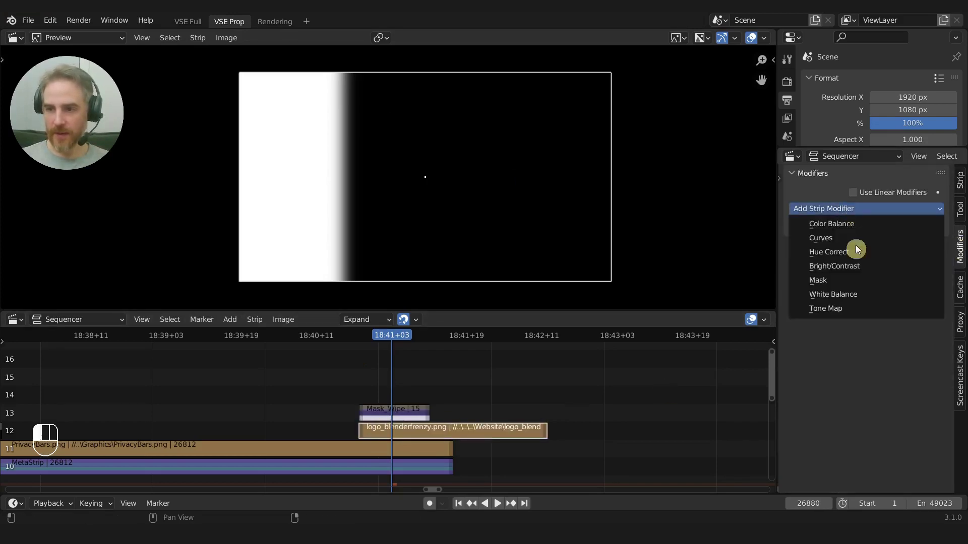
{"action": "left_click", "coordinate": [843, 281]}
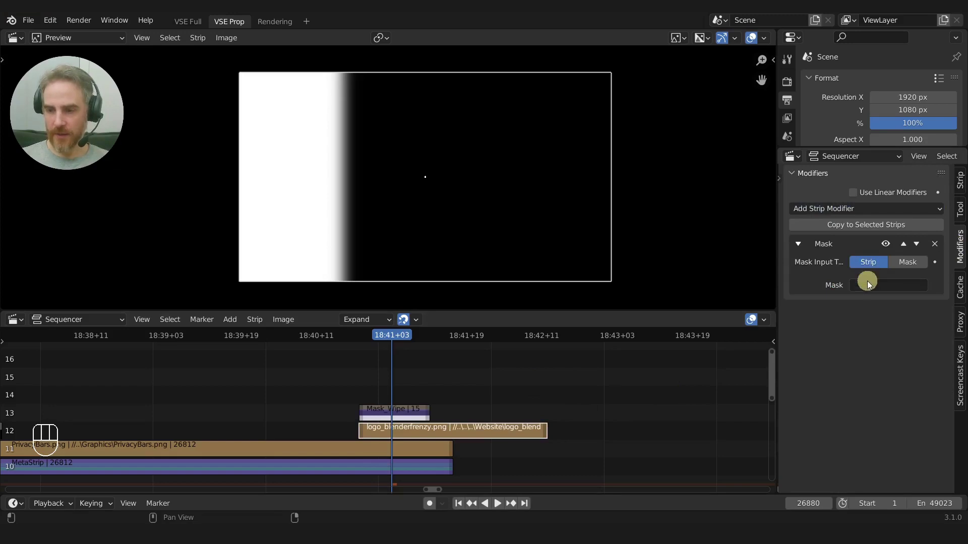
{"action": "left_click", "coordinate": [867, 281]}
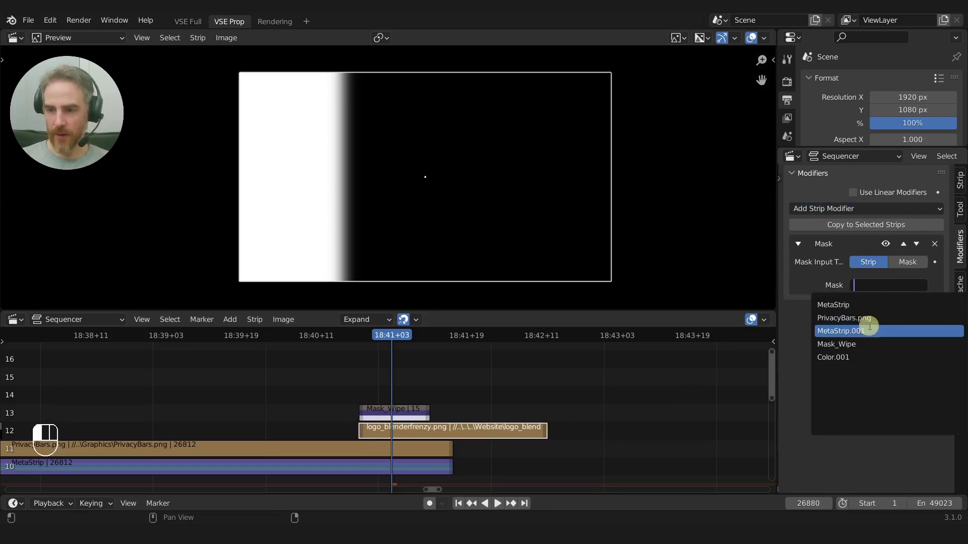
{"action": "left_click", "coordinate": [868, 344]}
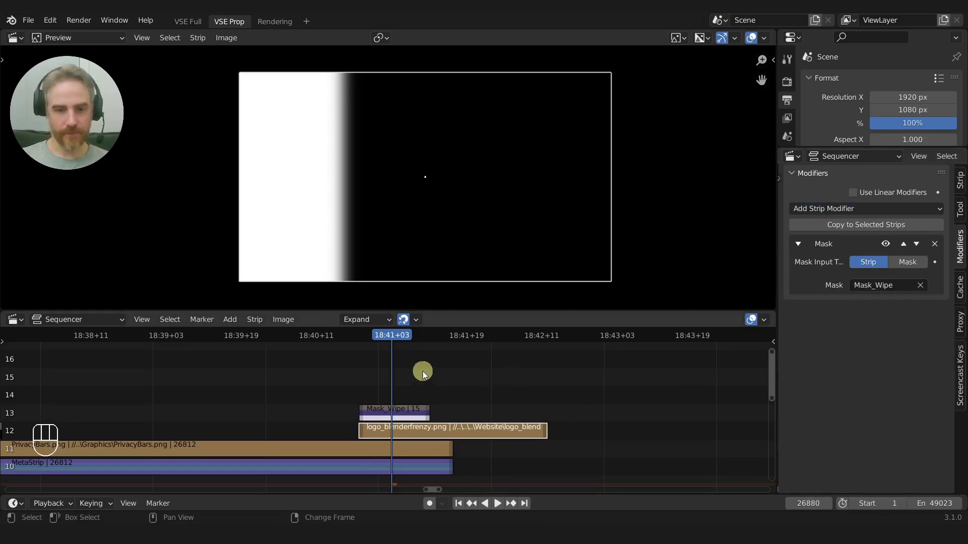
Step: Mute Mask_Wipe, review the logo wipe frame by frame, and add a timeline below
{"action": "left_click", "coordinate": [398, 414]}
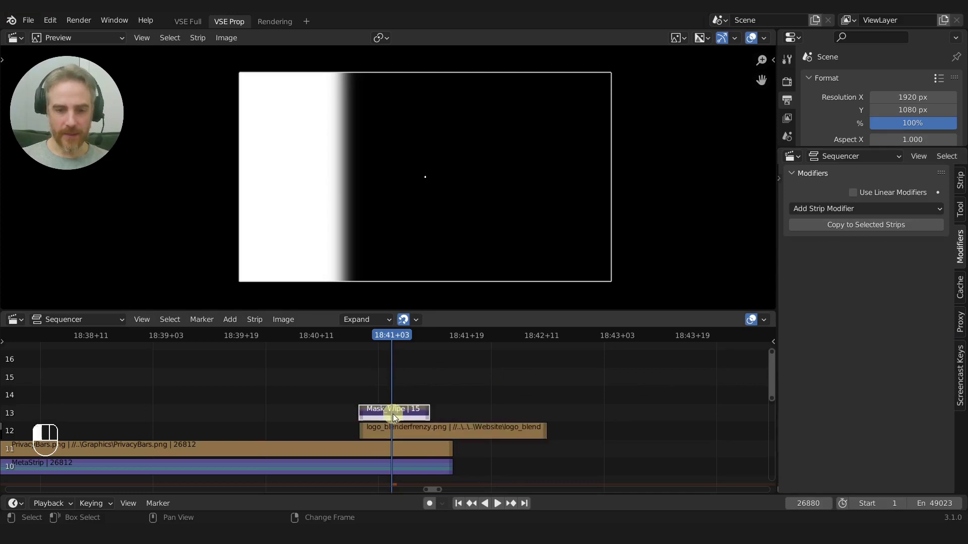
{"action": "key", "text": "h"}
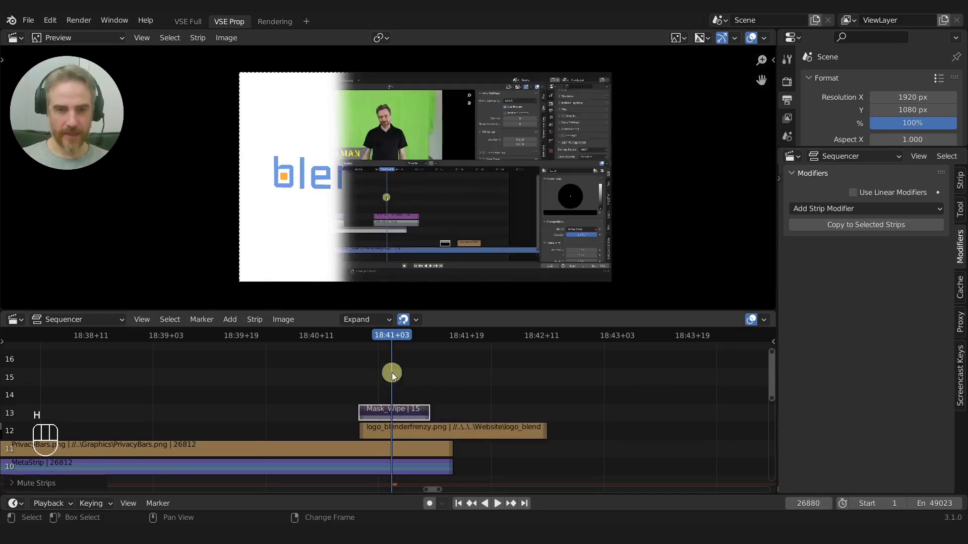
{"action": "left_click", "coordinate": [367, 336]}
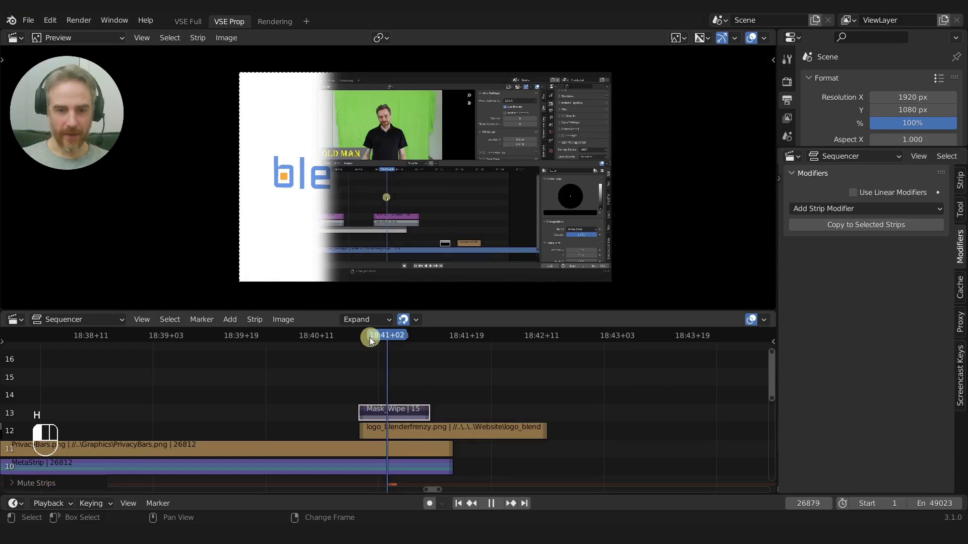
{"action": "key", "text": "space"}
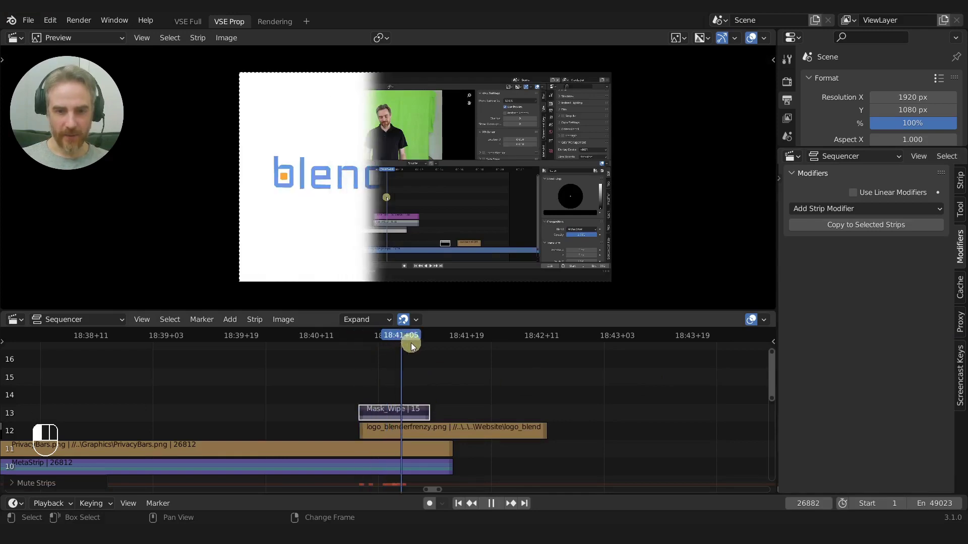
{"action": "key", "text": "space"}
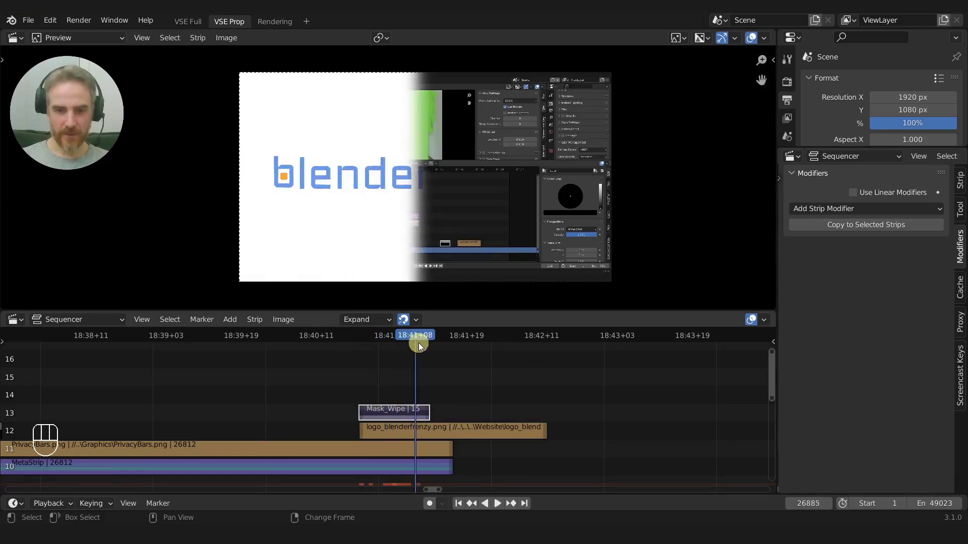
{"action": "key", "text": "Right"}
{"action": "key", "text": "Right"}
{"action": "key", "text": "Right"}
{"action": "key", "text": "Right"}
{"action": "key", "text": "Right"}
{"action": "key", "text": "Right"}
{"action": "key", "text": "Right"}
{"action": "key", "text": "Right"}
{"action": "key", "text": "Right"}
{"action": "key", "text": "Right"}
{"action": "key", "text": "Right"}
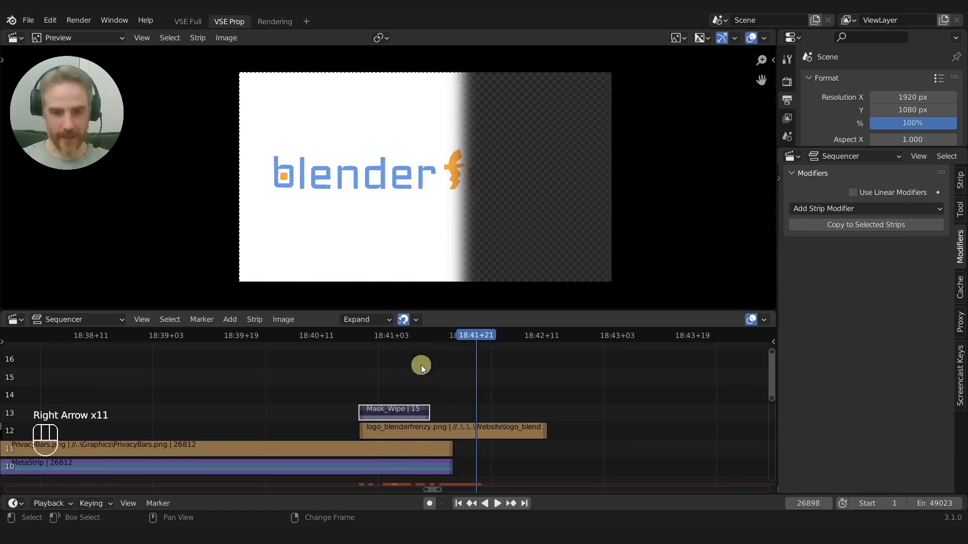
{"action": "left_click_drag", "start_coordinate": [403, 363], "coordinate": [424, 370]}
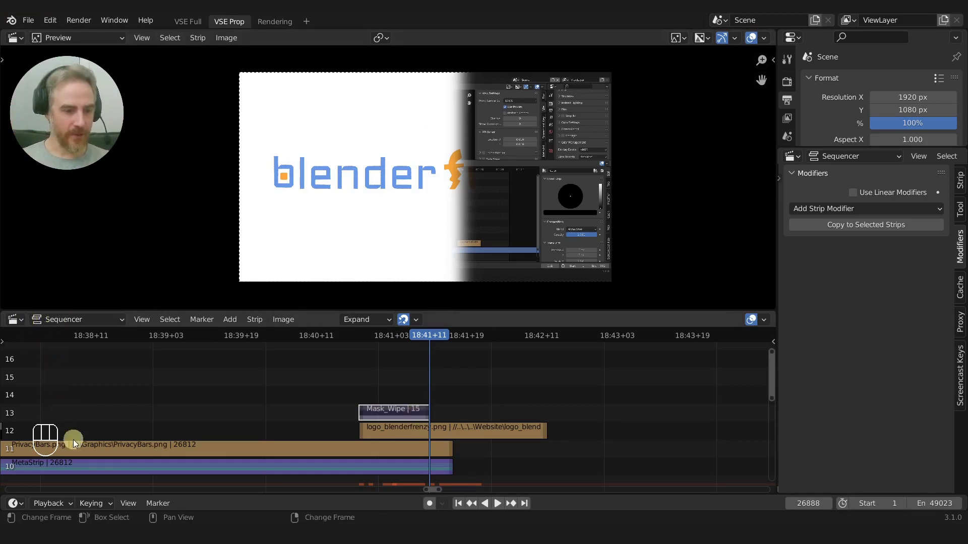
{"action": "left_click_drag", "start_coordinate": [205, 495], "coordinate": [216, 438]}
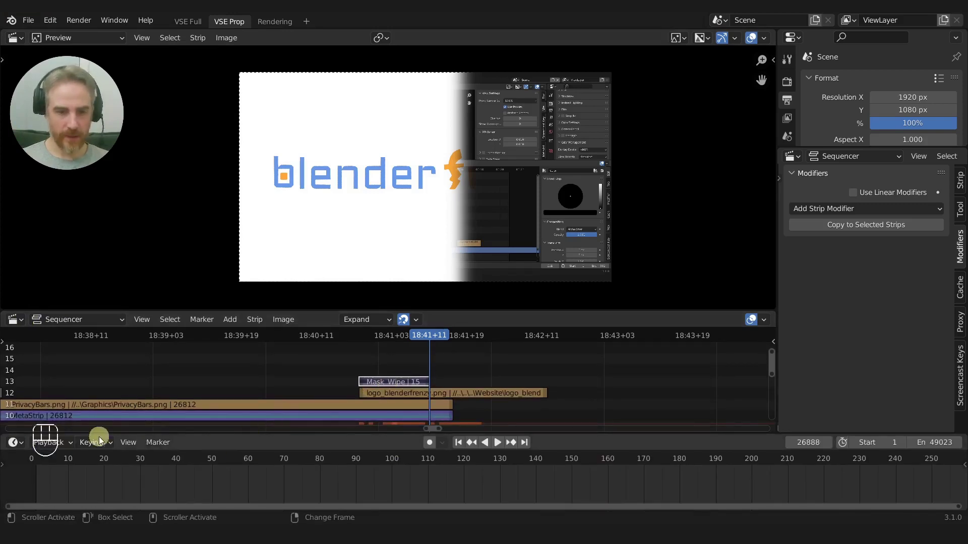
Step: Turn the bottom area into a Dope Sheet showing the Mask_Wipe keyframes
{"action": "left_click", "coordinate": [17, 442]}
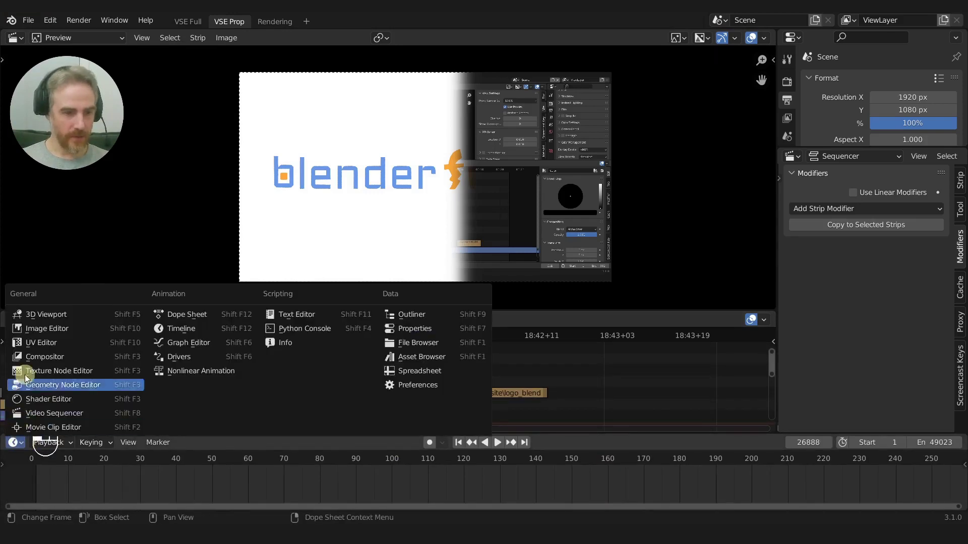
{"action": "left_click", "coordinate": [180, 317]}
{"action": "key", "text": "KP_0"}
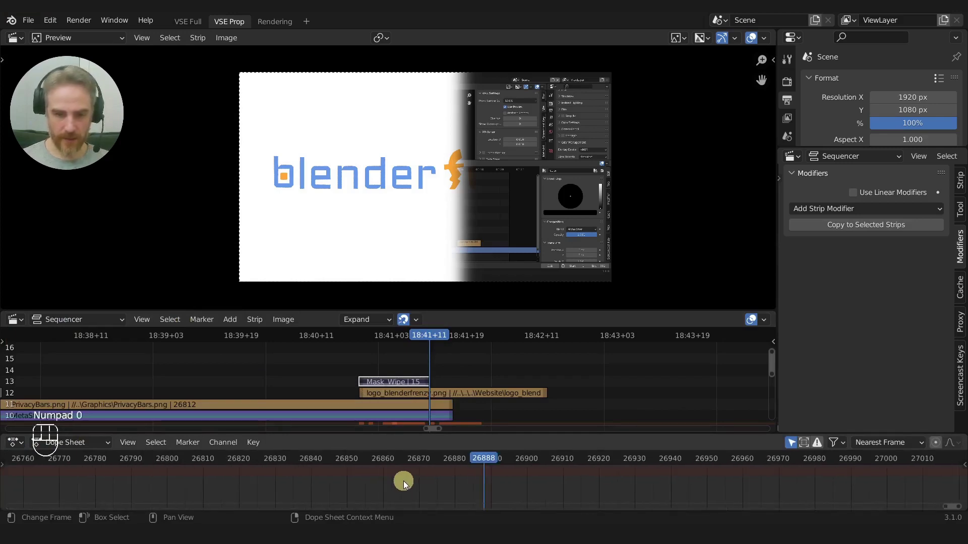
{"action": "middle_click_drag", "start_coordinate": [515, 486], "coordinate": [531, 456]}
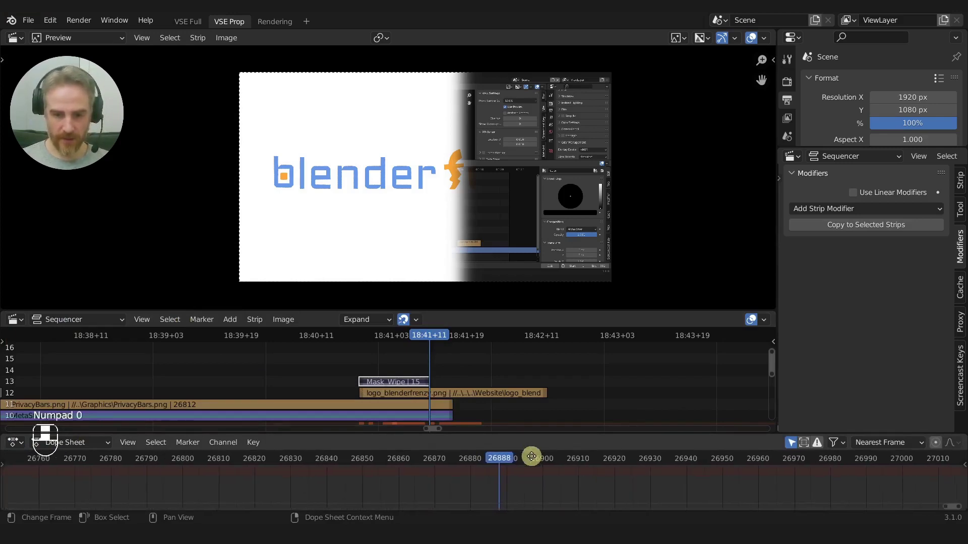
{"action": "left_click", "coordinate": [792, 443]}
{"action": "left_click", "coordinate": [408, 382]}
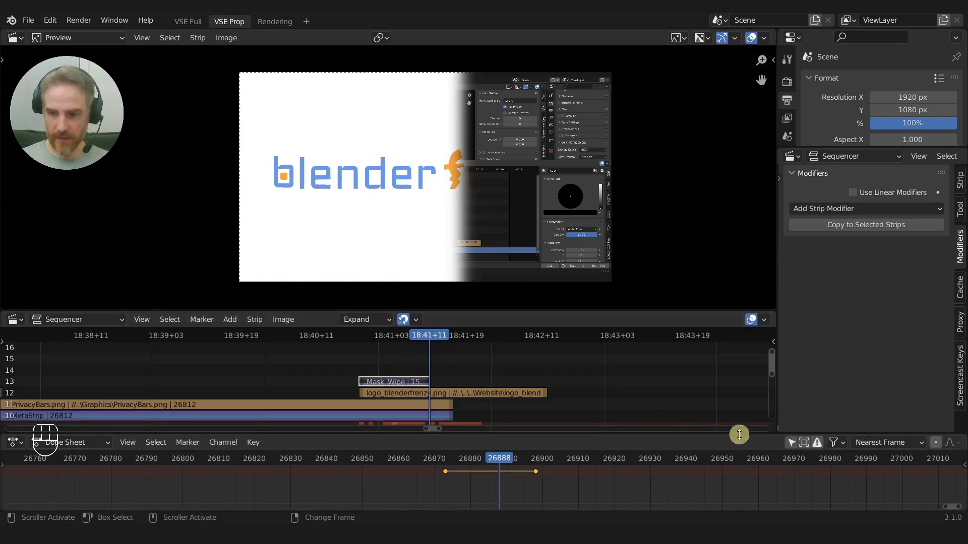
{"action": "left_click", "coordinate": [791, 443]}
{"action": "left_click", "coordinate": [790, 443]}
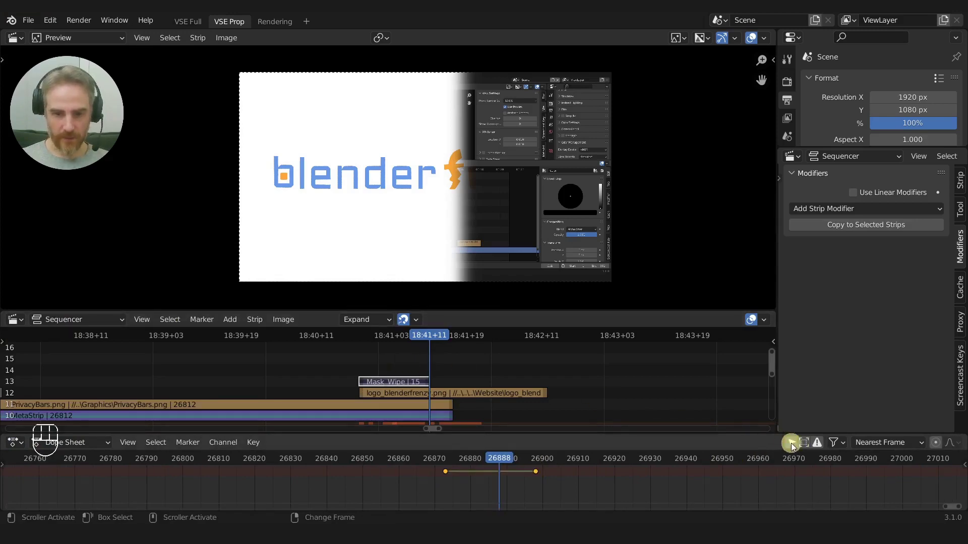
Step: Enter the Mask_Wipe meta strip, clear its selection, and exit again
{"action": "left_click", "coordinate": [417, 382]}
{"action": "key", "text": "Tab"}
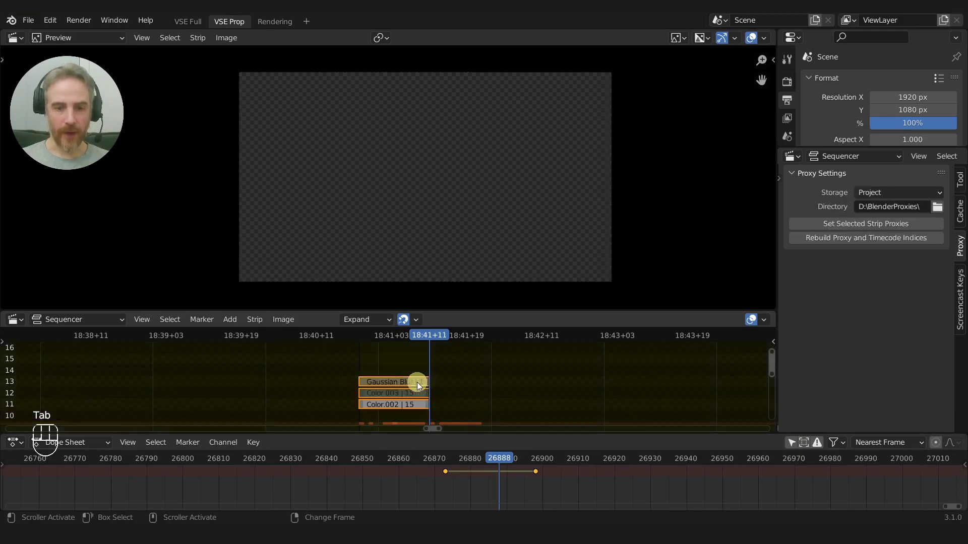
{"action": "left_click", "coordinate": [403, 411]}
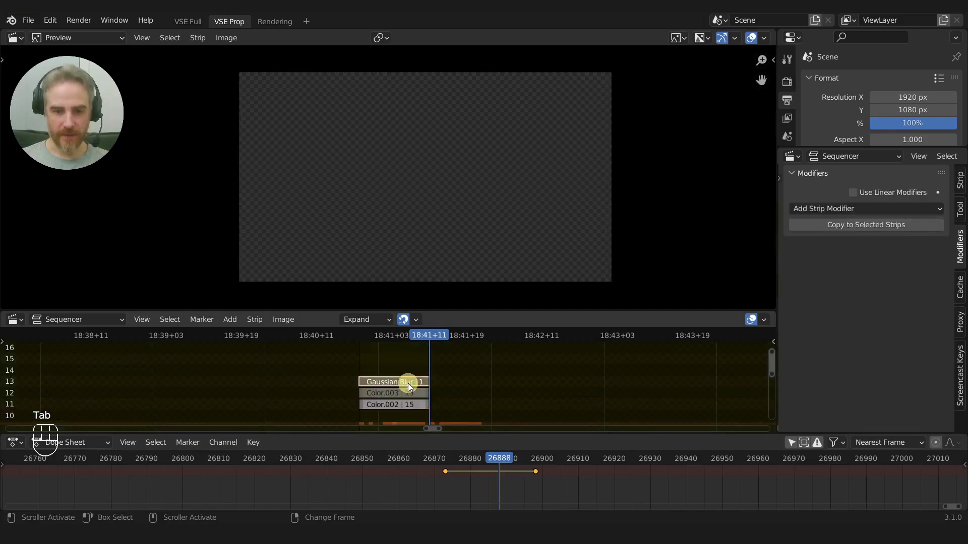
{"action": "key", "text": "Tab"}
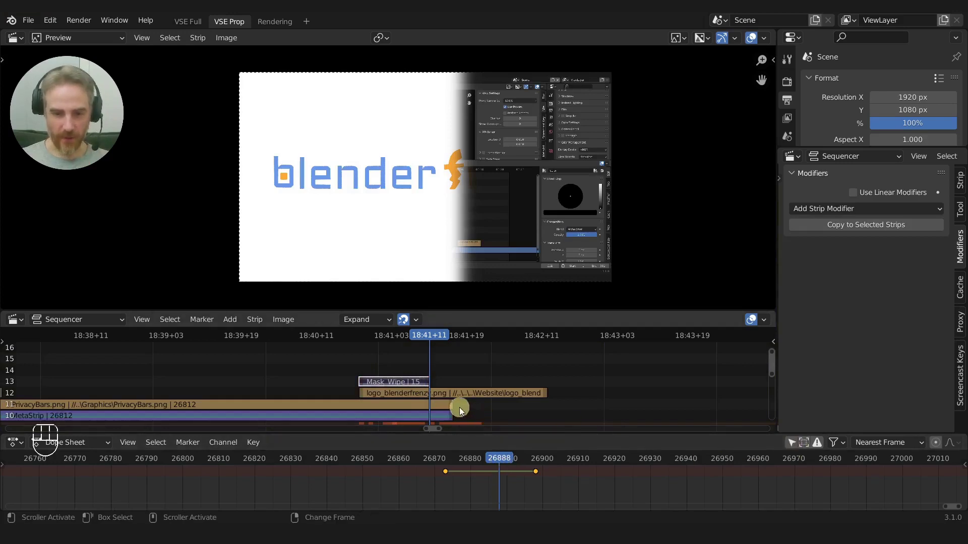
{"action": "scroll", "coordinate": [417, 391], "scroll_direction": "up", "scroll_amount": 10}
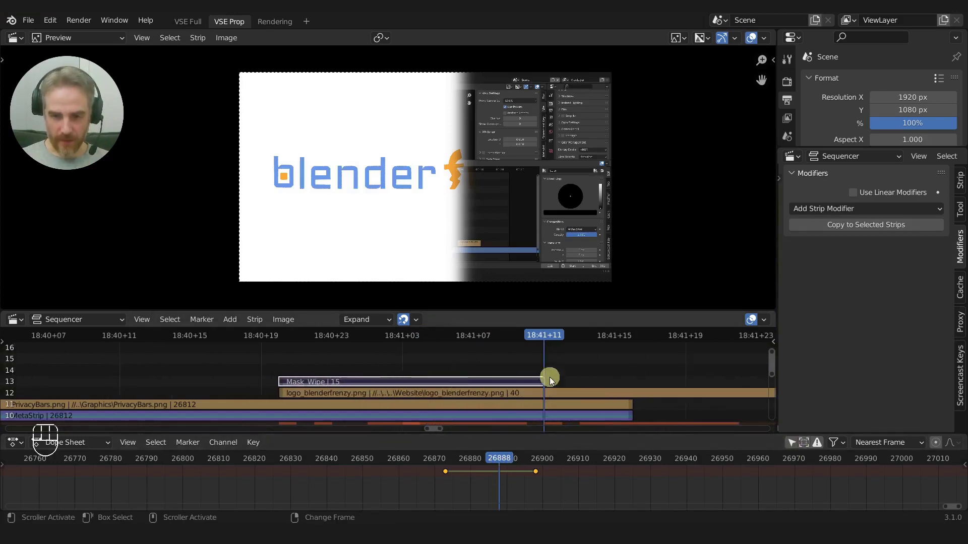
{"action": "scroll", "coordinate": [534, 472], "scroll_direction": "up", "scroll_amount": 3}
Step: Snap the wipe's end keyframe to the current frame, 26888
{"action": "left_click", "coordinate": [568, 471]}
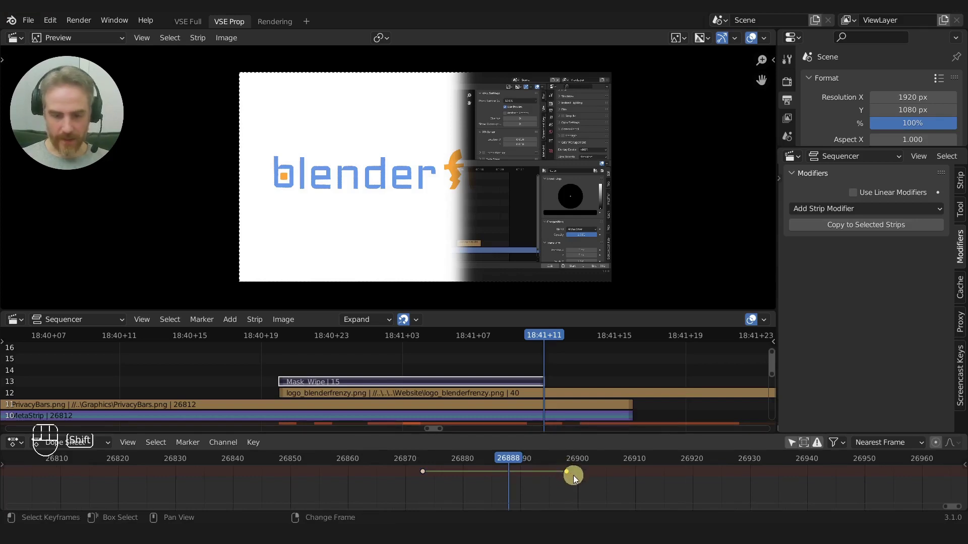
{"action": "key", "text": "shift+s"}
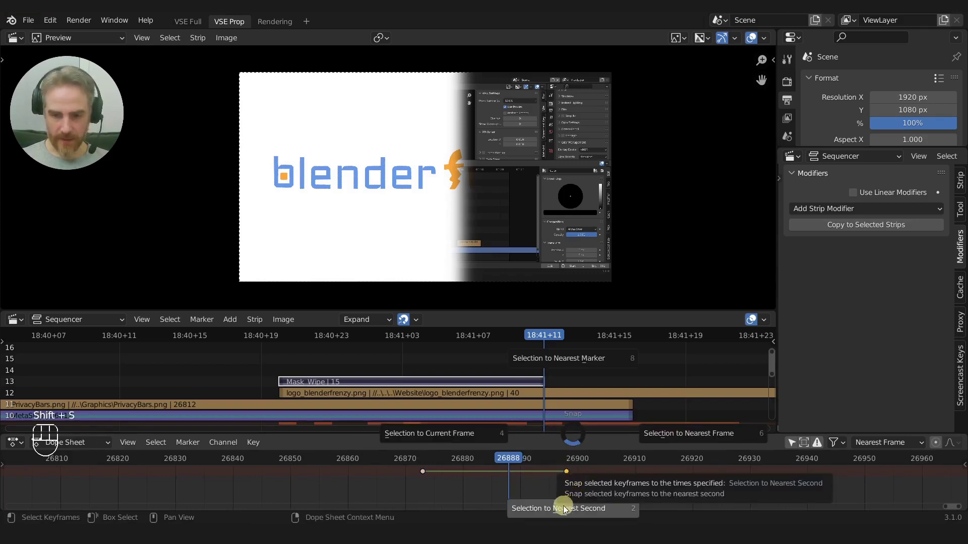
{"action": "left_click", "coordinate": [465, 436]}
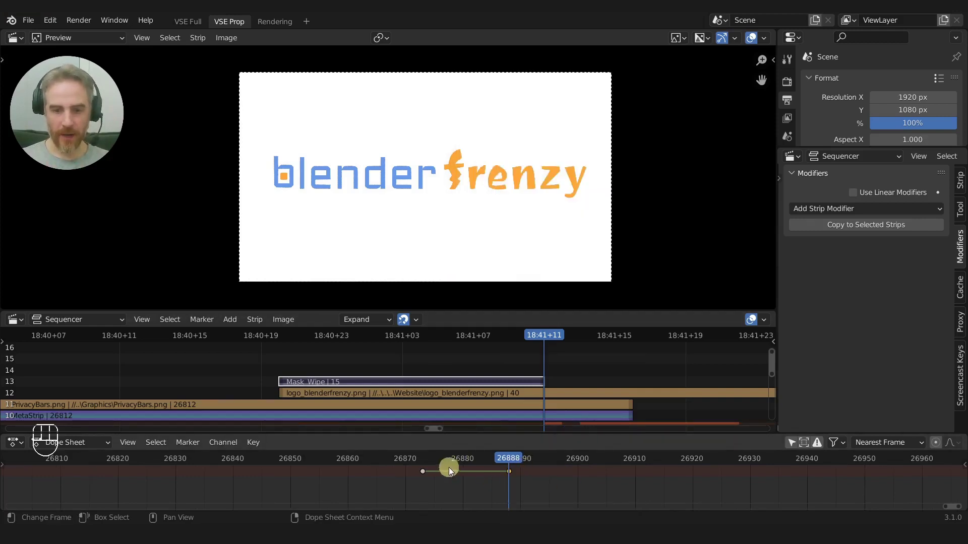
{"action": "mouse_move", "coordinate": [513, 463]}
{"action": "left_mouse_down"}
{"action": "mouse_move", "coordinate": [416, 456]}
{"action": "mouse_move", "coordinate": [508, 464]}
{"action": "left_mouse_up"}
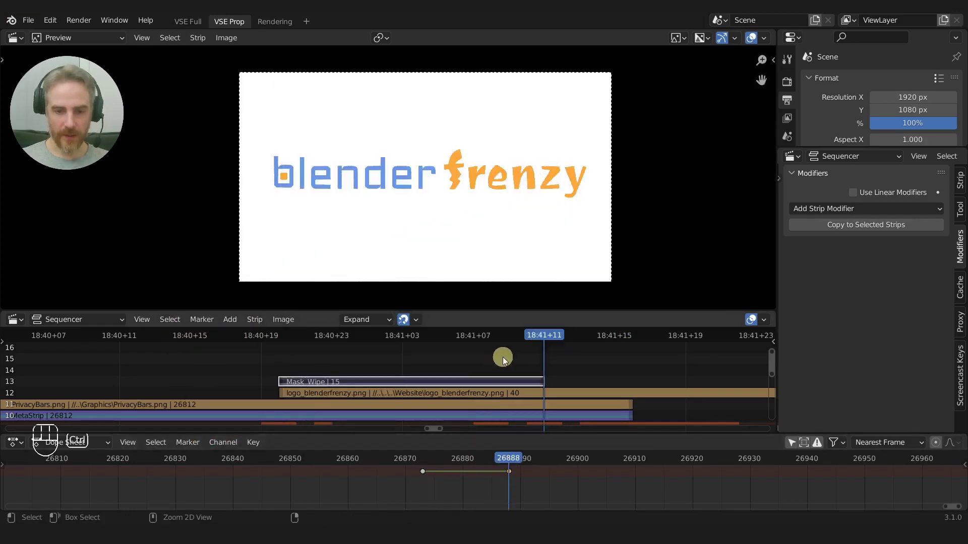
{"action": "middle_click_drag", "start_coordinate": [501, 356], "coordinate": [459, 368], "text": "ctrl"}
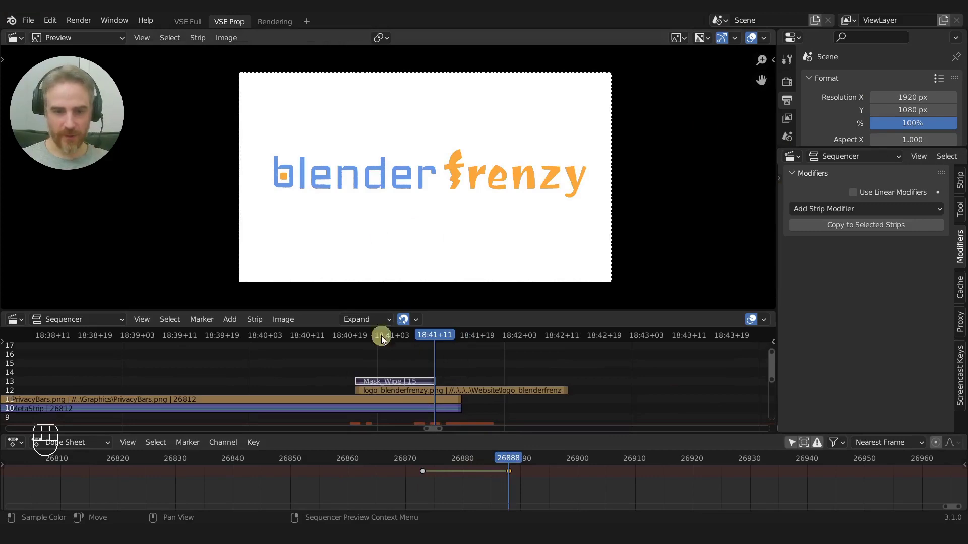
{"action": "left_click", "coordinate": [349, 364]}
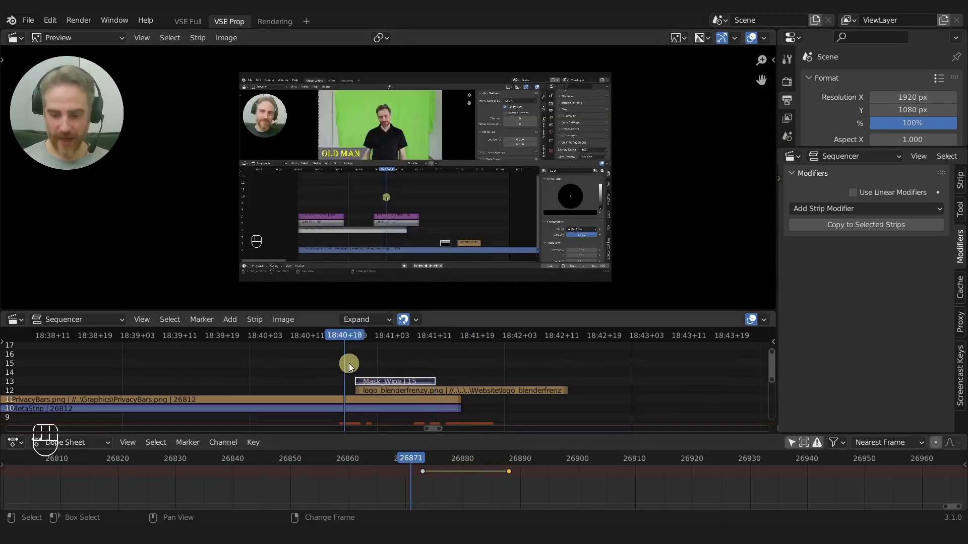
{"action": "key", "text": "Right"}
{"action": "key", "text": "Right"}
{"action": "key", "text": "Right"}
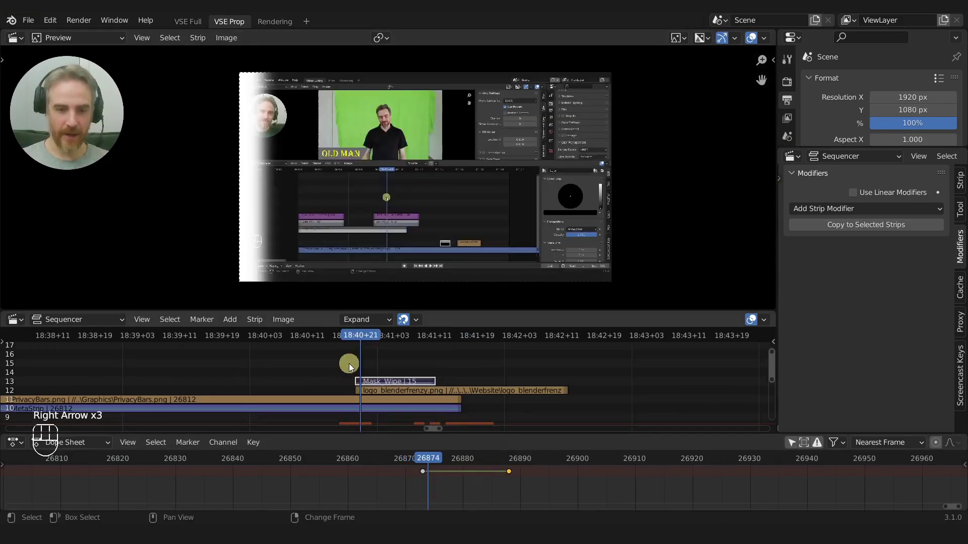
{"action": "key", "text": "Right"}
{"action": "key", "text": "Right"}
{"action": "key", "text": "Right"}
{"action": "key", "text": "Right"}
{"action": "key", "text": "Left"}
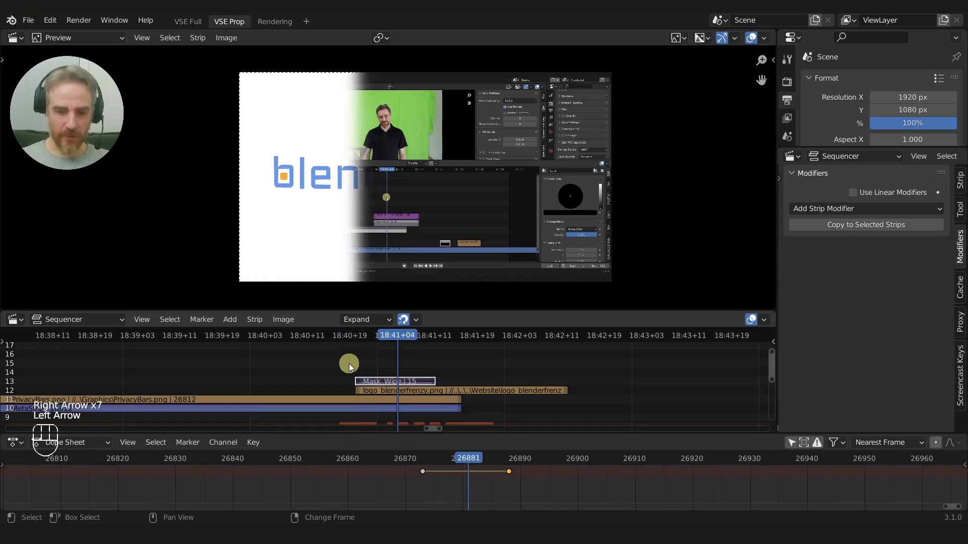
{"action": "key", "text": "Left"}
{"action": "key", "text": "Left"}
{"action": "key", "text": "Left"}
{"action": "key", "text": "Left"}
{"action": "key", "text": "Right"}
{"action": "key", "text": "Right"}
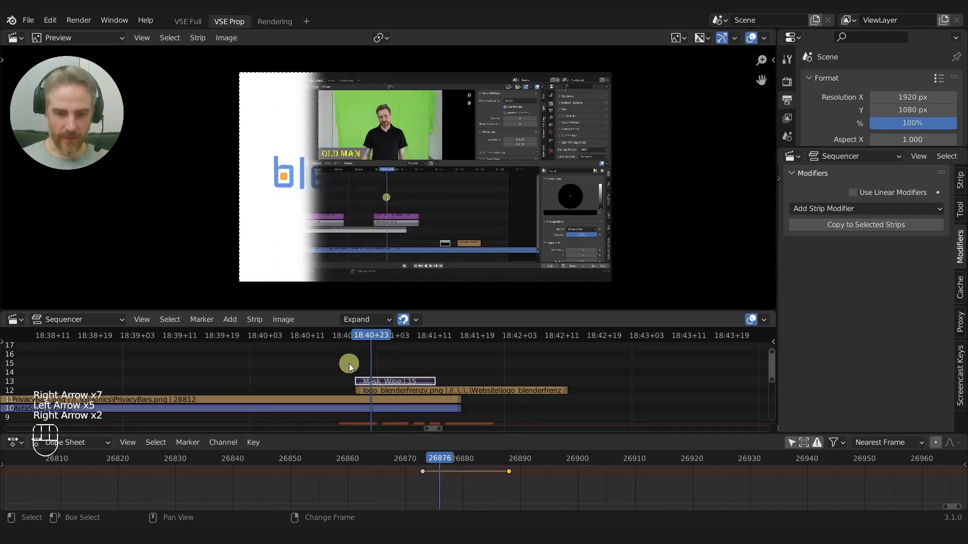
{"action": "key", "text": "Right"}
{"action": "key", "text": "Right"}
{"action": "key", "text": "Right"}
{"action": "key", "text": "Right"}
{"action": "key", "text": "Right"}
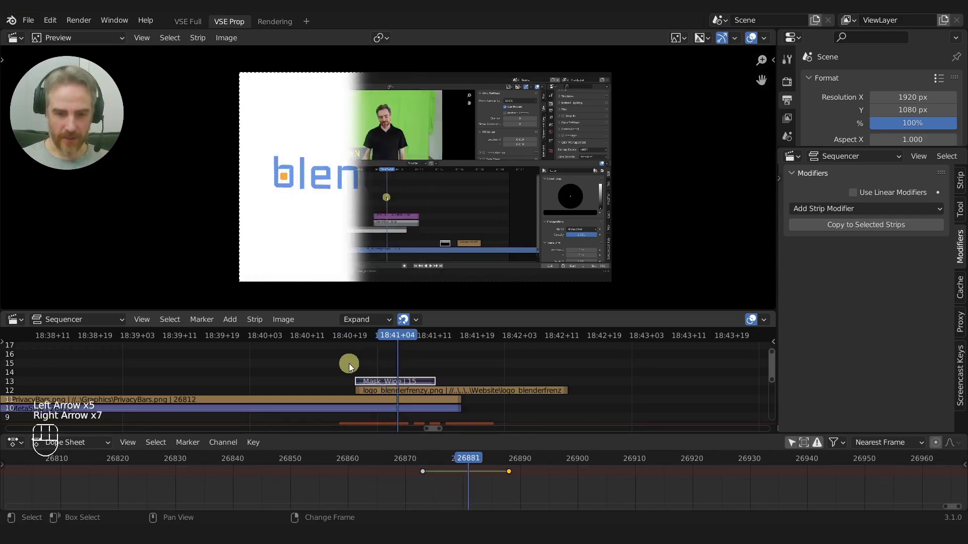
{"action": "key", "text": "Right"}
{"action": "key", "text": "Right"}
{"action": "key", "text": "Right"}
{"action": "key", "text": "Right"}
{"action": "key", "text": "Right"}
{"action": "key", "text": "Right"}
{"action": "key", "text": "Right"}
{"action": "key", "text": "Right"}
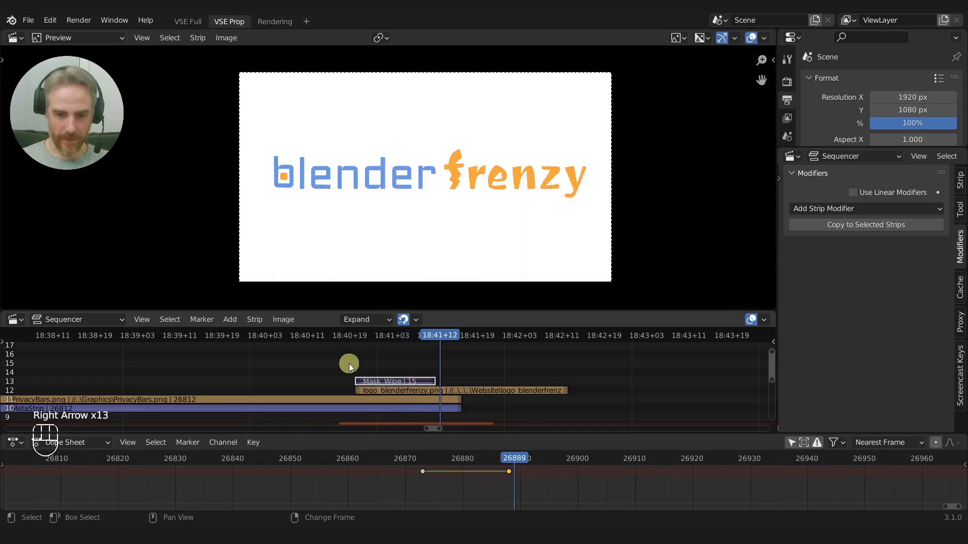
{"action": "key", "text": "Right"}
{"action": "key", "text": "Left"}
{"action": "key", "text": "Left"}
{"action": "key", "text": "Left"}
{"action": "key", "text": "Left"}
{"action": "key", "text": "Left"}
{"action": "key", "text": "Left"}
{"action": "key", "text": "Left"}
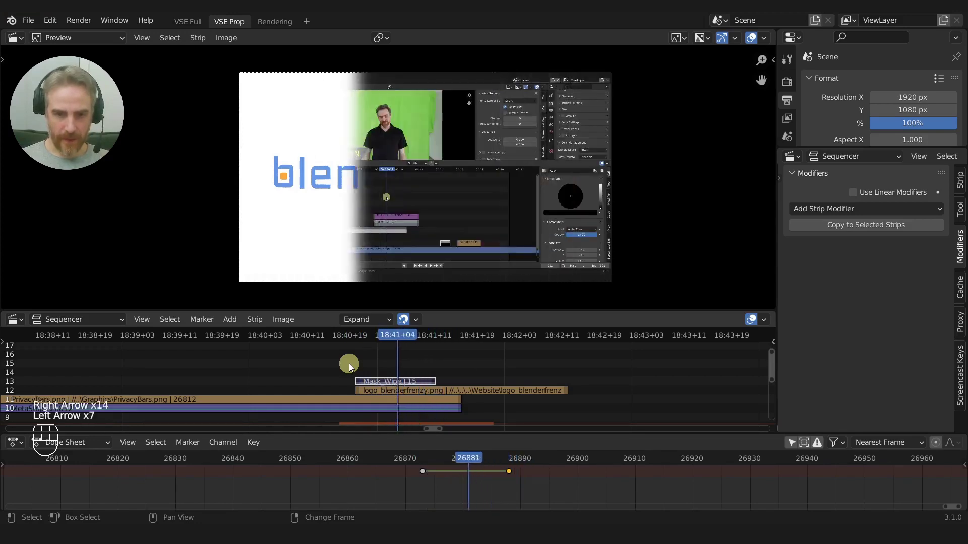
{"action": "key", "text": "Left"}
{"action": "key", "text": "Left"}
{"action": "key", "text": "Left"}
{"action": "key", "text": "Right"}
{"action": "key", "text": "Right"}
{"action": "key", "text": "Right"}
{"action": "key", "text": "Right"}
{"action": "key", "text": "Right"}
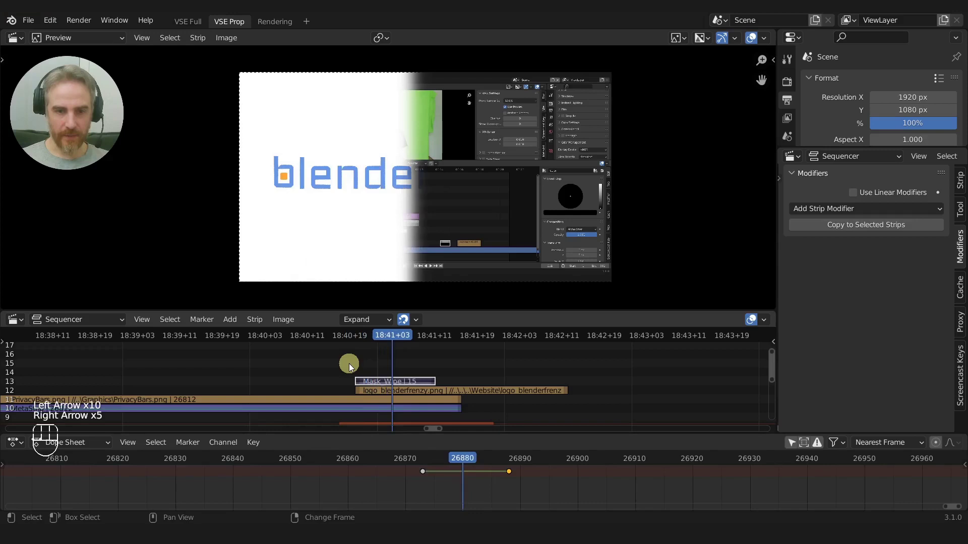
{"action": "key", "text": "Right"}
{"action": "key", "text": "Right"}
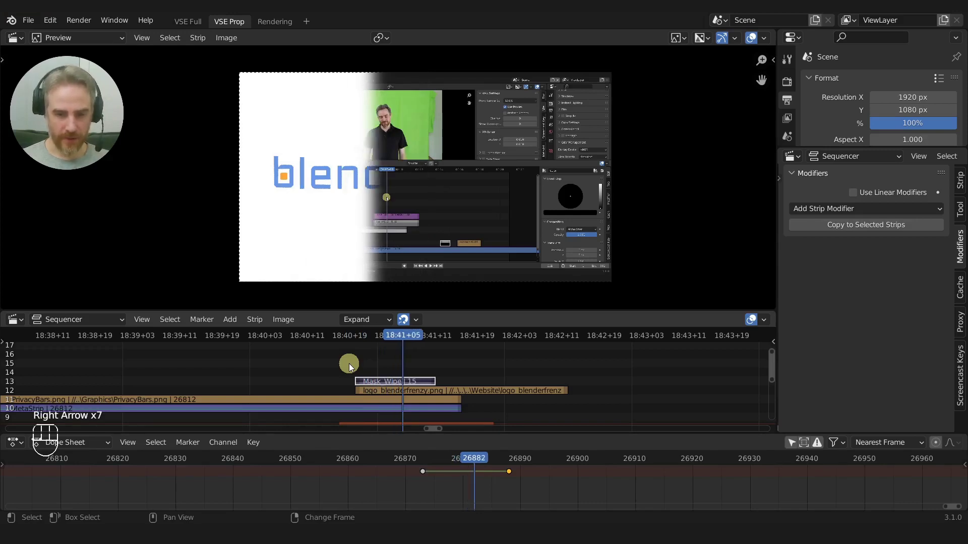
{"action": "left_click", "coordinate": [310, 365]}
{"action": "key", "text": "Right"}
{"action": "key", "text": "Right"}
{"action": "key", "text": "Right"}
{"action": "key", "text": "Right"}
{"action": "key", "text": "Right"}
{"action": "key", "text": "Right"}
{"action": "key", "text": "Right"}
{"action": "key", "text": "Right"}
{"action": "key", "text": "Right"}
{"action": "key", "text": "Right"}
{"action": "key", "text": "Right"}
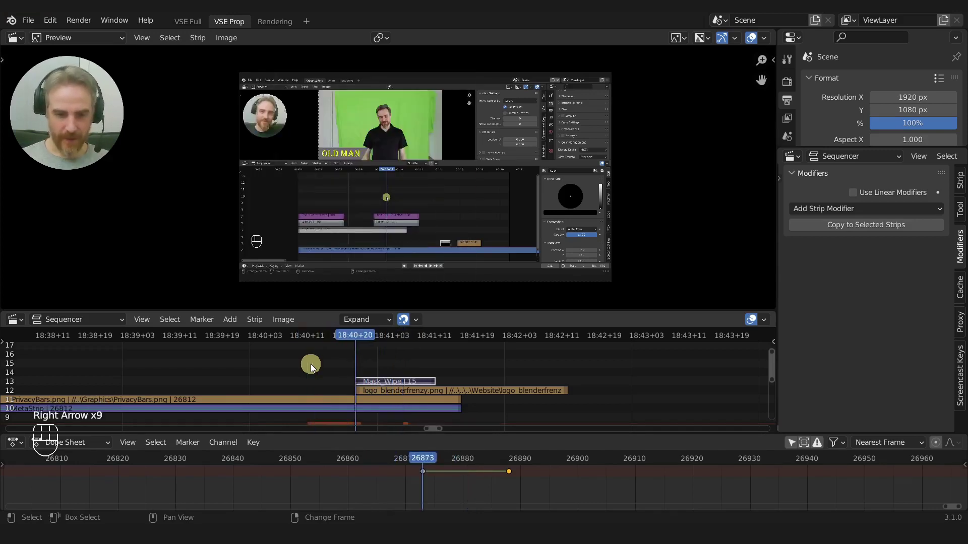
{"action": "key", "text": "Right"}
{"action": "key", "text": "Right"}
{"action": "key", "text": "Right"}
{"action": "key", "text": "Right"}
{"action": "key", "text": "Right"}
{"action": "key", "text": "Right"}
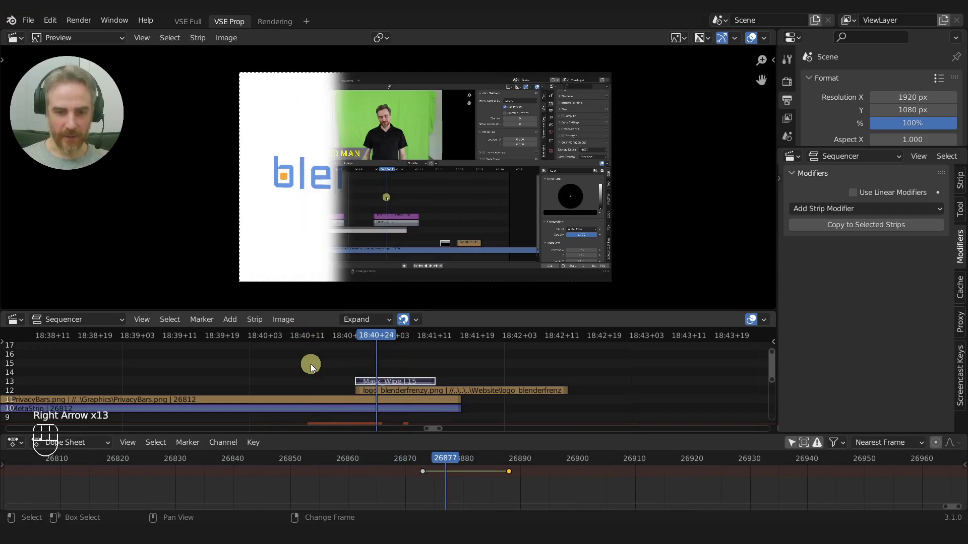
{"action": "key", "text": "Left"}
{"action": "key", "text": "Left"}
{"action": "key", "text": "Left"}
{"action": "key", "text": "Left"}
{"action": "key", "text": "Right"}
{"action": "key", "text": "Right"}
{"action": "key", "text": "Right"}
{"action": "key", "text": "Right"}
{"action": "key", "text": "Right"}
{"action": "key", "text": "Right"}
{"action": "key", "text": "Right"}
{"action": "key", "text": "Right"}
{"action": "key", "text": "Right"}
{"action": "key", "text": "Right"}
{"action": "key", "text": "Right"}
{"action": "key", "text": "Right"}
{"action": "key", "text": "Right"}
{"action": "key", "text": "Right"}
{"action": "key", "text": "Right"}
{"action": "key", "text": "Right"}
{"action": "key", "text": "Right"}
{"action": "key", "text": "Right"}
{"action": "key", "text": "Right"}
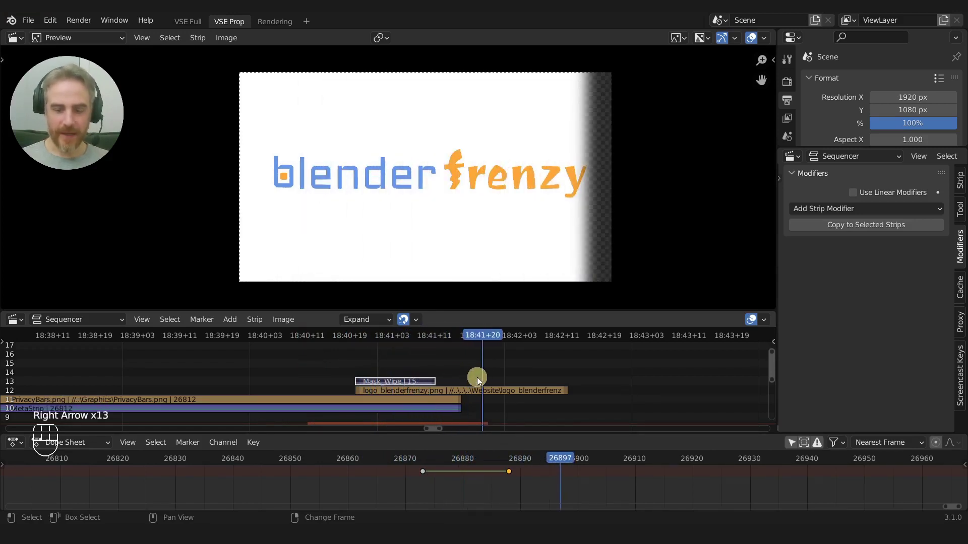
Step: Move the wipe's end keyframe back one frame to 26887 and step through to check
{"action": "mouse_move", "coordinate": [428, 360]}
{"action": "left_mouse_down"}
{"action": "mouse_move", "coordinate": [446, 364]}
{"action": "mouse_move", "coordinate": [434, 365]}
{"action": "left_mouse_up"}
{"action": "key", "text": "g"}
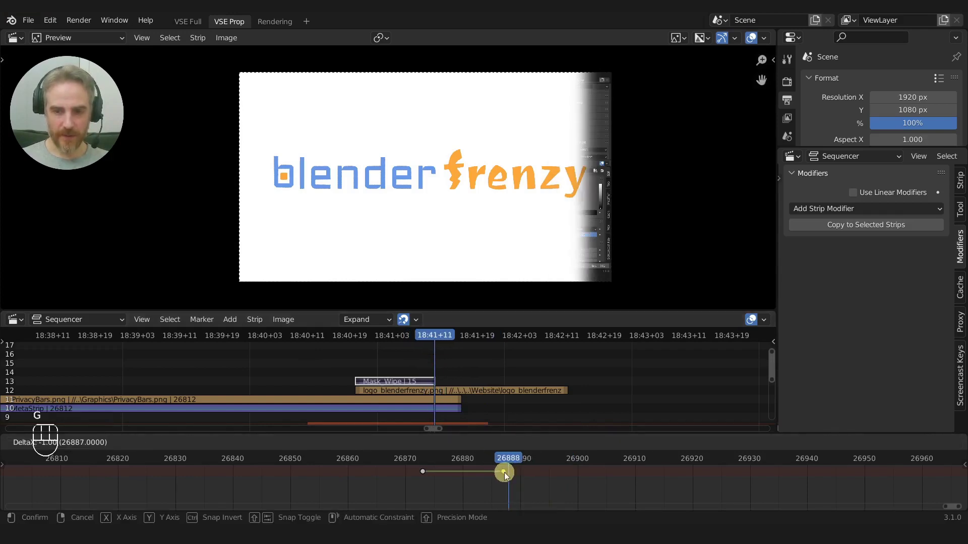
{"action": "left_click", "coordinate": [505, 475]}
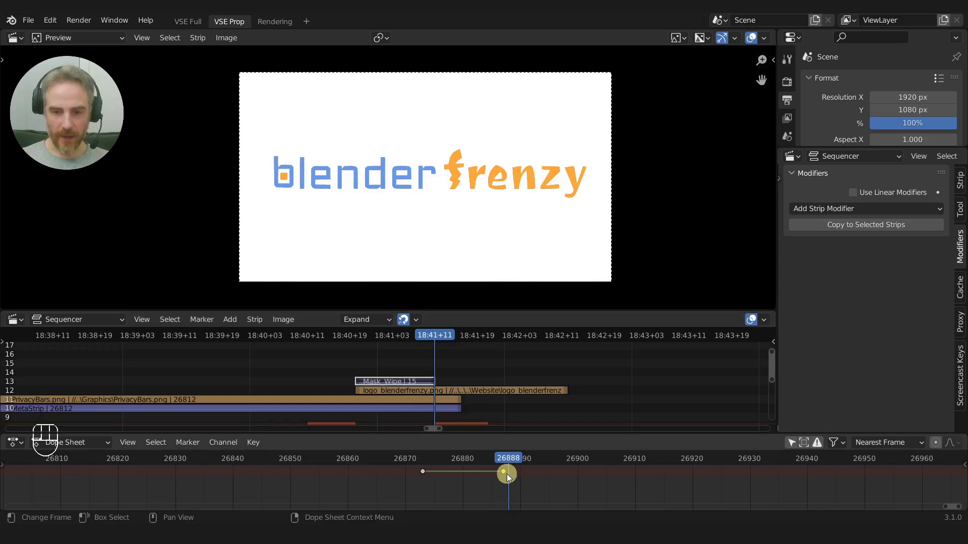
{"action": "left_click", "coordinate": [425, 361]}
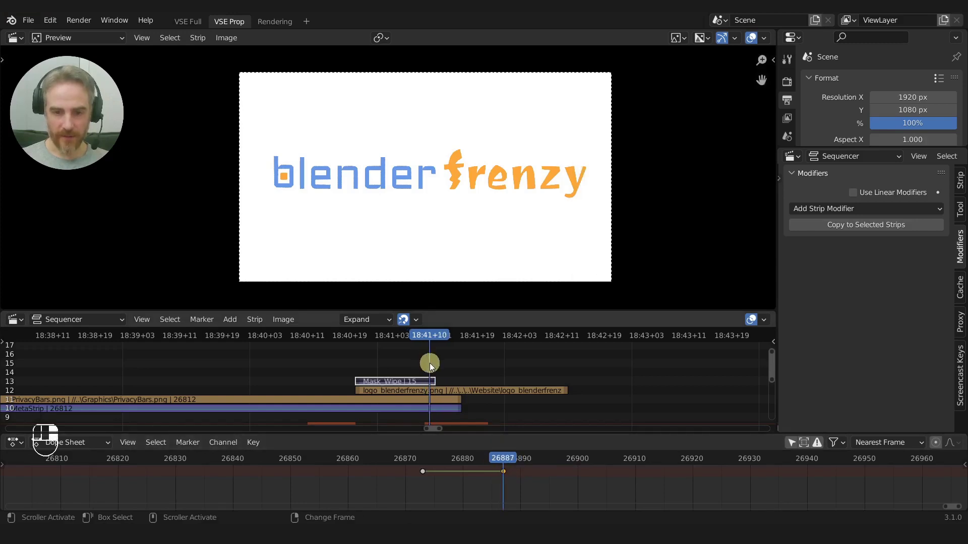
{"action": "key", "text": "Right"}
{"action": "key", "text": "Right"}
{"action": "key", "text": "Left"}
{"action": "key", "text": "Left"}
{"action": "key", "text": "Left"}
{"action": "key", "text": "Left"}
{"action": "key", "text": "Right"}
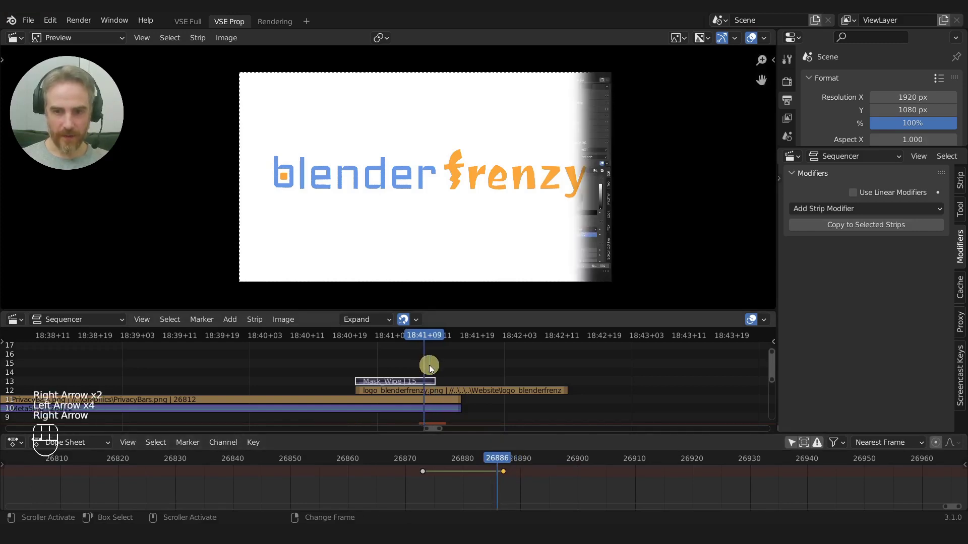
{"action": "key", "text": "Right"}
{"action": "key", "text": "Right"}
{"action": "key", "text": "Right"}
{"action": "key", "text": "Right"}
{"action": "key", "text": "Right"}
{"action": "key", "text": "Right"}
{"action": "key", "text": "Right"}
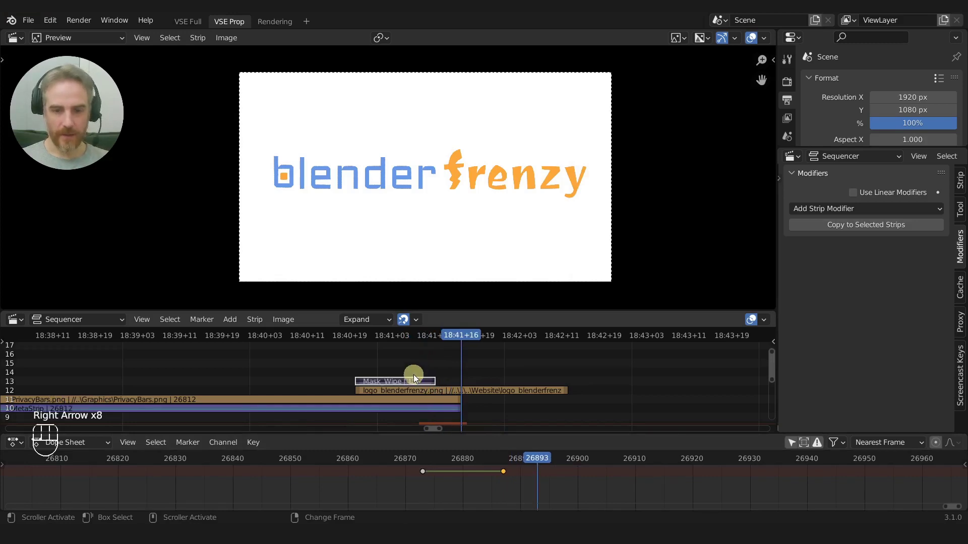
{"action": "right_click_drag", "start_coordinate": [458, 364], "coordinate": [356, 358]}
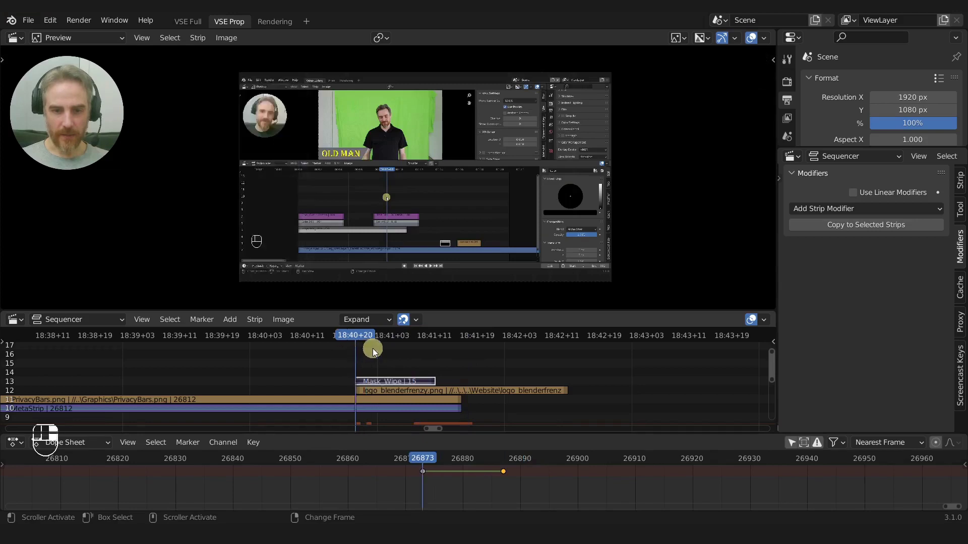